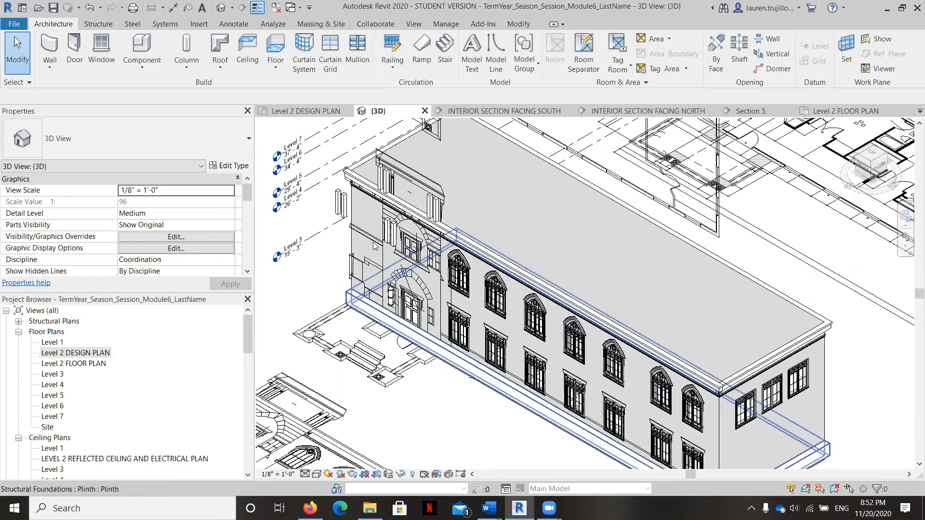
- Set the work plane by picking the face of the front masonry wall below the cornice
{"action": "scroll", "coordinate": [496, 380], "scroll_direction": "down", "scroll_amount": 2}
{"action": "scroll", "coordinate": [496, 380], "scroll_direction": "up", "scroll_amount": 4}
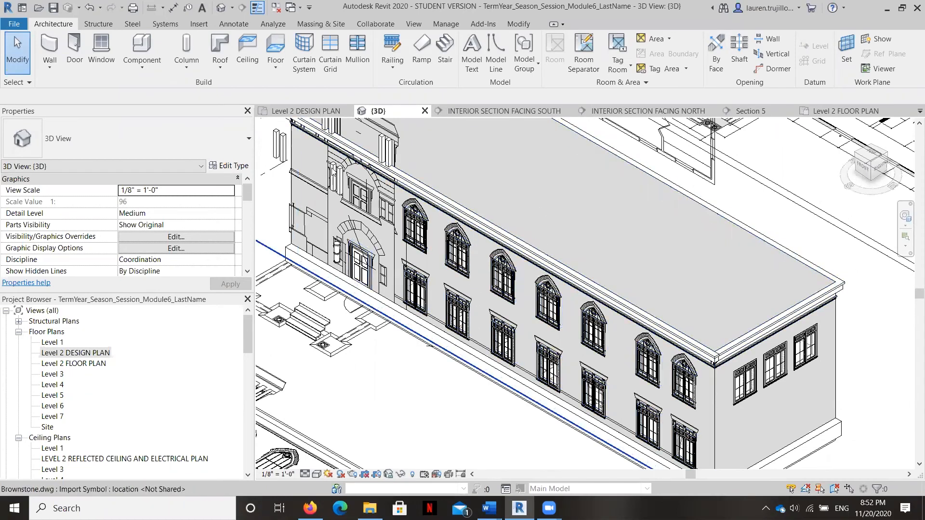
{"action": "middle_click_drag", "start_coordinate": [377, 180], "coordinate": [456, 228]}
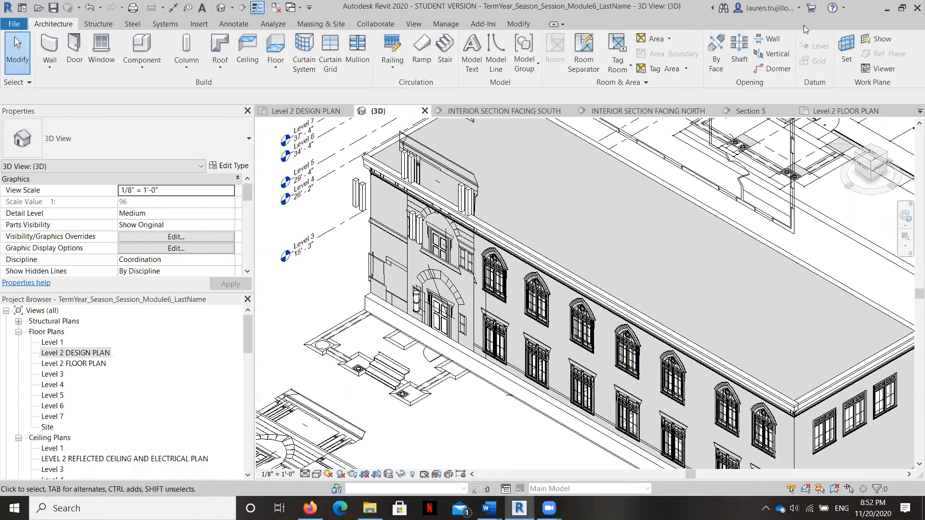
{"action": "left_click", "coordinate": [845, 46]}
{"action": "left_click", "coordinate": [369, 269]}
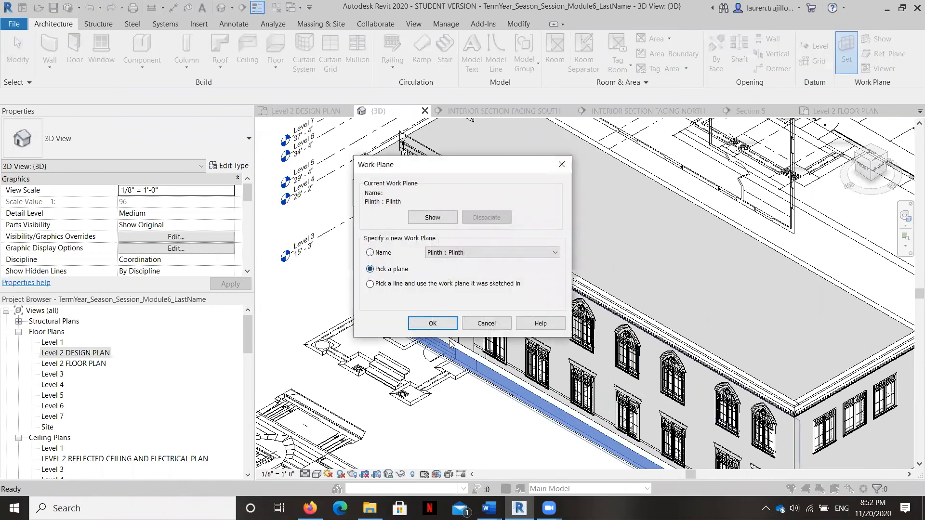
{"action": "left_click", "coordinate": [436, 325]}
{"action": "scroll", "coordinate": [372, 175], "scroll_direction": "up", "scroll_amount": 8}
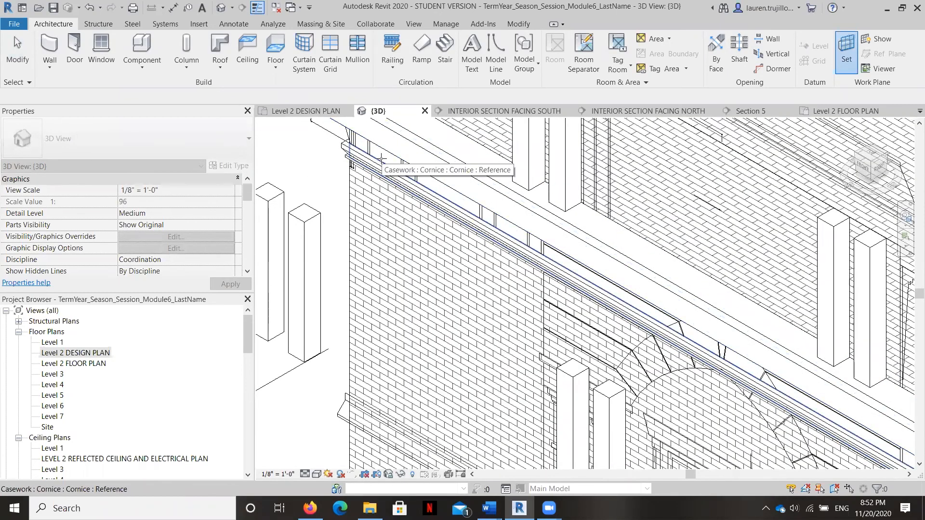
{"action": "scroll", "coordinate": [381, 159], "scroll_direction": "up", "scroll_amount": 3}
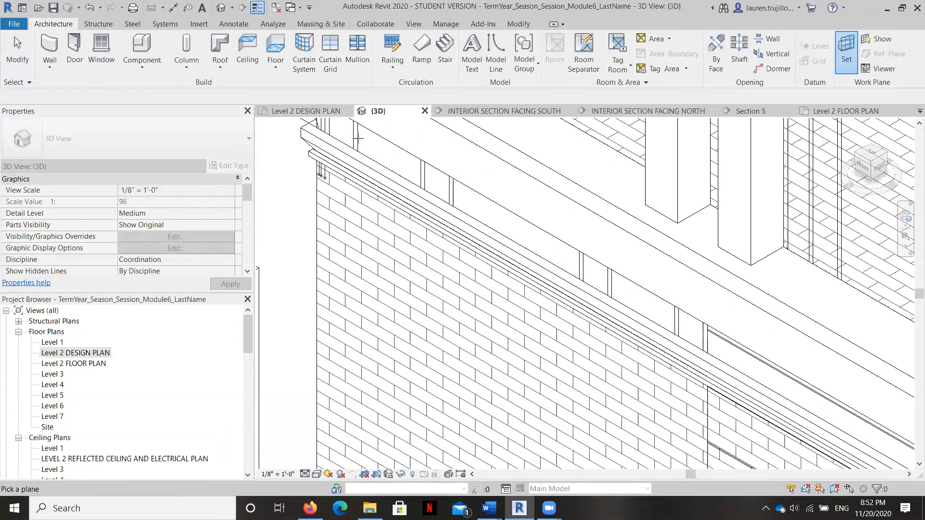
{"action": "left_click", "coordinate": [318, 178]}
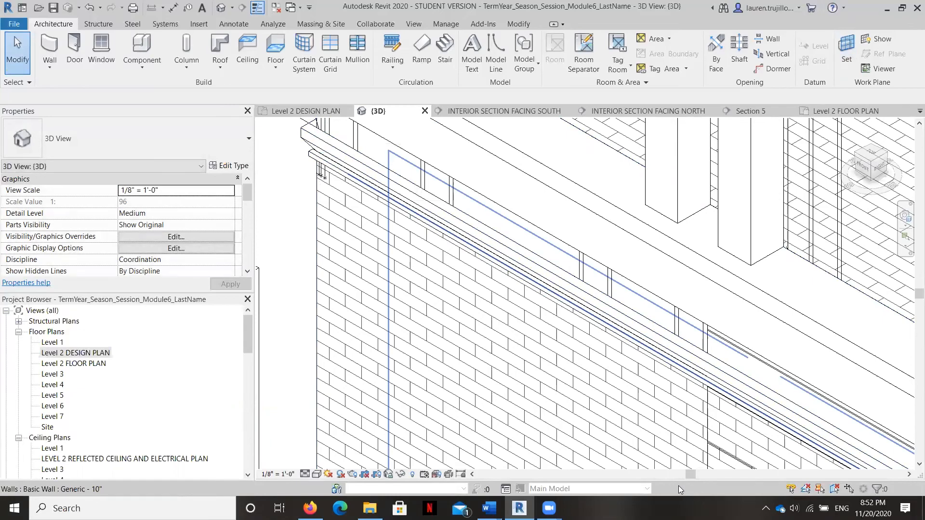
- Display the active work plane and check it at the front wall's corner below the cornice
{"action": "left_click", "coordinate": [873, 42]}
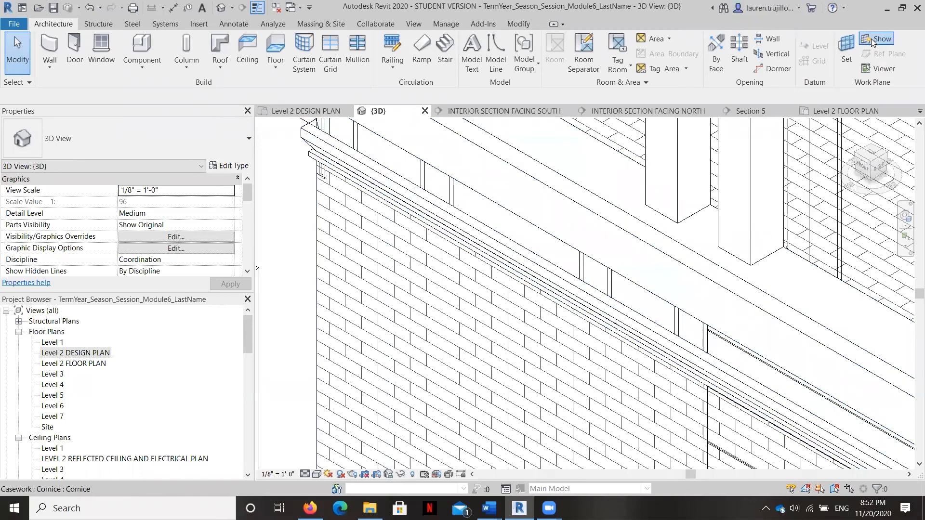
{"action": "scroll", "coordinate": [464, 220], "scroll_direction": "down", "scroll_amount": 2}
{"action": "scroll", "coordinate": [464, 221], "scroll_direction": "down", "scroll_amount": 5}
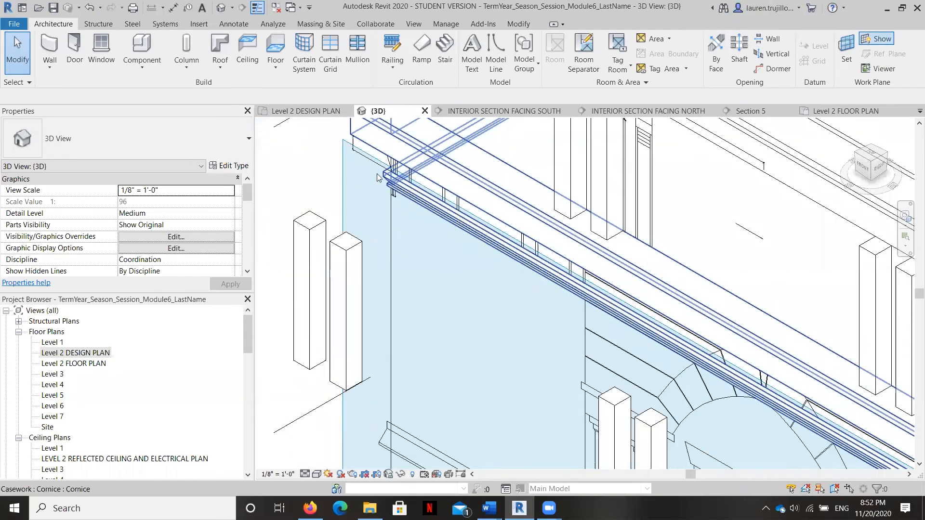
{"action": "scroll", "coordinate": [386, 299], "scroll_direction": "up", "scroll_amount": 5}
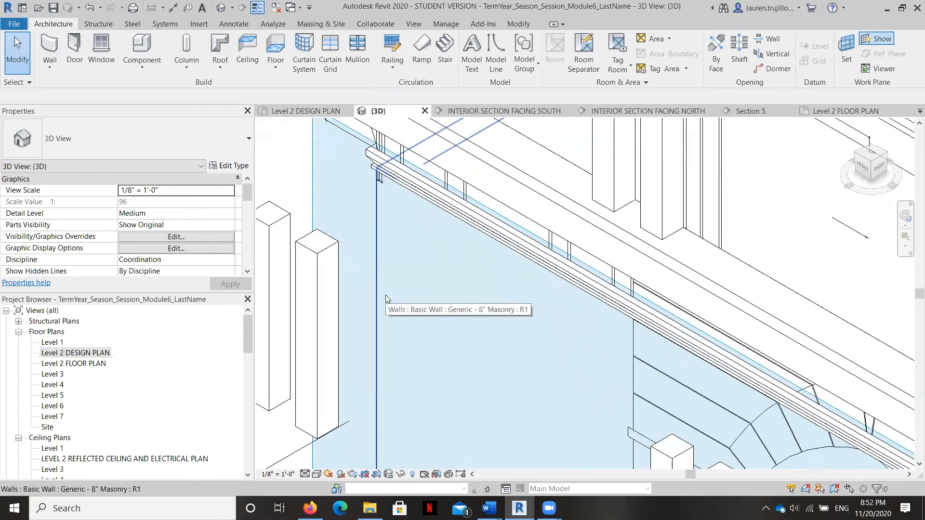
{"action": "mouse_move", "coordinate": [392, 270]}
{"action": "middle_mouse_down"}
{"action": "mouse_move", "coordinate": [373, 295]}
{"action": "mouse_move", "coordinate": [329, 314]}
{"action": "middle_mouse_up"}
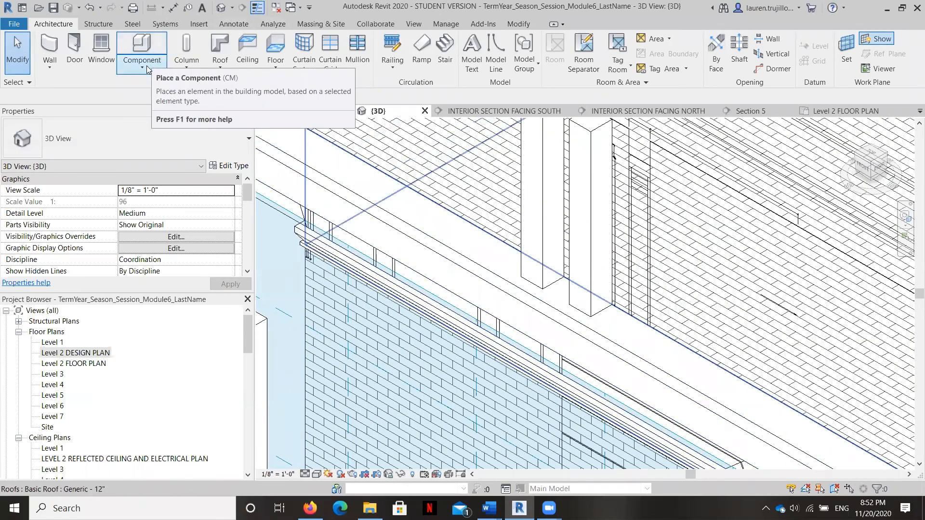
- Create an in-place model component in the Casework category and name it "Corbels"
{"action": "left_click", "coordinate": [145, 66]}
{"action": "left_click", "coordinate": [151, 114]}
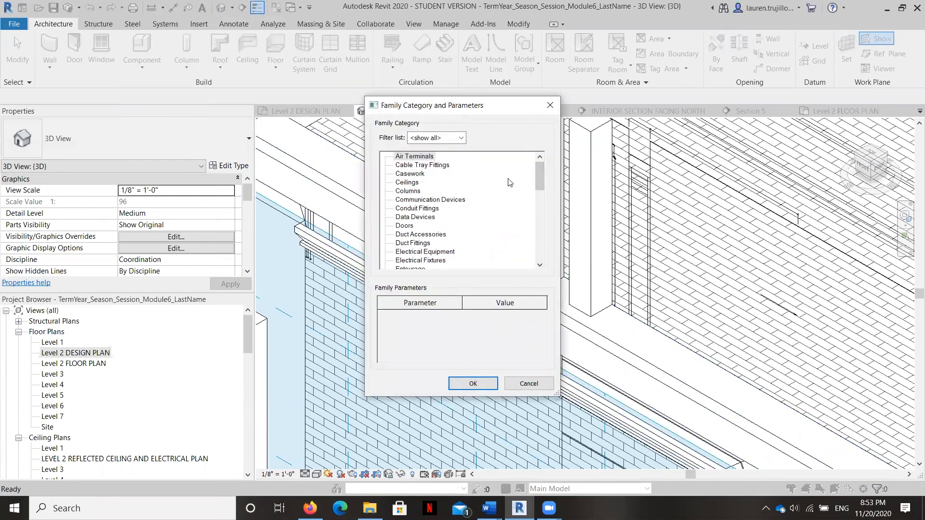
{"action": "left_click", "coordinate": [415, 174]}
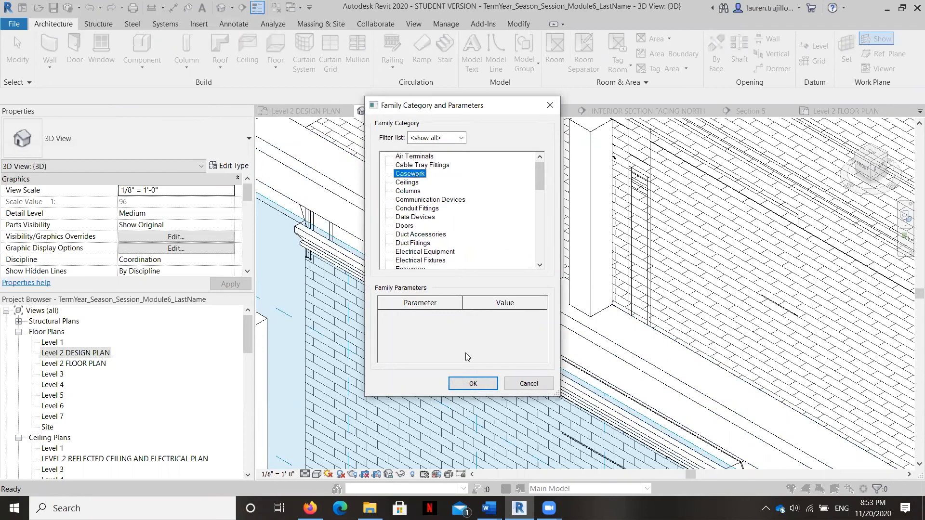
{"action": "left_click", "coordinate": [473, 384]}
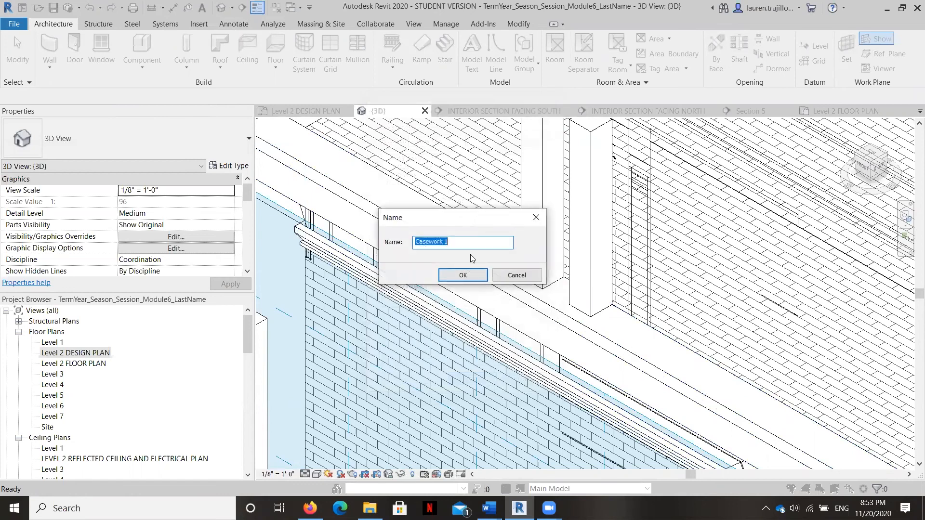
{"action": "key", "text": "Caps_Lock"}
{"action": "type", "text": "C"}
{"action": "key", "text": "Caps_Lock"}
{"action": "type", "text": "or"}
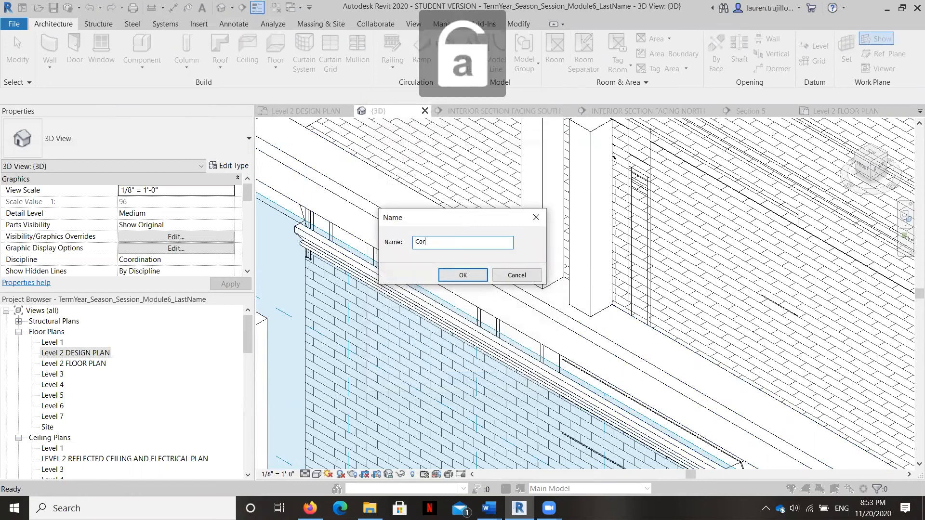
{"action": "type", "text": "bels"}
{"action": "left_click", "coordinate": [463, 275]}
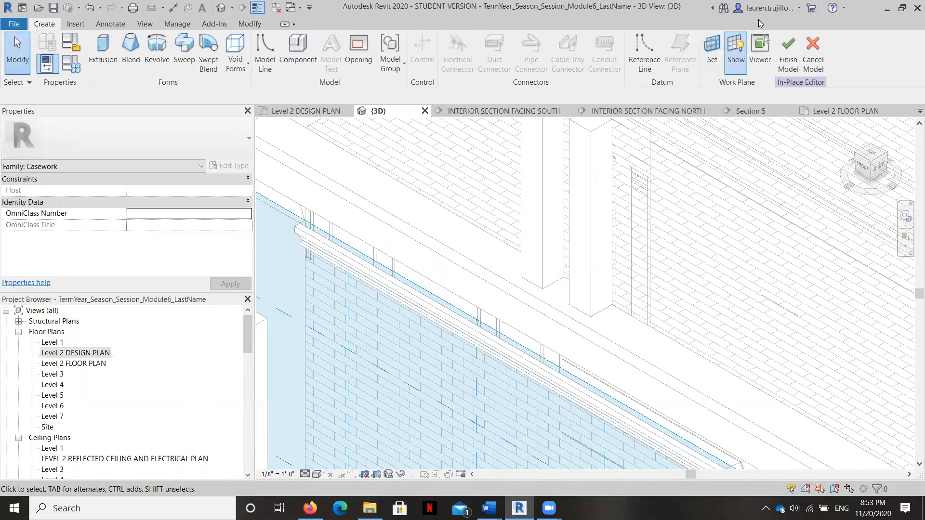
- Start an extrusion for the corbels and open the EXTERIOR ELEVATION-SOUTH view for sketching
{"action": "left_click", "coordinate": [105, 44]}
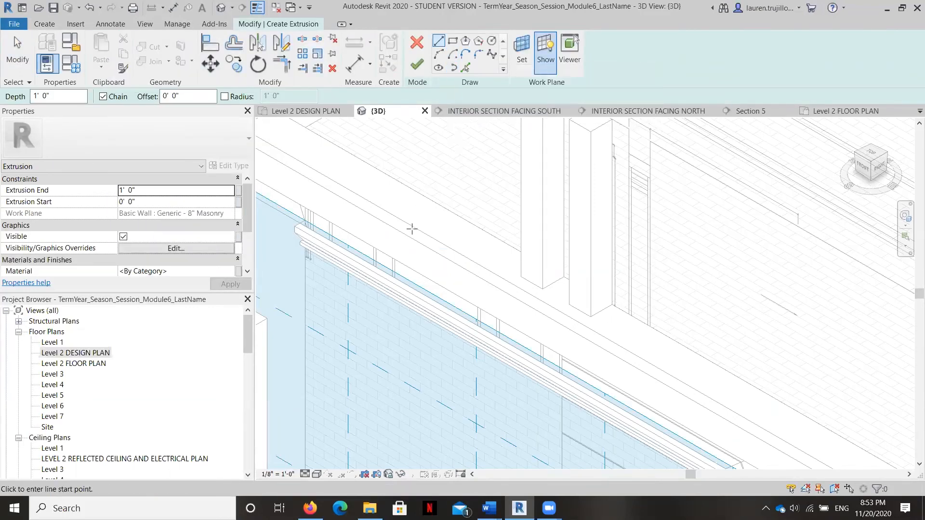
{"action": "scroll", "coordinate": [450, 248], "scroll_direction": "down", "scroll_amount": 4}
{"action": "scroll", "coordinate": [364, 277], "scroll_direction": "up", "scroll_amount": 5}
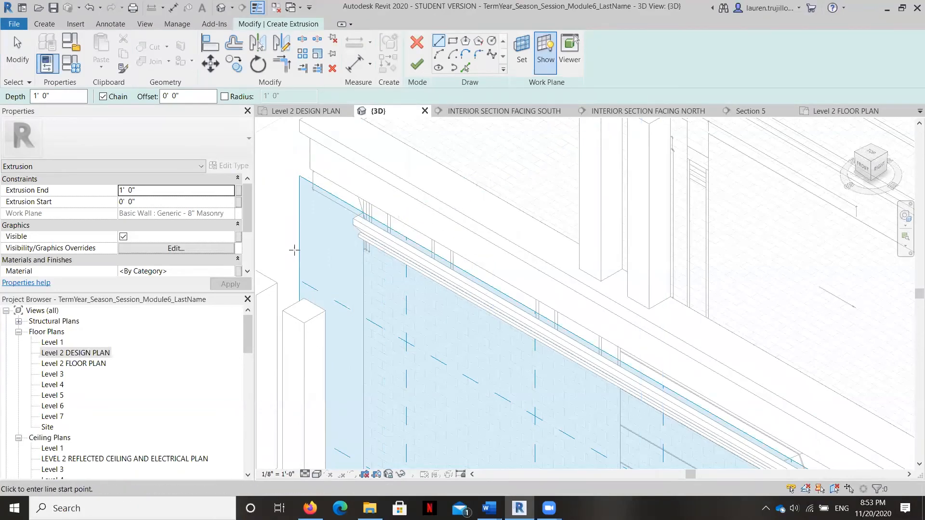
{"action": "scroll", "coordinate": [132, 327], "scroll_direction": "down", "scroll_amount": 6}
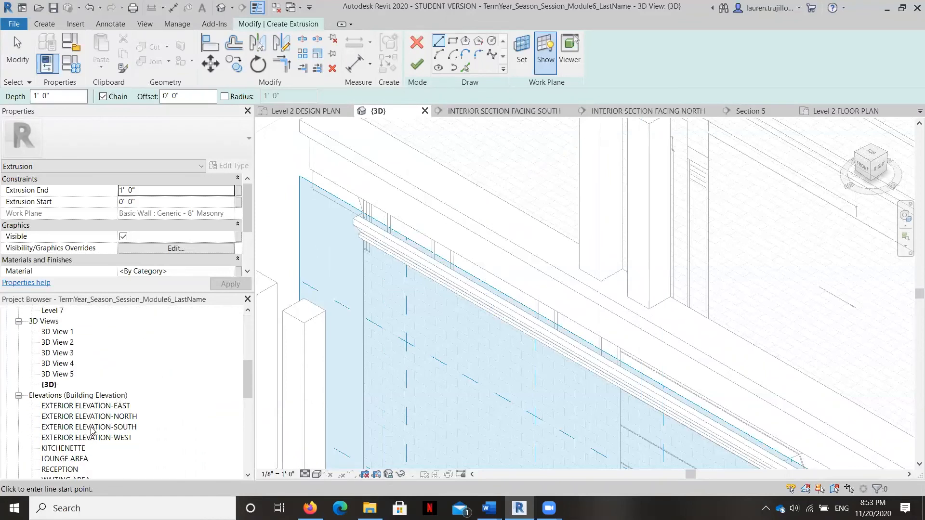
{"action": "double_click", "coordinate": [92, 427]}
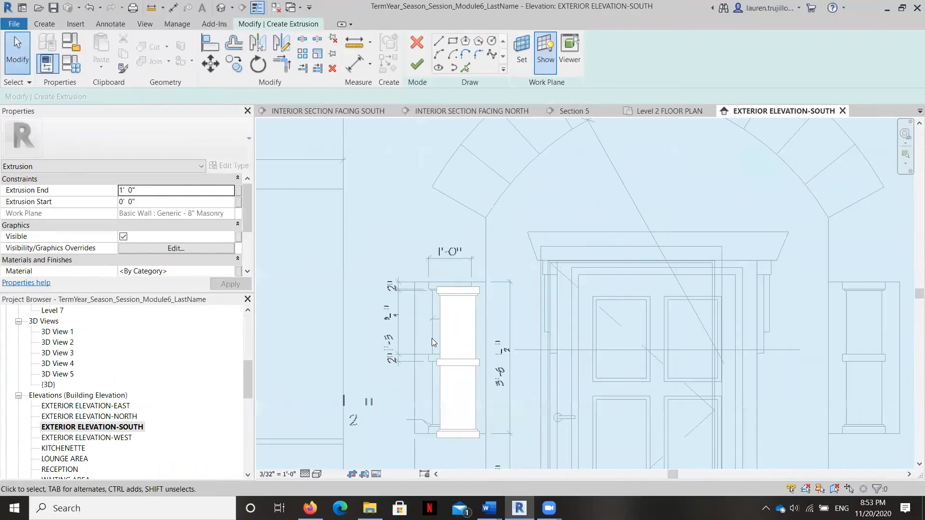
- Trace the corbel's upper outer edge and first ledge from the imported drawing's lines, shortening the ledge line to 2"
{"action": "scroll", "coordinate": [458, 345], "scroll_direction": "down", "scroll_amount": 3}
{"action": "scroll", "coordinate": [503, 220], "scroll_direction": "down", "scroll_amount": 3}
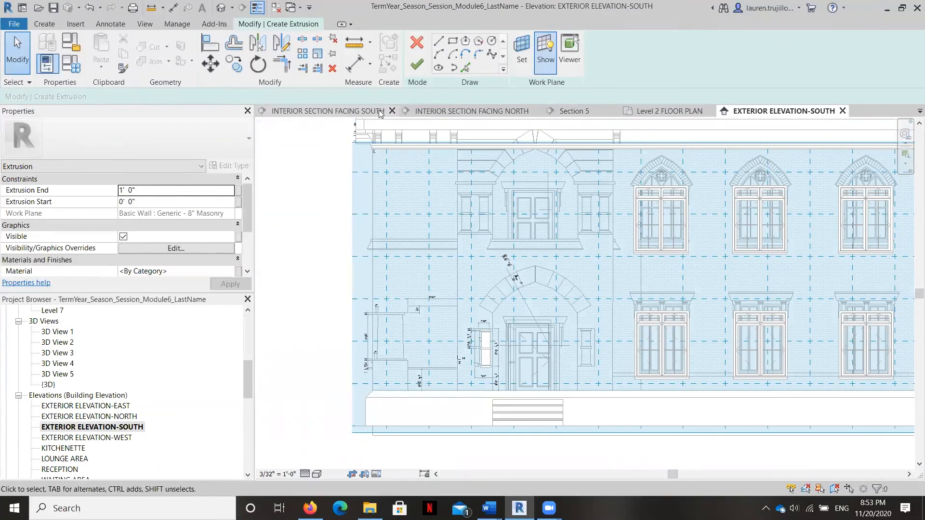
{"action": "scroll", "coordinate": [378, 137], "scroll_direction": "up", "scroll_amount": 5}
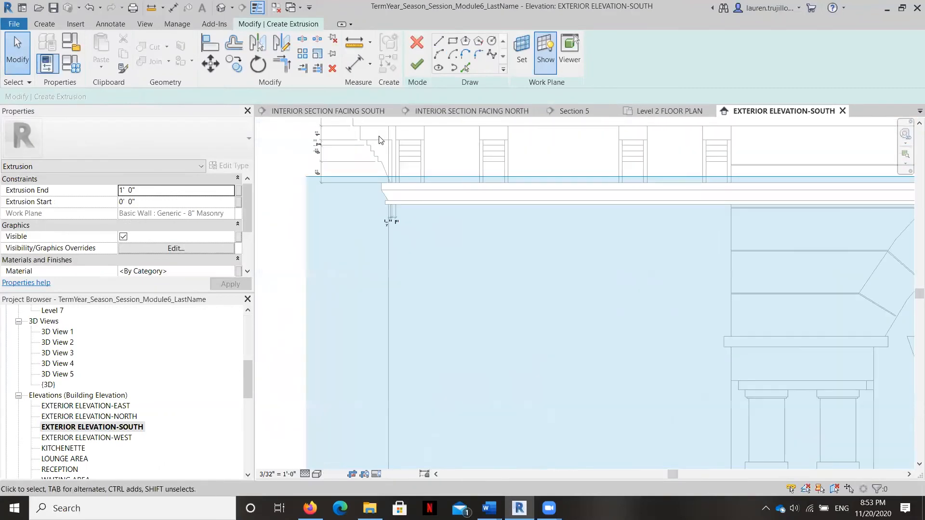
{"action": "scroll", "coordinate": [379, 138], "scroll_direction": "up", "scroll_amount": 5}
{"action": "middle_click_drag", "start_coordinate": [402, 163], "coordinate": [413, 229]}
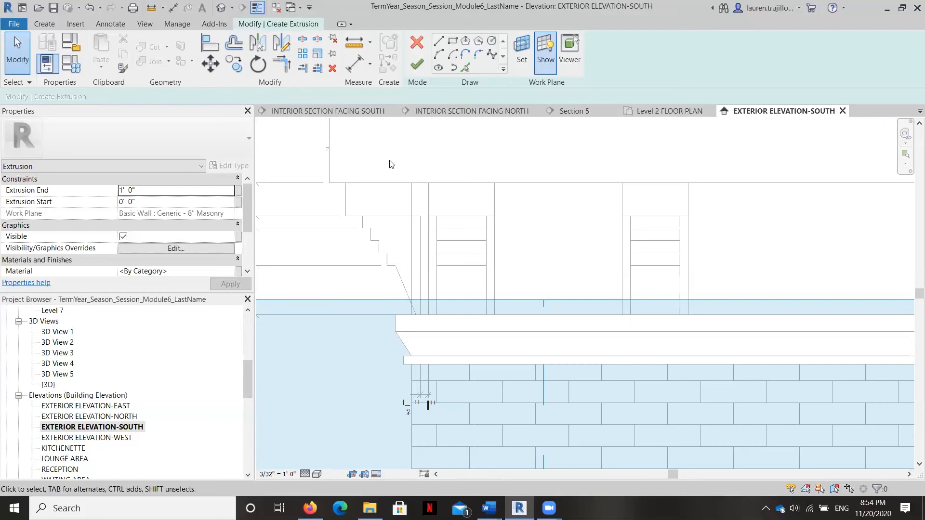
{"action": "scroll", "coordinate": [390, 164], "scroll_direction": "down", "scroll_amount": 3}
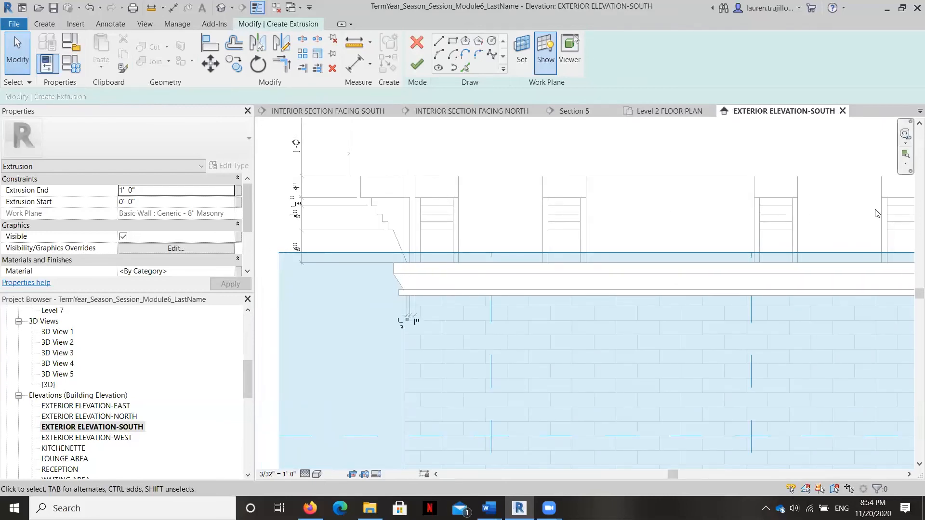
{"action": "scroll", "coordinate": [366, 179], "scroll_direction": "up", "scroll_amount": 1}
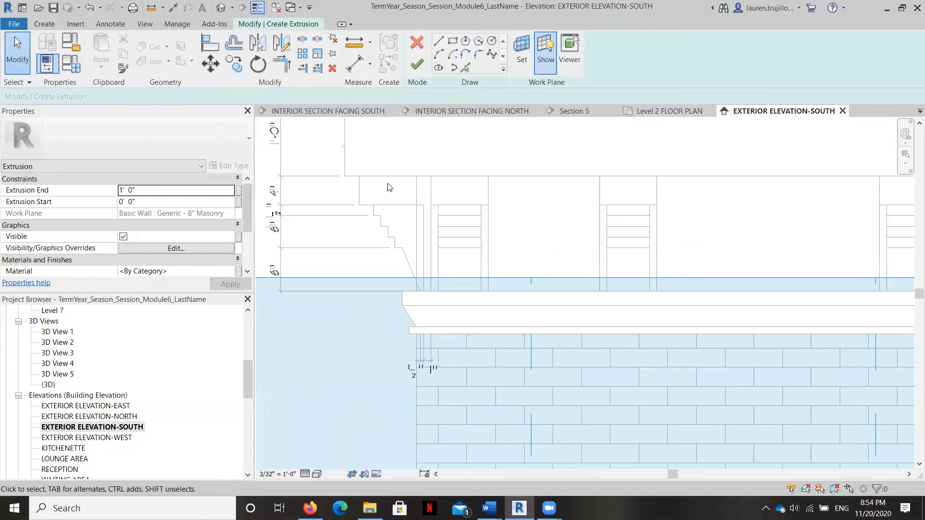
{"action": "left_click", "coordinate": [465, 69]}
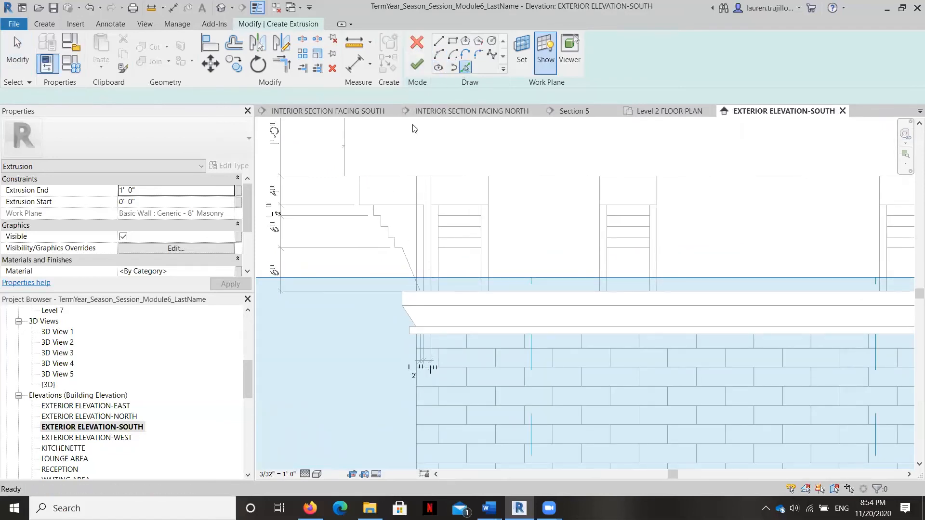
{"action": "left_click", "coordinate": [363, 204]}
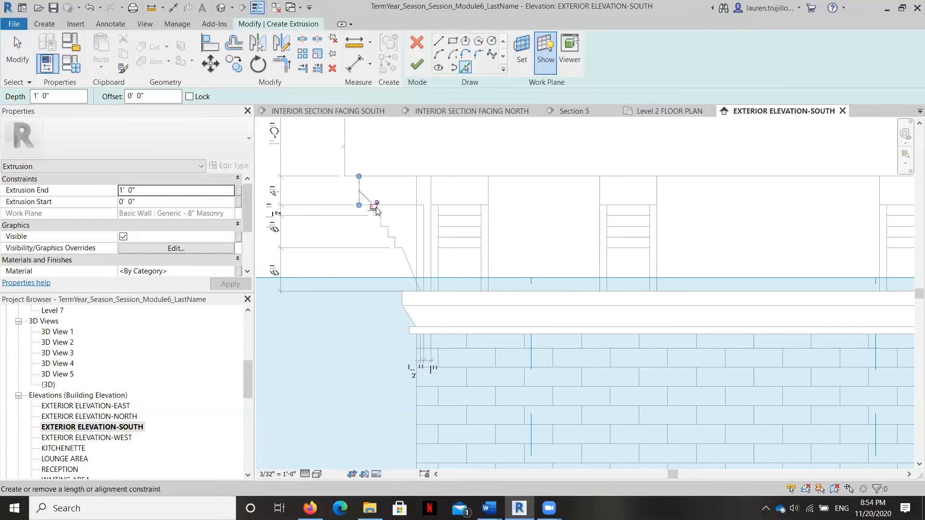
{"action": "scroll", "coordinate": [356, 207], "scroll_direction": "up", "scroll_amount": 5}
{"action": "left_click", "coordinate": [357, 203]}
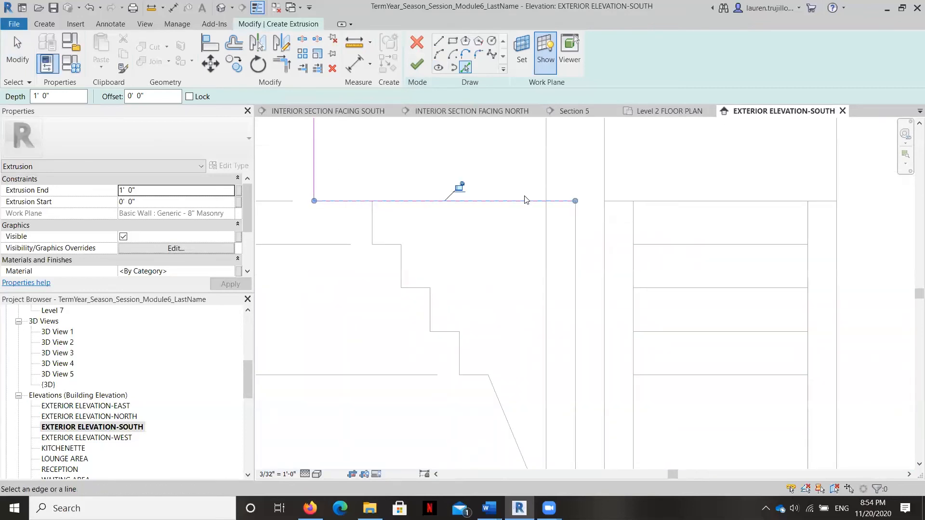
{"action": "left_click_drag", "start_coordinate": [576, 201], "coordinate": [372, 201]}
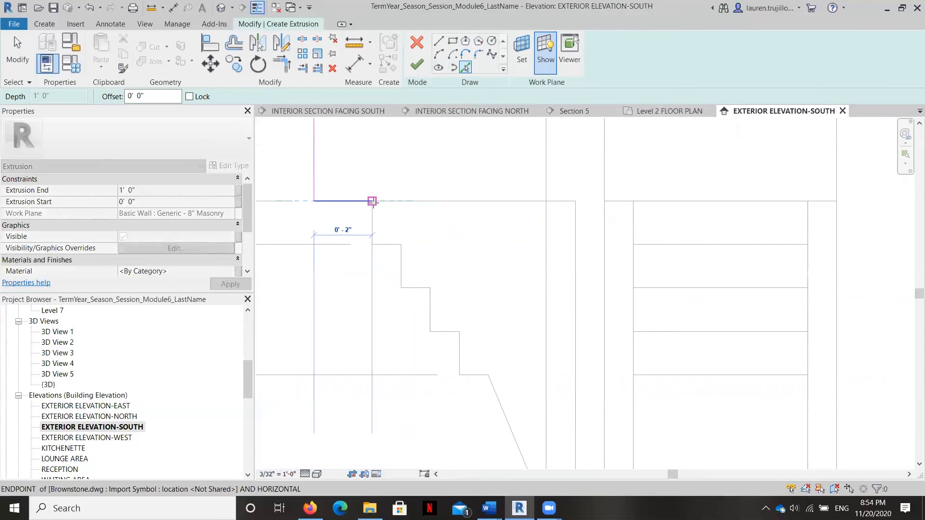
- Trace the remaining stair-stepped edges of the corbel profile from the imported drawing, down to the lowest vertical riser
{"action": "left_click", "coordinate": [374, 227]}
{"action": "left_click", "coordinate": [386, 244]}
{"action": "left_click", "coordinate": [401, 265]}
{"action": "left_click", "coordinate": [417, 288]}
{"action": "left_click", "coordinate": [430, 311]}
{"action": "left_click", "coordinate": [440, 332]}
{"action": "left_click", "coordinate": [459, 351]}
{"action": "scroll", "coordinate": [444, 321], "scroll_direction": "down", "scroll_amount": 3}
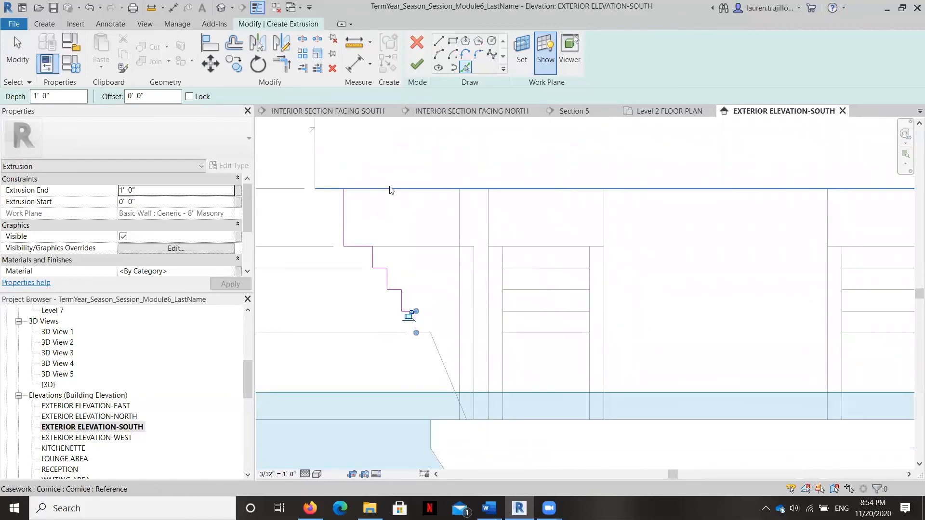
- Draw the corbel profile's horizontal top edge from its upper outer corner toward the wall, and end the line chain
{"action": "left_click", "coordinate": [438, 41]}
{"action": "left_click", "coordinate": [345, 188]}
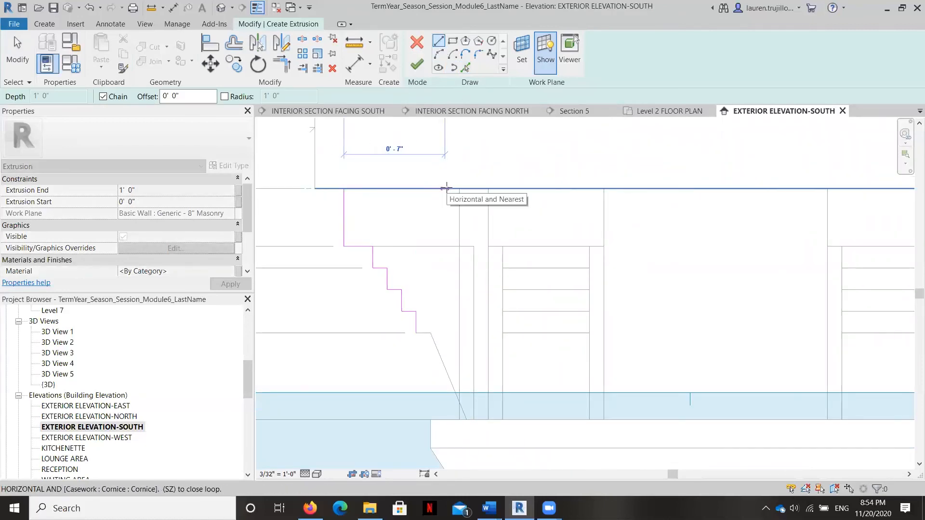
{"action": "scroll", "coordinate": [436, 169], "scroll_direction": "down", "scroll_amount": 2}
{"action": "scroll", "coordinate": [423, 139], "scroll_direction": "down", "scroll_amount": 1}
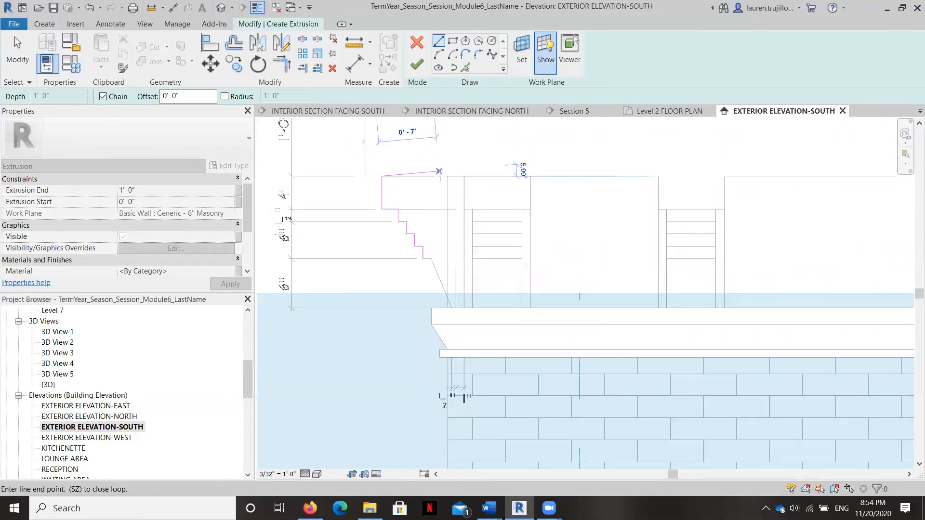
{"action": "left_click", "coordinate": [431, 176]}
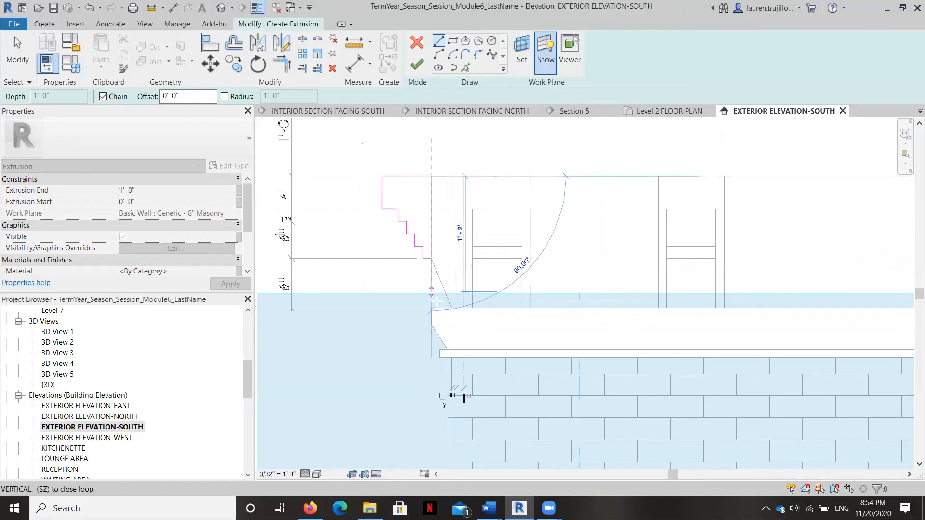
{"action": "key", "text": "Escape"}
{"action": "key", "text": "Escape"}
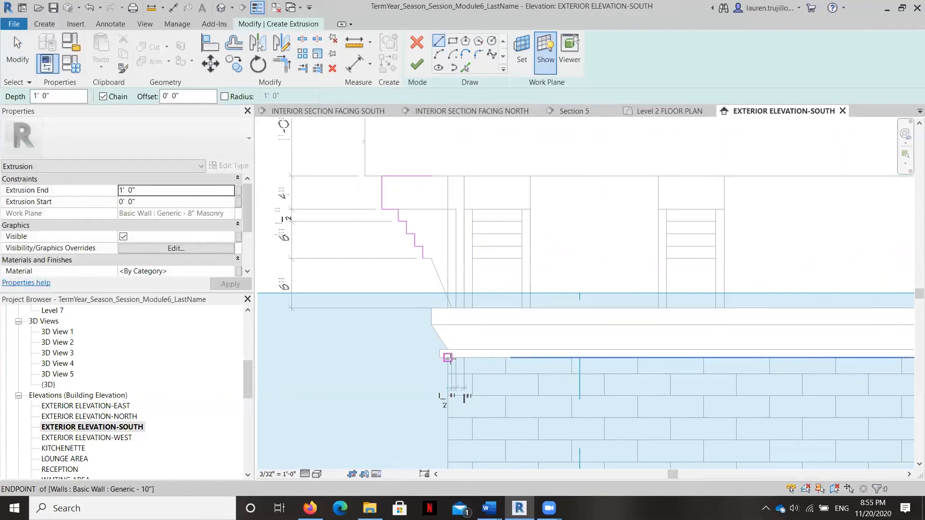
- Draw the profile's vertical back line from the wall corner under the lower cornice up to the corbel's top level
{"action": "left_click", "coordinate": [448, 357]}
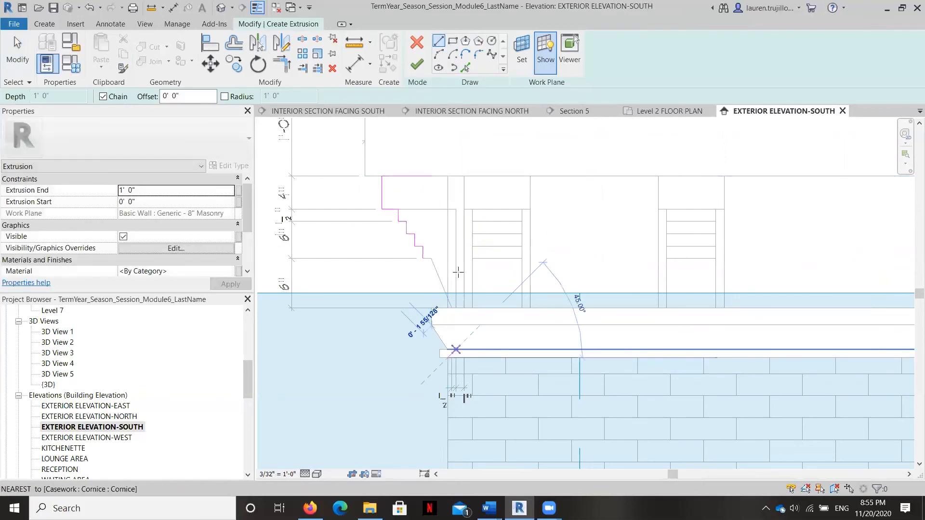
{"action": "left_click", "coordinate": [447, 176]}
{"action": "key", "text": "Escape"}
{"action": "key", "text": "Escape"}
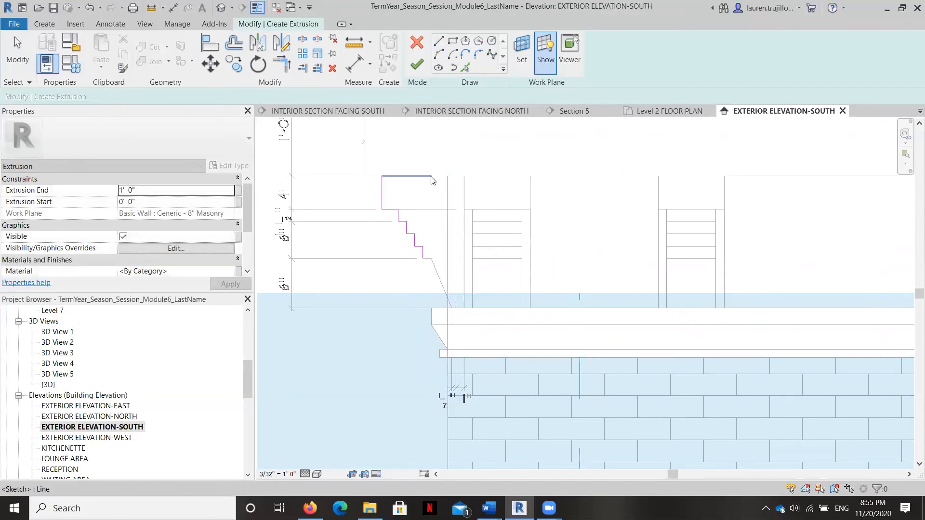
- Stretch the corbel profile's top edge to the vertical back line, and shorten the back line's lower end to the lower cornice's top edge
{"action": "left_click", "coordinate": [432, 176]}
{"action": "left_click_drag", "start_coordinate": [432, 177], "coordinate": [447, 176]}
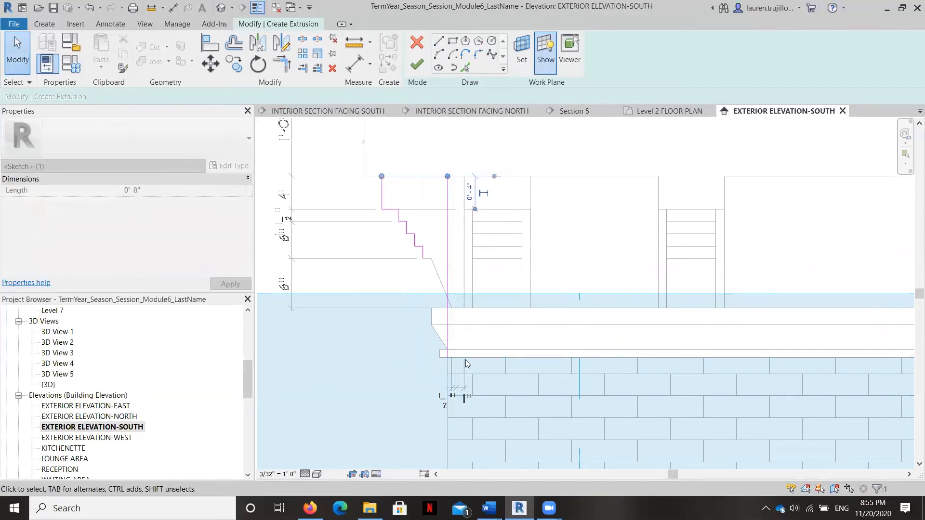
{"action": "left_click", "coordinate": [448, 354]}
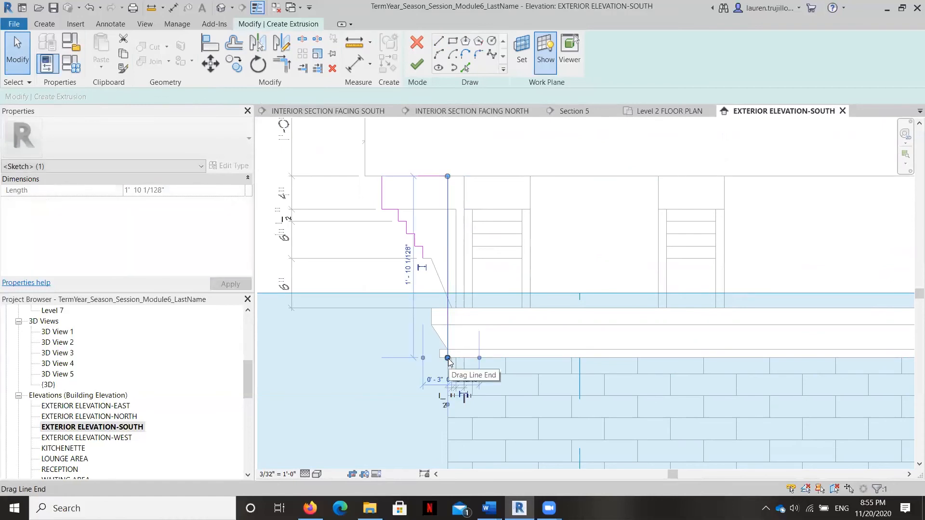
{"action": "left_click_drag", "start_coordinate": [447, 359], "coordinate": [447, 307]}
- Draw the last short ledge and the slanted edge down to the back line's lower end, closing the corbel profile
{"action": "left_click", "coordinate": [438, 41]}
{"action": "scroll", "coordinate": [424, 255], "scroll_direction": "up", "scroll_amount": 3}
{"action": "left_click", "coordinate": [424, 254]}
{"action": "left_click", "coordinate": [451, 254]}
{"action": "left_click", "coordinate": [501, 406]}
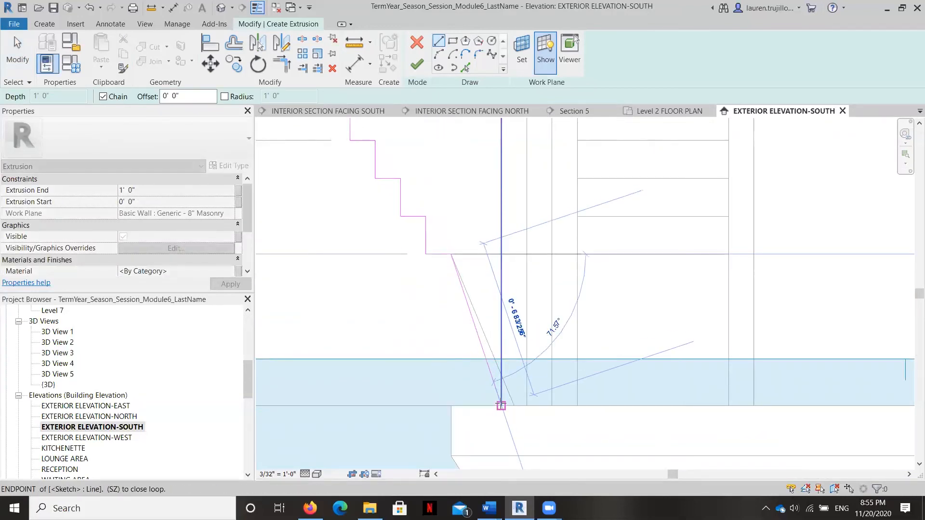
{"action": "scroll", "coordinate": [428, 296], "scroll_direction": "down", "scroll_amount": 5}
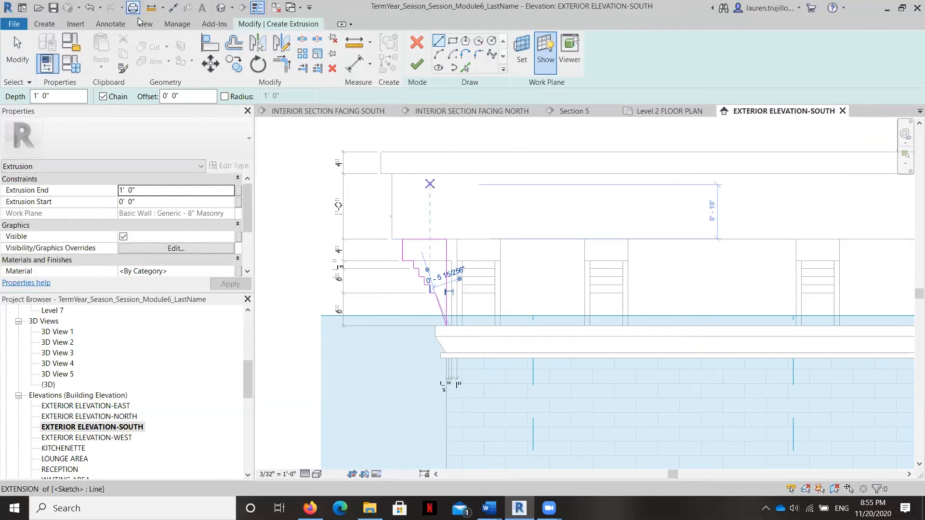
- Measure the width of the first front-facing corbel in the imported drawing with an aligned dimension
{"action": "left_click", "coordinate": [105, 27]}
{"action": "left_click", "coordinate": [50, 48]}
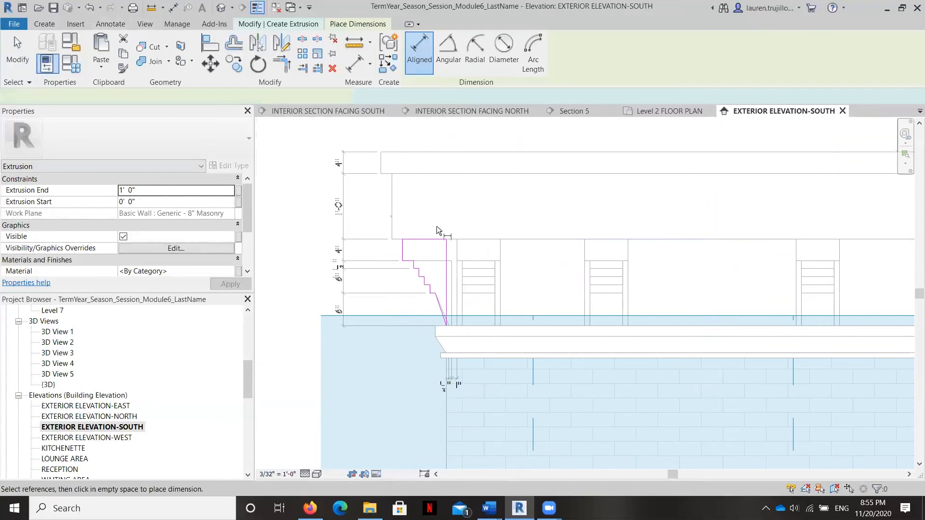
{"action": "left_click", "coordinate": [453, 248]}
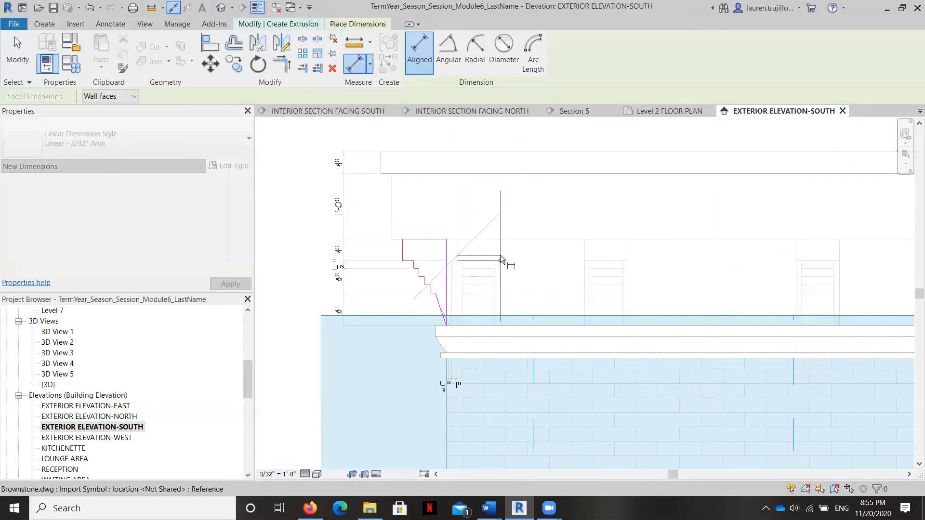
{"action": "scroll", "coordinate": [500, 247], "scroll_direction": "up", "scroll_amount": 1}
{"action": "scroll", "coordinate": [493, 239], "scroll_direction": "down", "scroll_amount": 2}
{"action": "scroll", "coordinate": [487, 216], "scroll_direction": "down", "scroll_amount": 1}
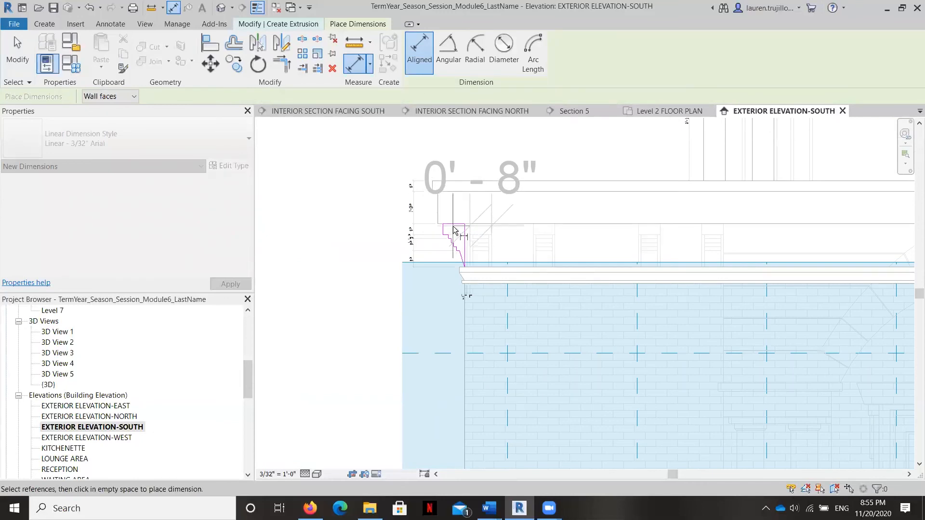
{"action": "key", "text": "Escape"}
{"action": "key", "text": "Escape"}
{"action": "scroll", "coordinate": [483, 214], "scroll_direction": "up", "scroll_amount": 2}
{"action": "key", "text": "d"}
{"action": "key", "text": "i"}
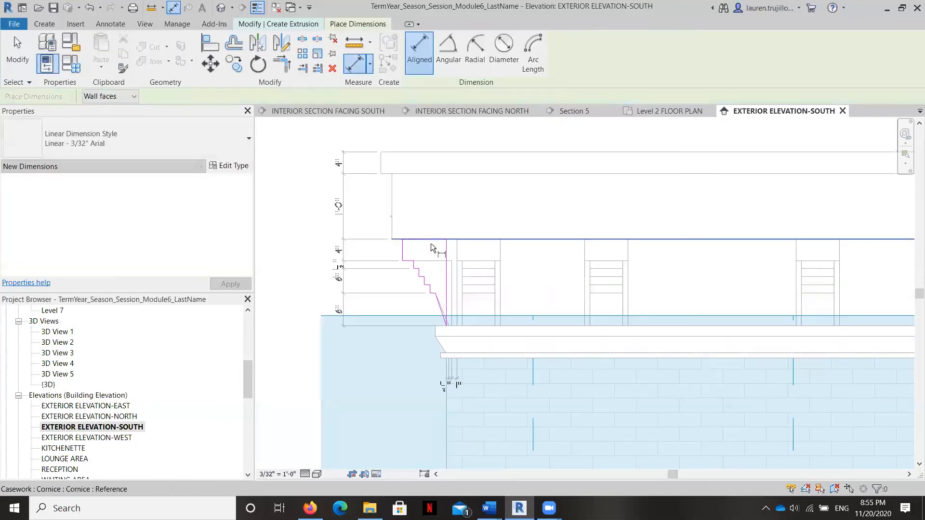
{"action": "left_click", "coordinate": [302, 27]}
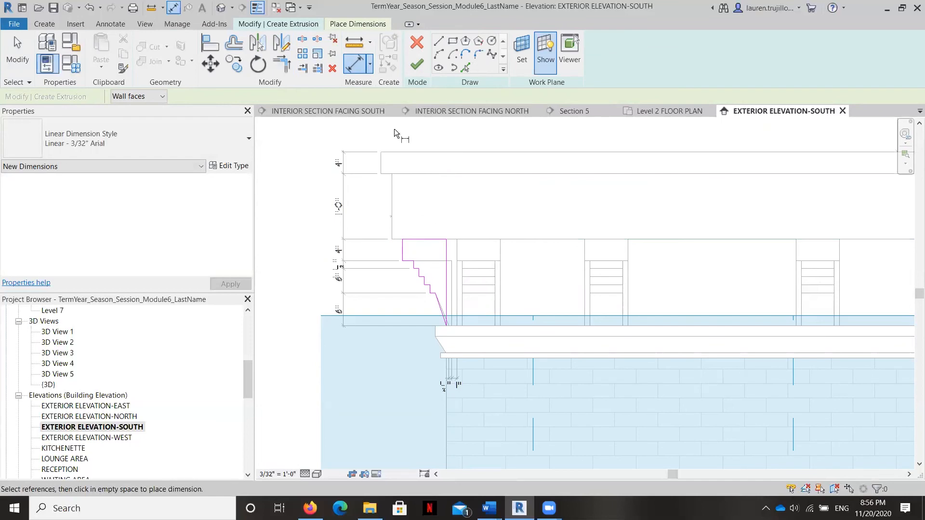
{"action": "left_click", "coordinate": [346, 26]}
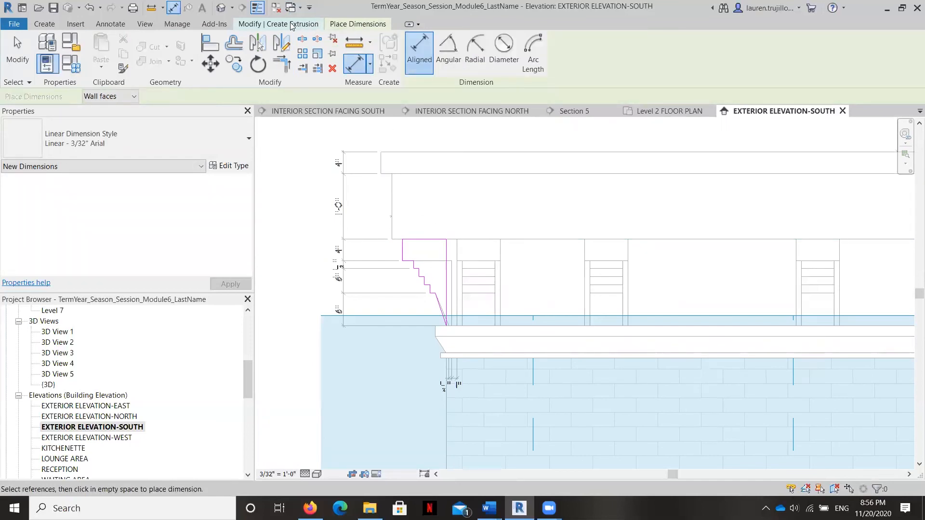
- Complete the corbel extrusion with an extrusion end of -8" and finish the in-place model
{"action": "left_click", "coordinate": [287, 25]}
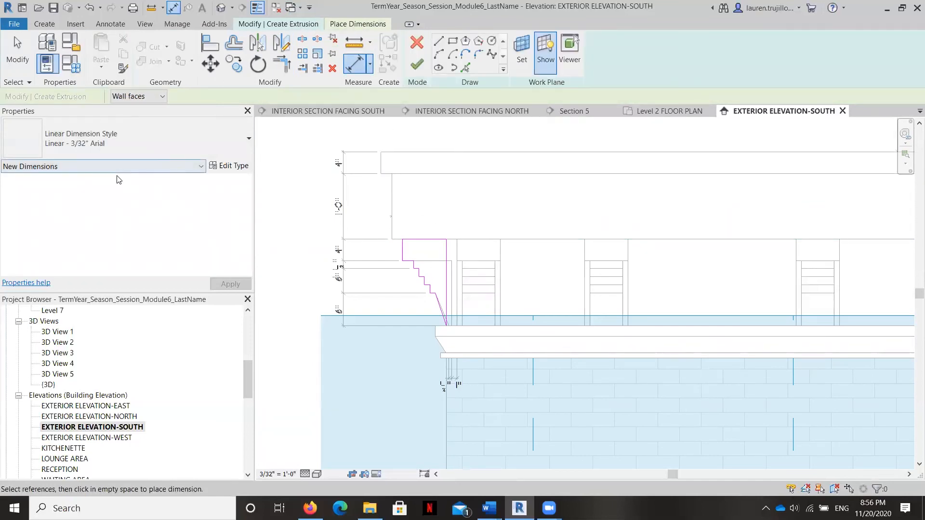
{"action": "left_click", "coordinate": [417, 66]}
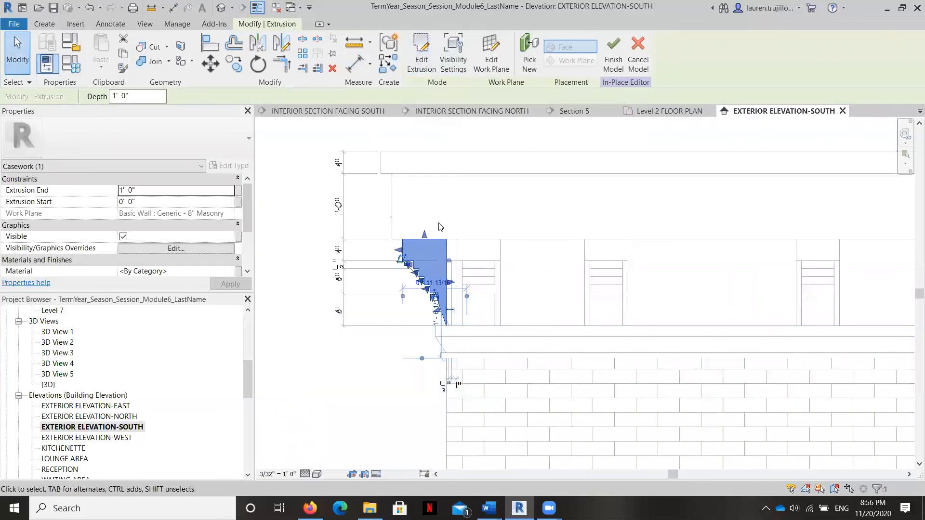
{"action": "left_click", "coordinate": [130, 190]}
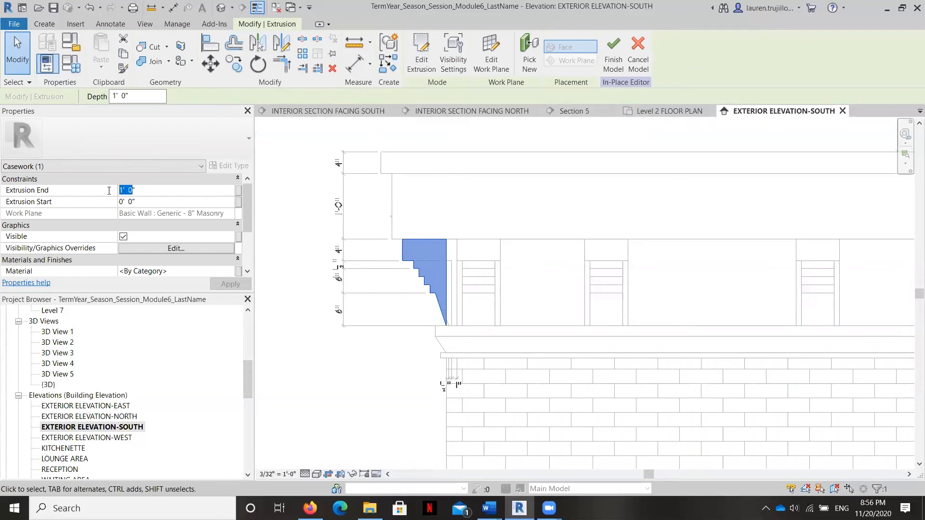
{"action": "type", "text": "8\""}
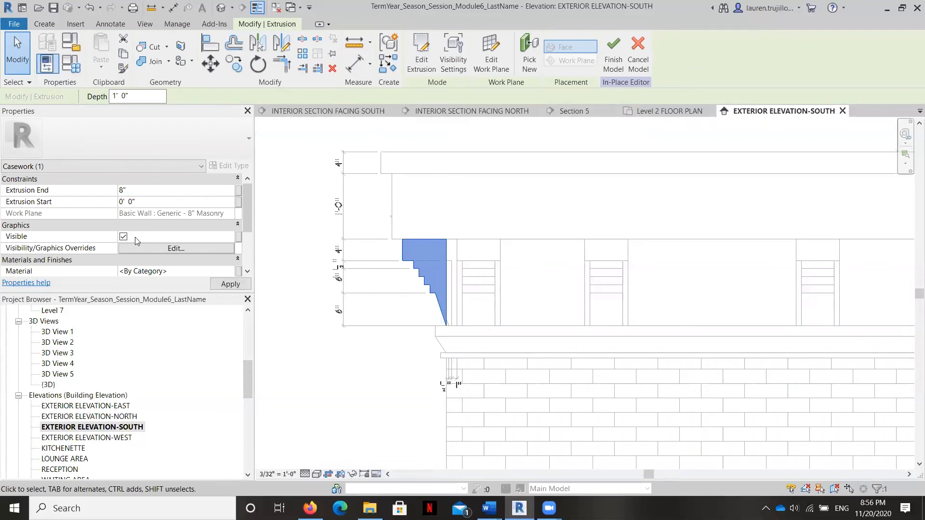
{"action": "key", "text": "Home"}
{"action": "type", "text": "-"}
{"action": "left_click", "coordinate": [239, 288]}
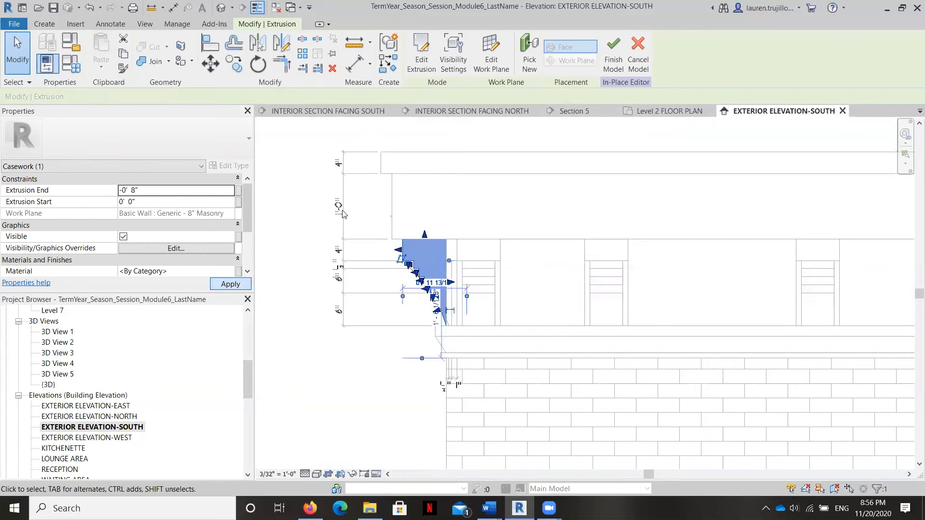
{"action": "left_click", "coordinate": [611, 53]}
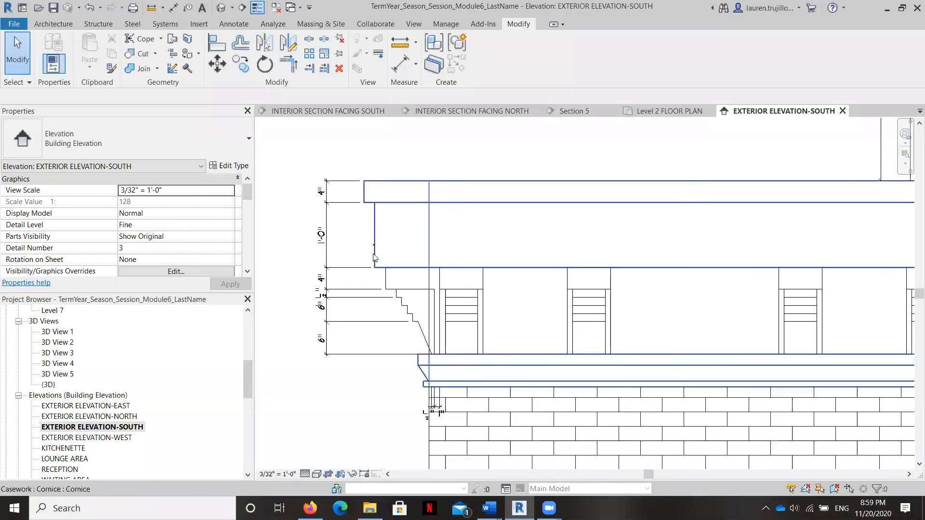
- Start a new in-place model in the Casework category and name it Corbels
{"action": "scroll", "coordinate": [415, 349], "scroll_direction": "up", "scroll_amount": 3}
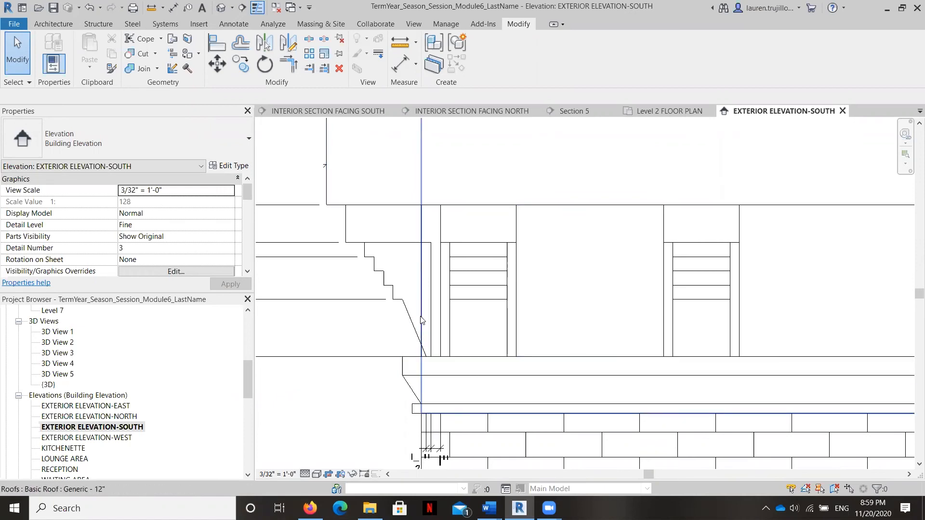
{"action": "scroll", "coordinate": [421, 318], "scroll_direction": "down", "scroll_amount": 2}
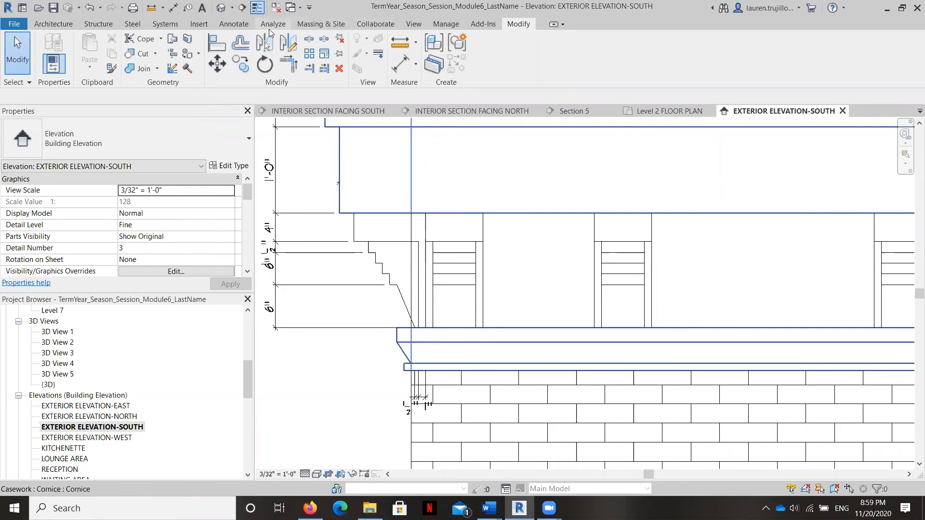
{"action": "left_click", "coordinate": [55, 24]}
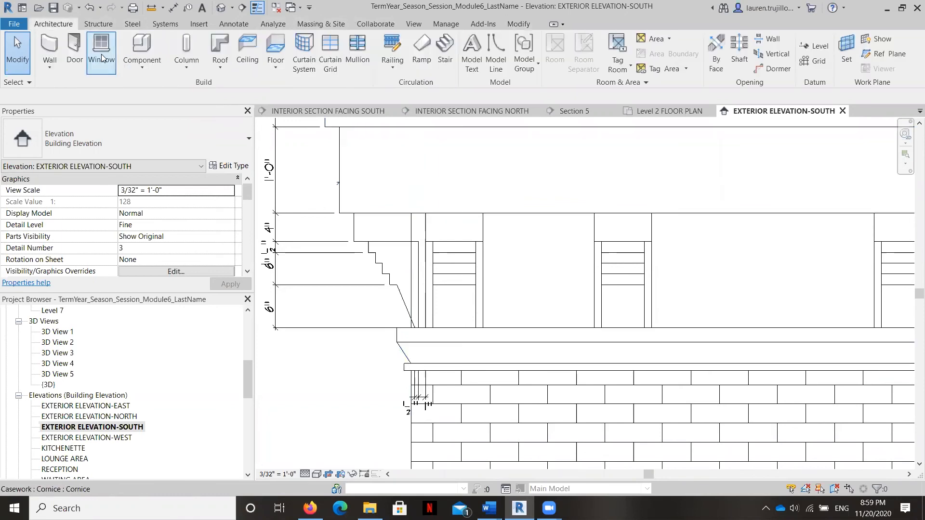
{"action": "left_click", "coordinate": [138, 66]}
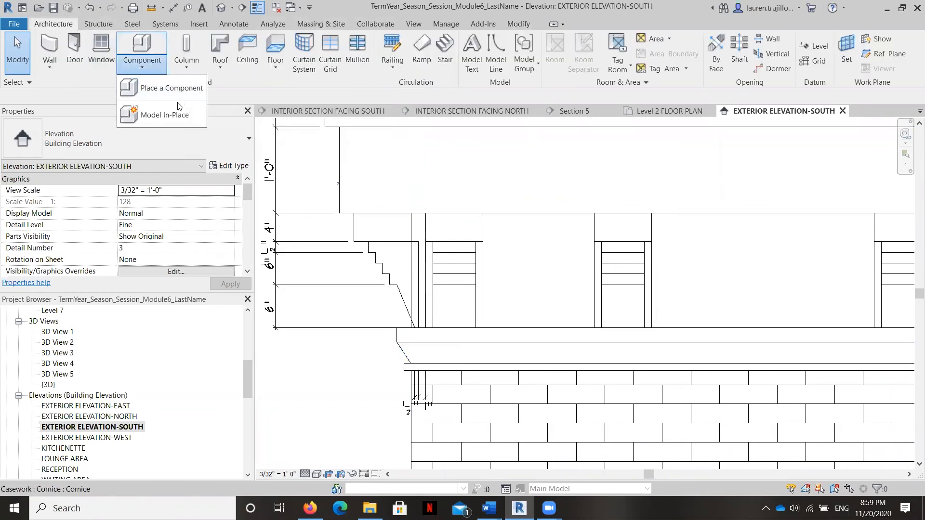
{"action": "left_click", "coordinate": [175, 117]}
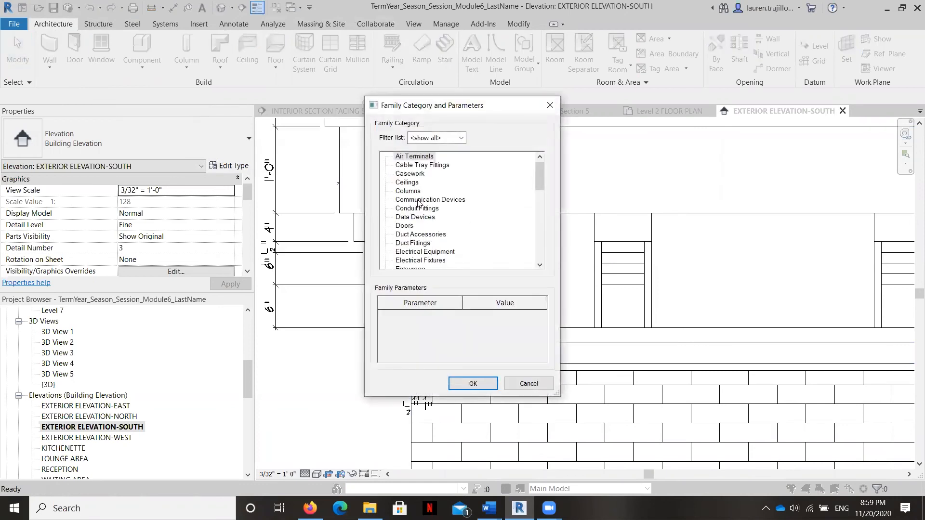
{"action": "left_click", "coordinate": [413, 173]}
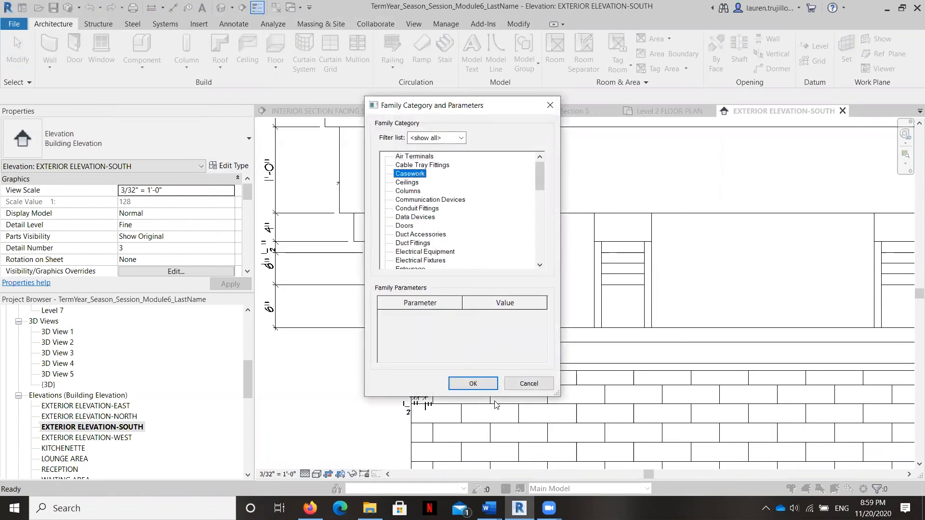
{"action": "left_click", "coordinate": [473, 384]}
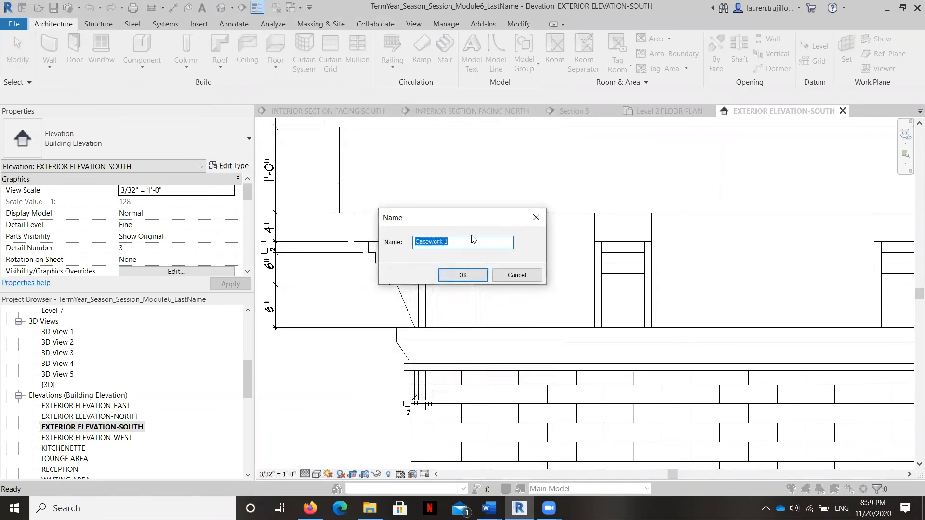
{"action": "key", "text": "Caps_Lock"}
{"action": "type", "text": "C"}
{"action": "key", "text": "Caps_Lock"}
{"action": "type", "text": "orbels"}
{"action": "left_click", "coordinate": [459, 277]}
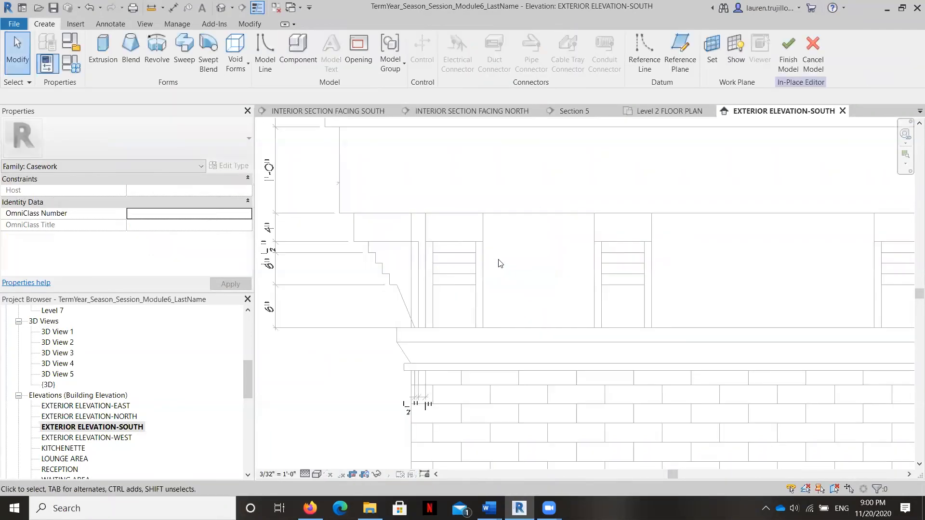
- Set the work plane by picking a plane on the bottom band of the lower cornice
{"action": "left_click", "coordinate": [713, 46]}
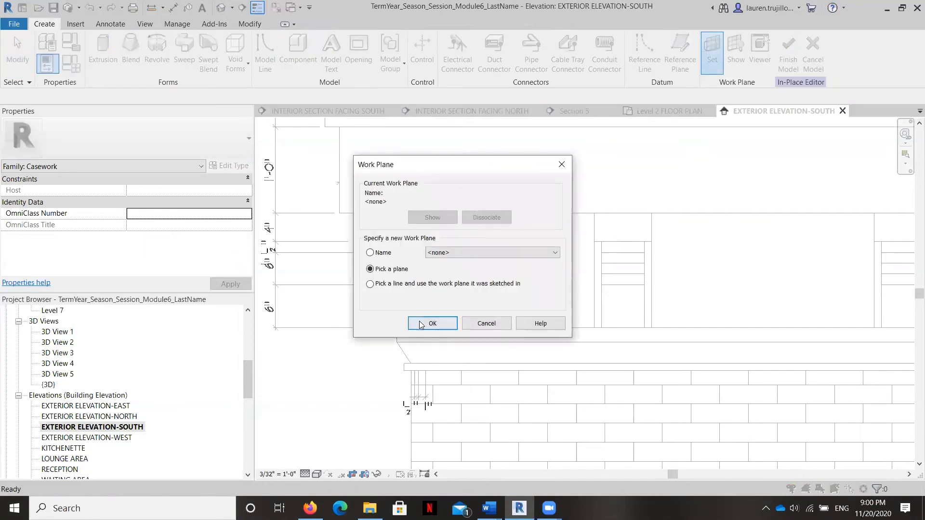
{"action": "left_click", "coordinate": [420, 321]}
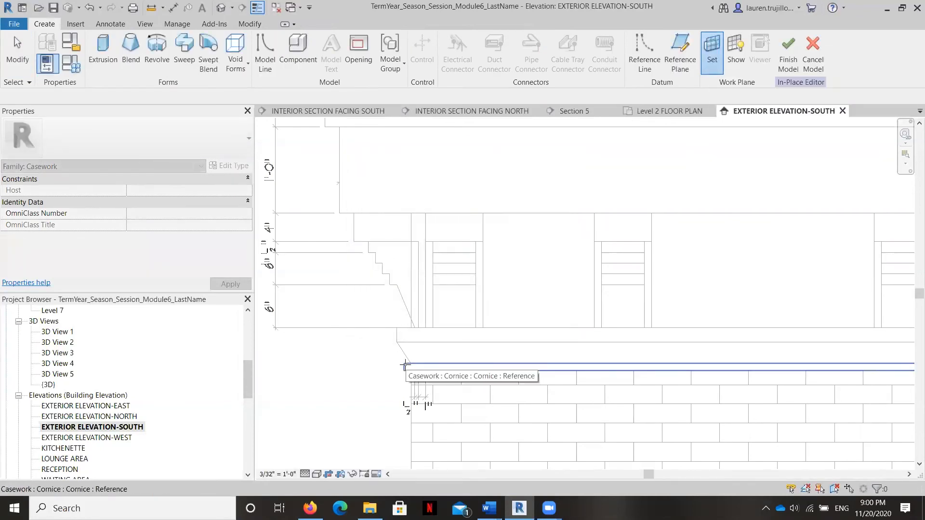
{"action": "left_click", "coordinate": [405, 365]}
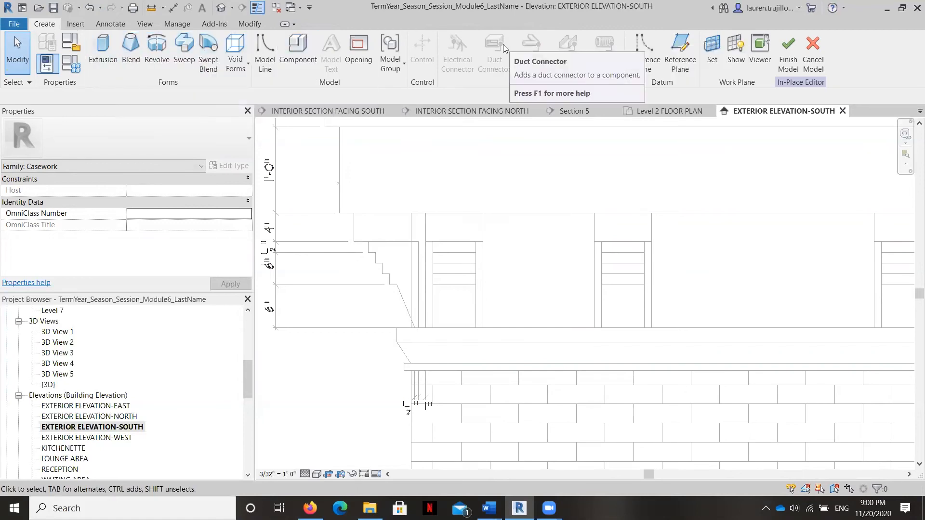
- Start an extrusion with a vertical back line from the wall corner to the upper cornice's underside, shortened to begin at the lower cornice's top
{"action": "left_click", "coordinate": [102, 48]}
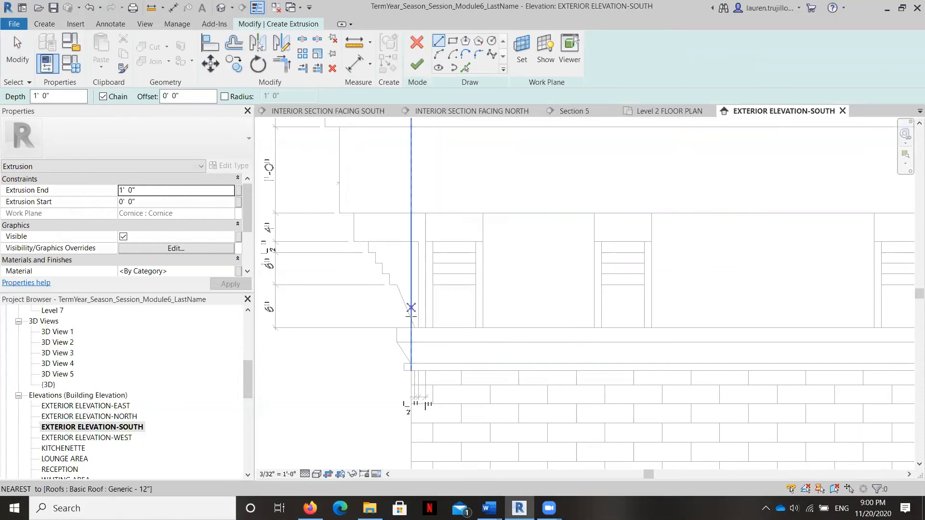
{"action": "left_click", "coordinate": [411, 371]}
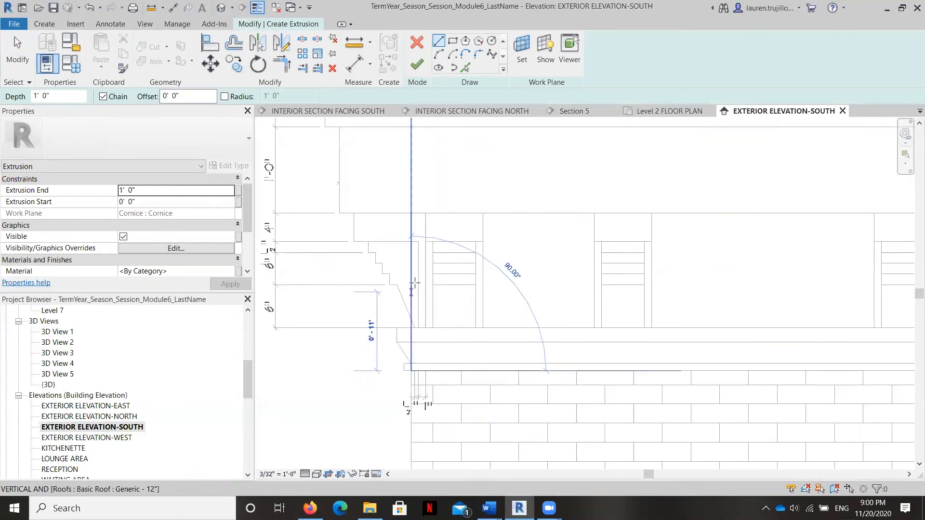
{"action": "left_click", "coordinate": [411, 213]}
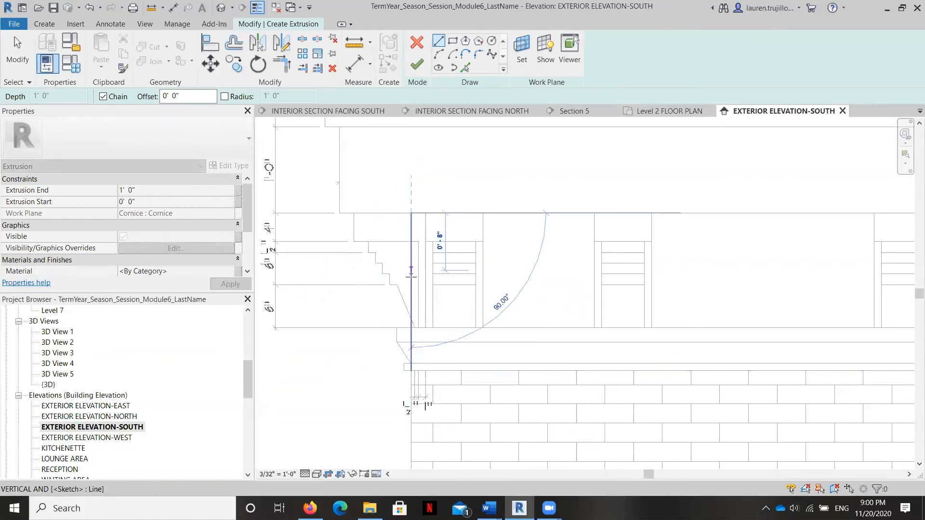
{"action": "key", "text": "Escape"}
{"action": "key", "text": "Escape"}
{"action": "left_click", "coordinate": [411, 337]}
{"action": "left_click_drag", "start_coordinate": [411, 371], "coordinate": [411, 328]}
- Trace the corbel's top edge, outer edge and stair-stepped edges from the imported drawing, down to the start of the last riser
{"action": "left_click", "coordinate": [438, 40]}
{"action": "left_click", "coordinate": [411, 213]}
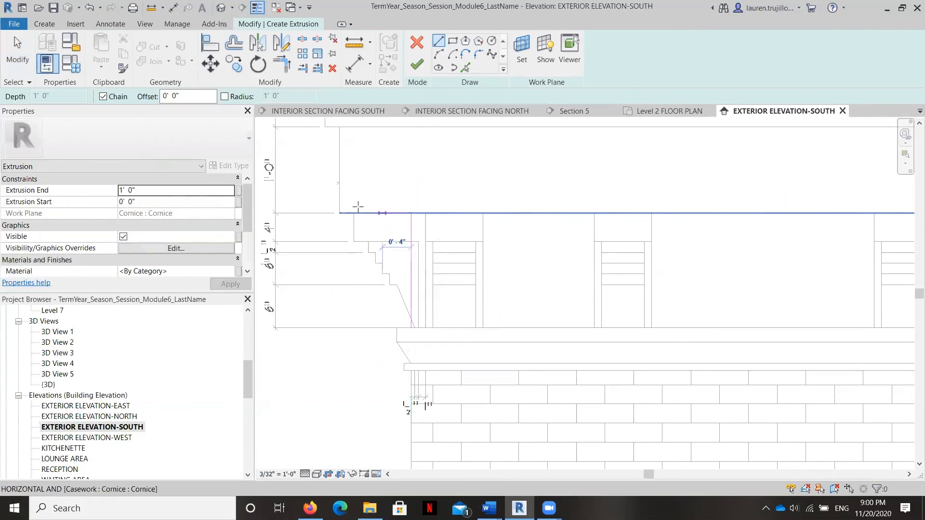
{"action": "left_click", "coordinate": [354, 213]}
{"action": "left_click", "coordinate": [354, 241]}
{"action": "left_click", "coordinate": [369, 241]}
{"action": "left_click", "coordinate": [368, 252]}
{"action": "left_click", "coordinate": [375, 252]}
{"action": "left_click", "coordinate": [376, 263]}
{"action": "left_click", "coordinate": [382, 263]}
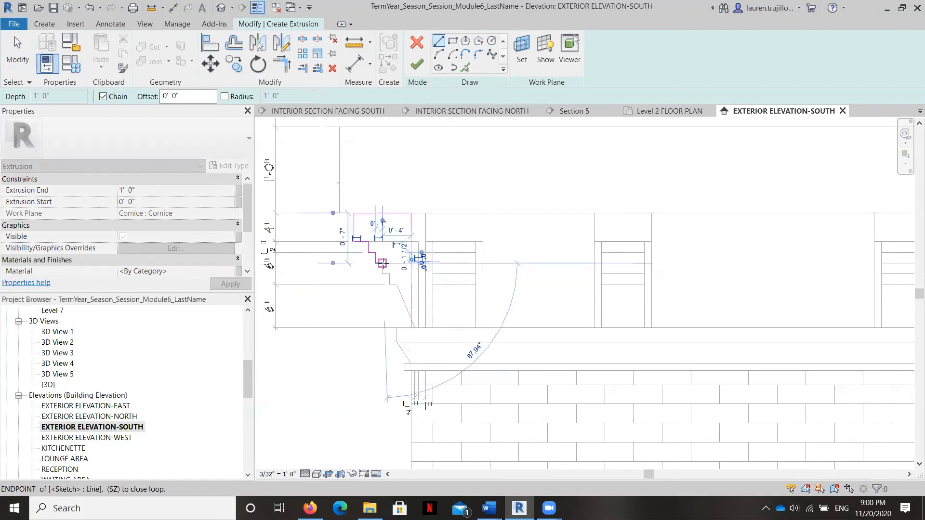
{"action": "left_click", "coordinate": [382, 273]}
{"action": "left_click", "coordinate": [390, 274]}
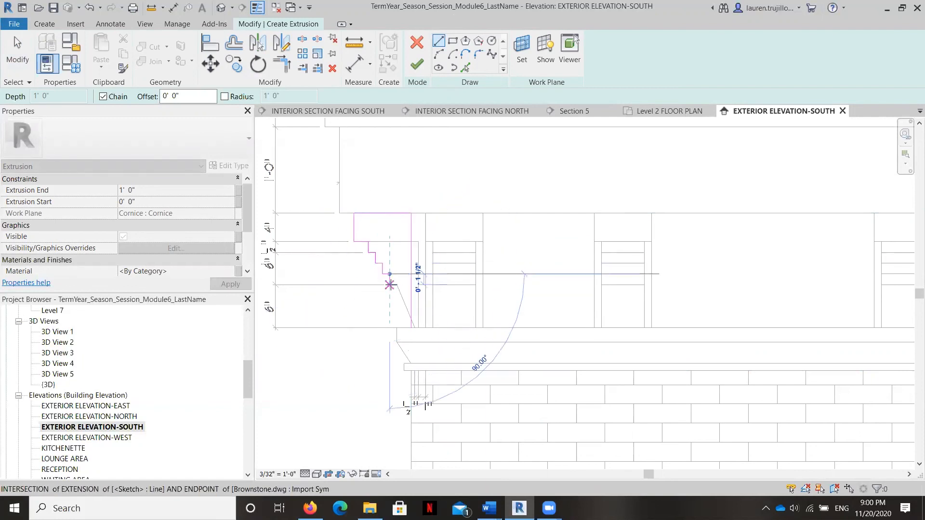
- Close the corbel profile with the slanted edge down to the lower cornice's top and a short bottom edge to the back line
{"action": "scroll", "coordinate": [393, 313], "scroll_direction": "up", "scroll_amount": 3}
{"action": "scroll", "coordinate": [398, 327], "scroll_direction": "up", "scroll_amount": 3}
{"action": "left_click", "coordinate": [430, 325]}
{"action": "left_click", "coordinate": [438, 326]}
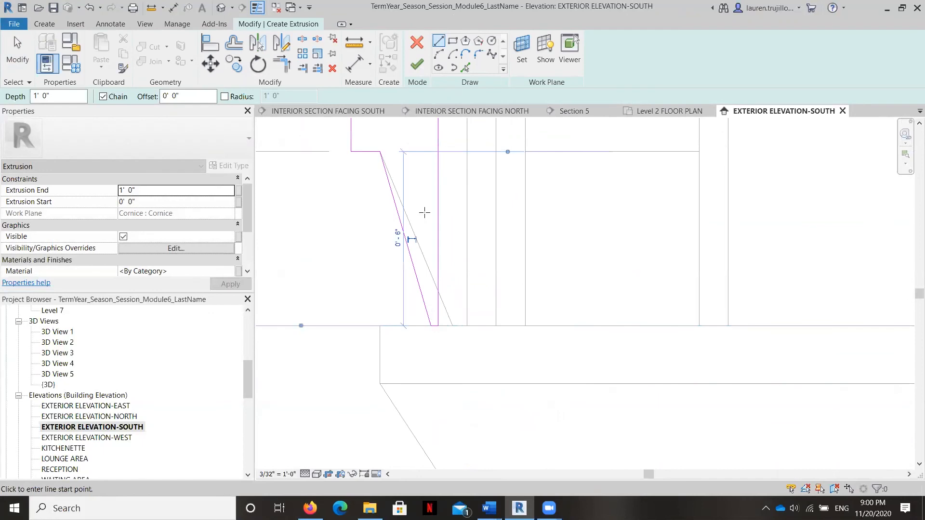
- Set the corbel's extrusion end to 8", then finish the extrusion and the in-place model
{"action": "left_click", "coordinate": [130, 192]}
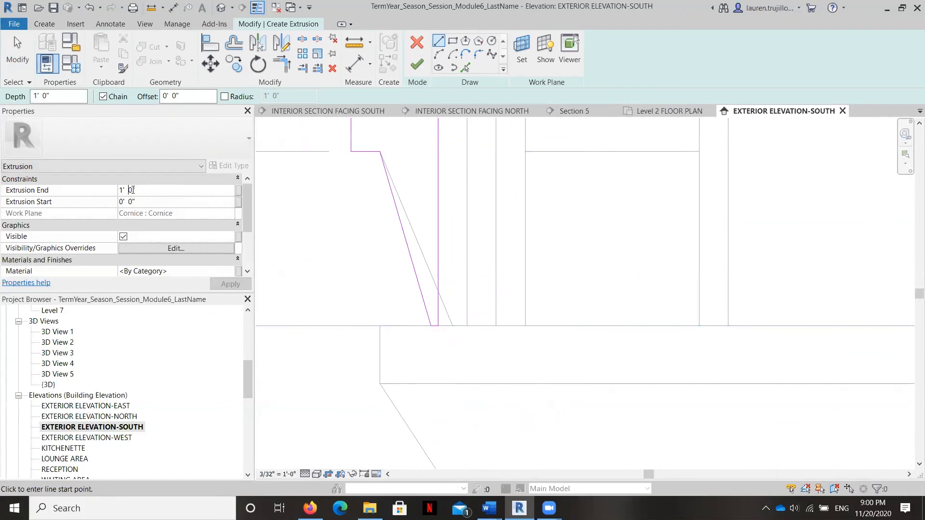
{"action": "type", "text": "0 8"}
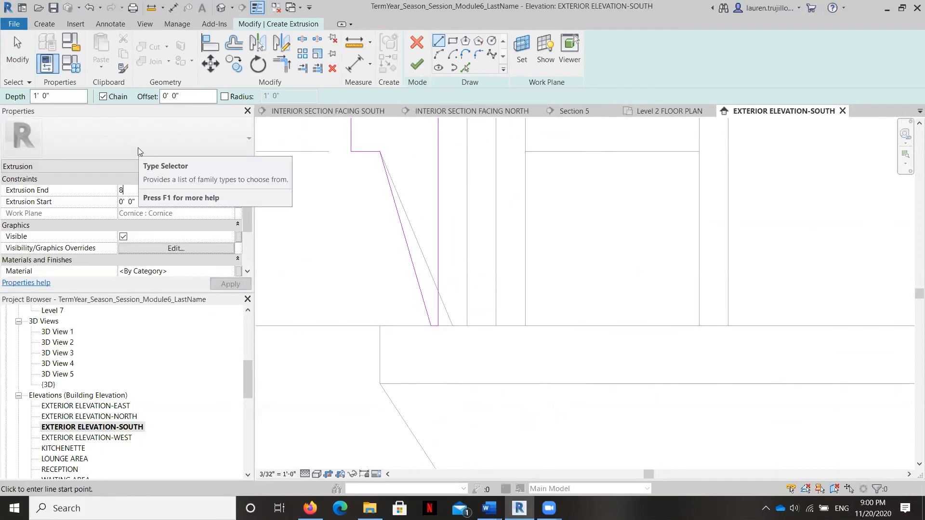
{"action": "left_click", "coordinate": [230, 284]}
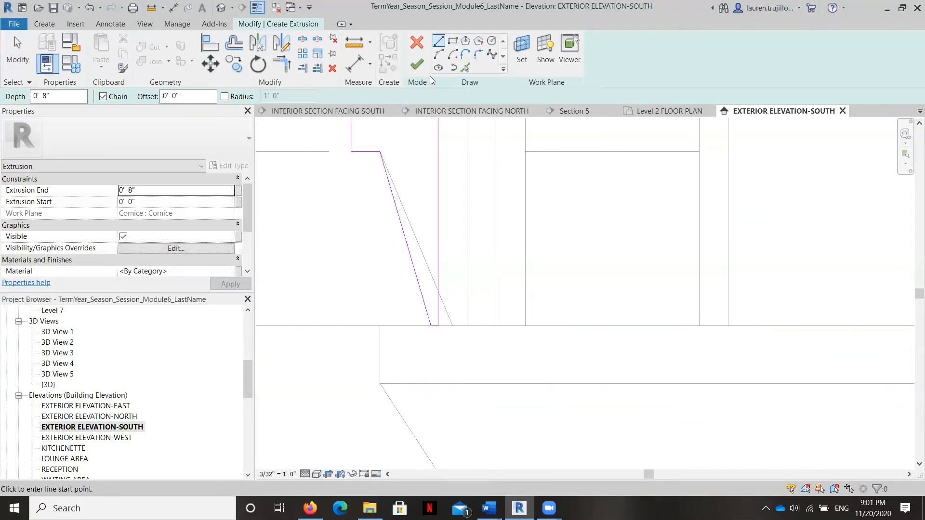
{"action": "left_click", "coordinate": [417, 64]}
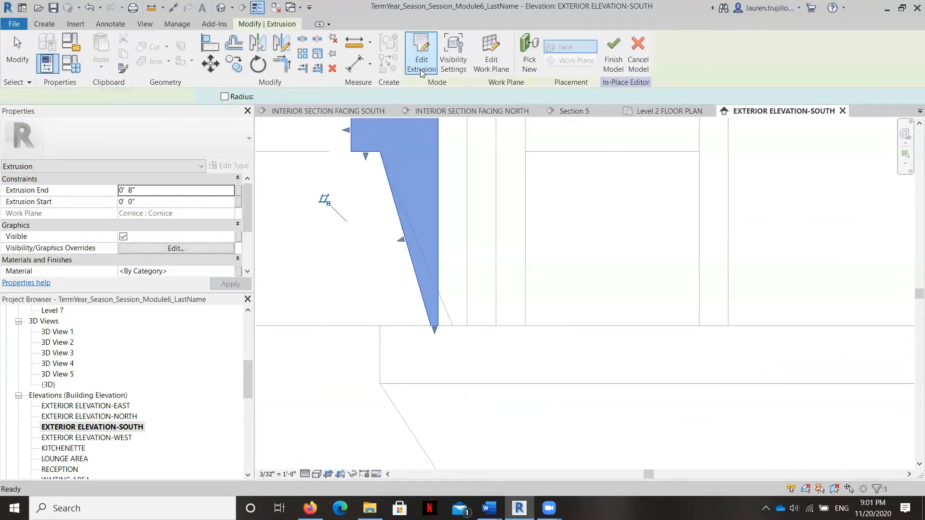
{"action": "left_click", "coordinate": [614, 54]}
{"action": "scroll", "coordinate": [385, 278], "scroll_direction": "down", "scroll_amount": 4}
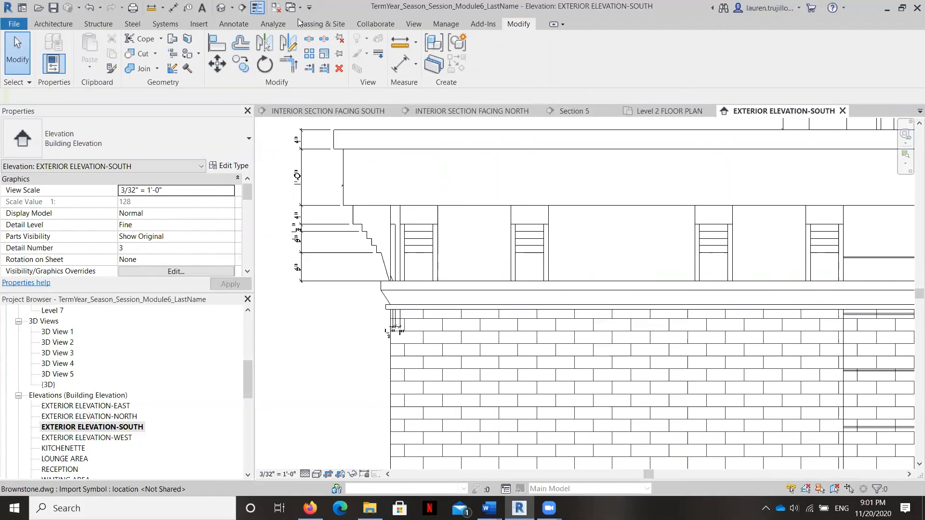
- Inspect the finished corbel at the cornice corner in the default 3D view
{"action": "left_click", "coordinate": [413, 24]}
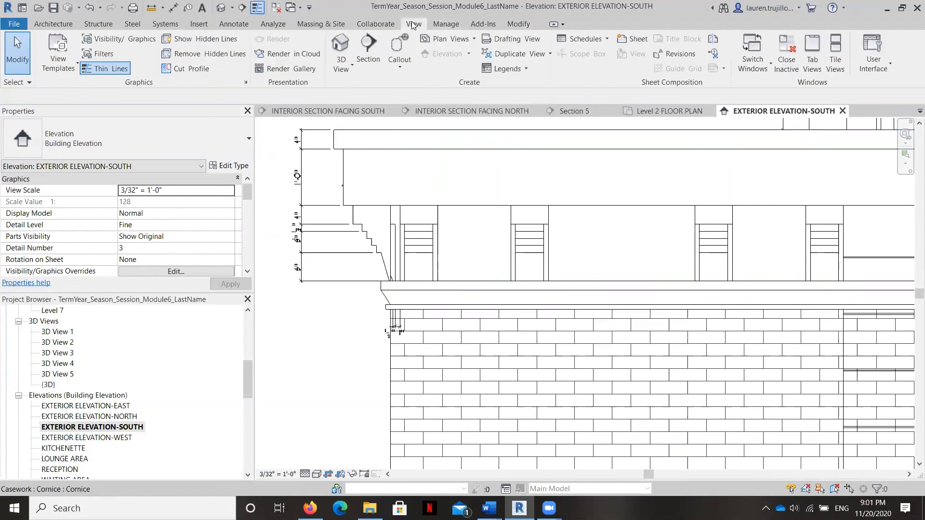
{"action": "left_click", "coordinate": [341, 48]}
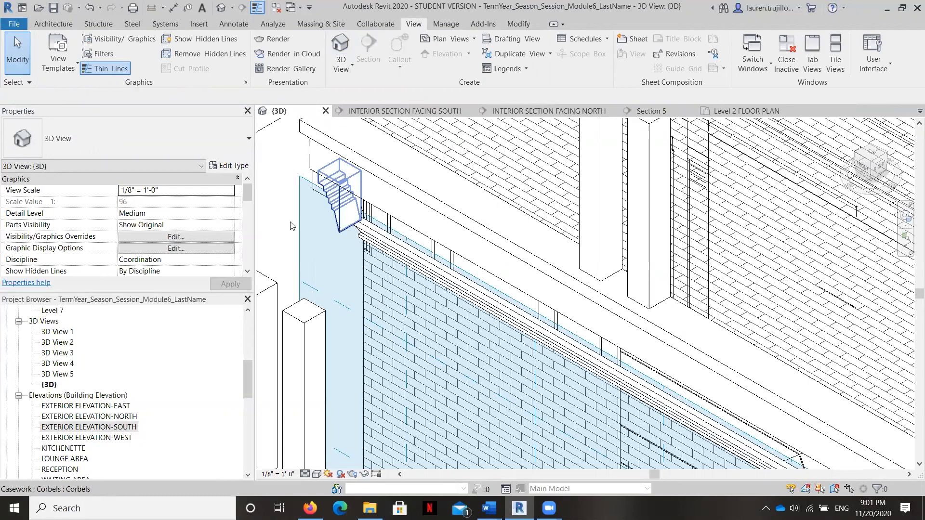
{"action": "left_click", "coordinate": [340, 203]}
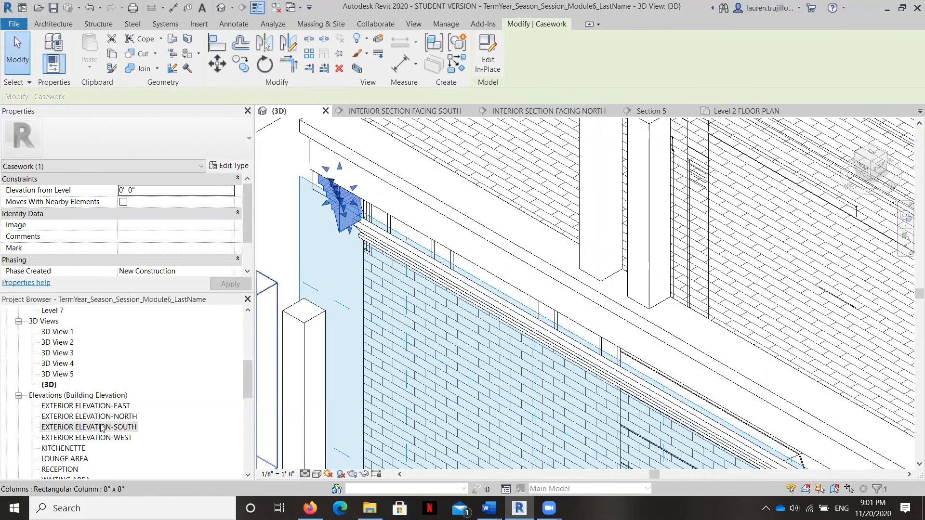
- In the west exterior elevation, shift both side faces of the corbel inward so it sits just inside the wall corner
{"action": "double_click", "coordinate": [100, 438]}
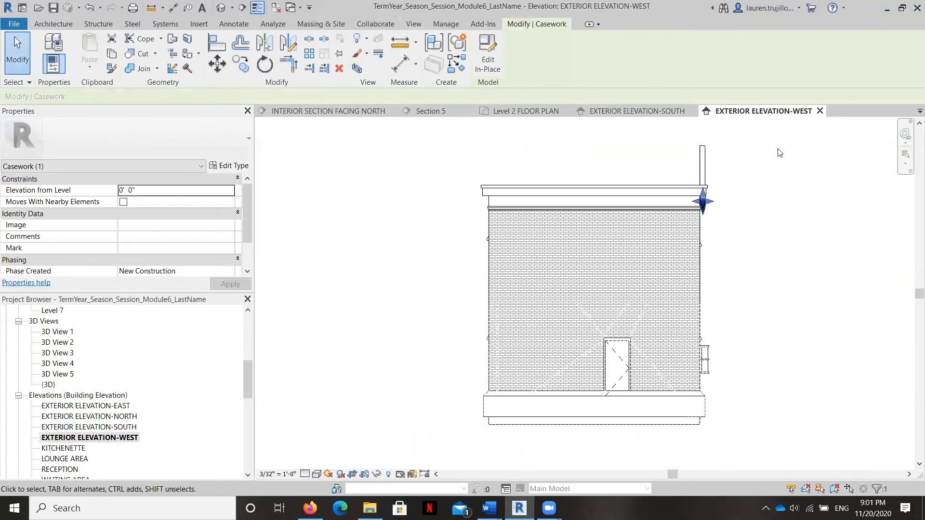
{"action": "scroll", "coordinate": [706, 182], "scroll_direction": "up", "scroll_amount": 5}
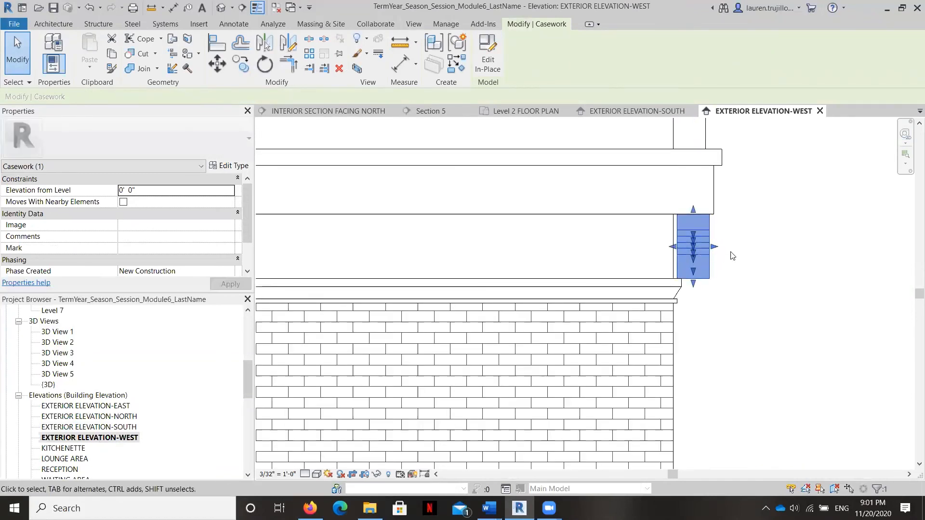
{"action": "left_click", "coordinate": [780, 264]}
{"action": "left_click", "coordinate": [699, 250]}
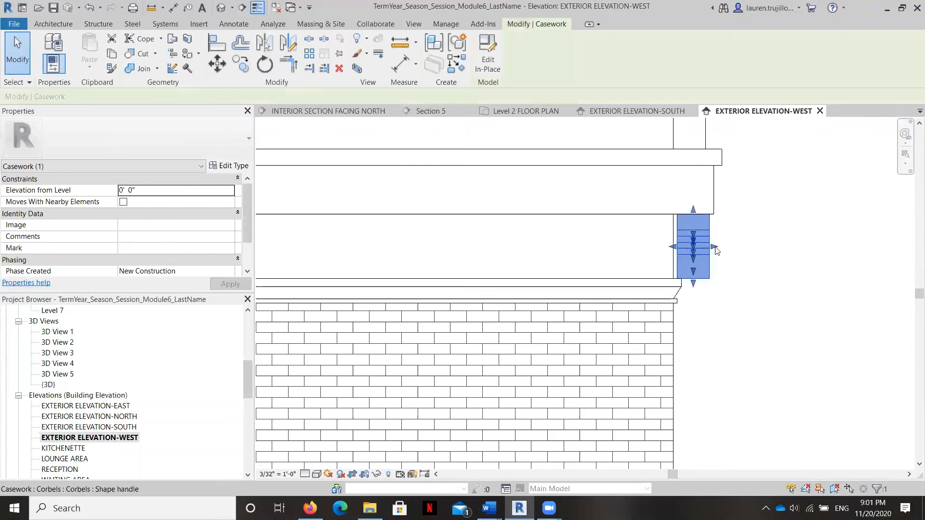
{"action": "left_click_drag", "start_coordinate": [673, 247], "coordinate": [631, 258]}
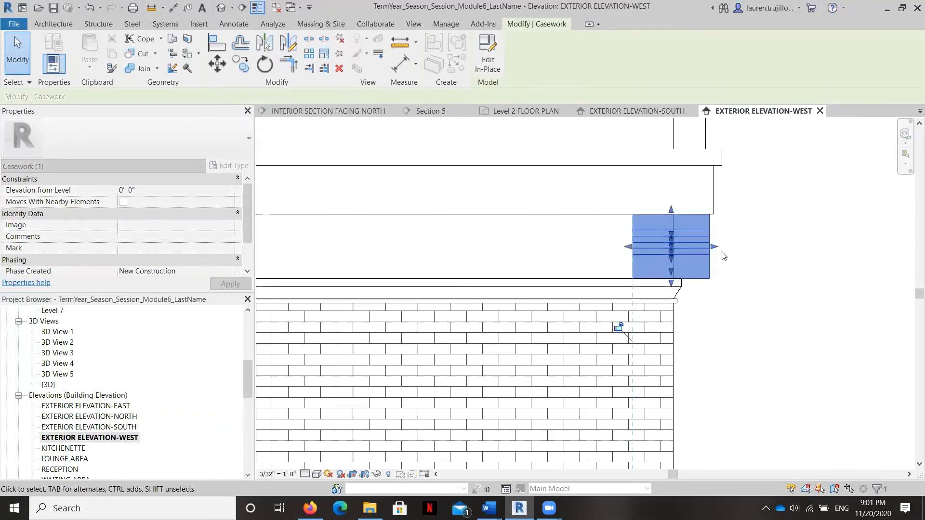
{"action": "left_click_drag", "start_coordinate": [714, 247], "coordinate": [667, 248]}
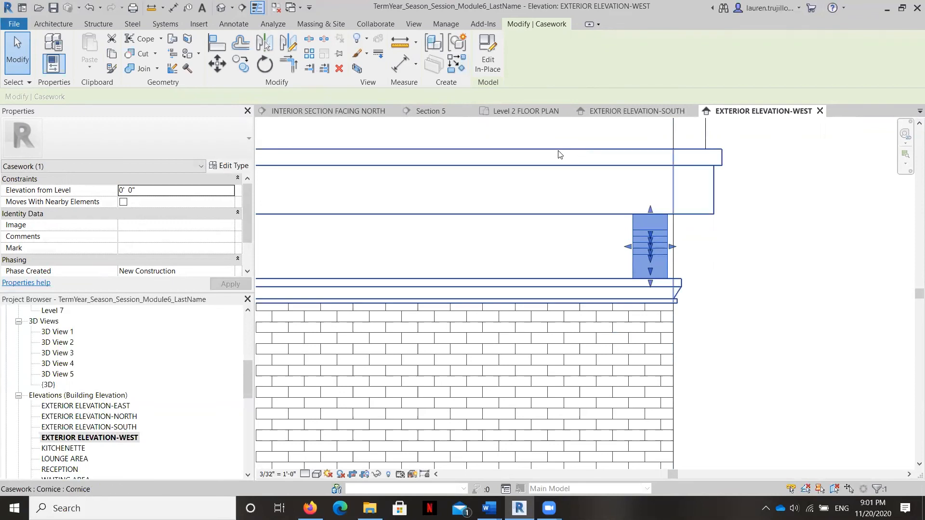
- Place an aligned dimension across the corbel's width between its two side edges
{"action": "left_click", "coordinate": [601, 239]}
{"action": "left_click", "coordinate": [639, 237]}
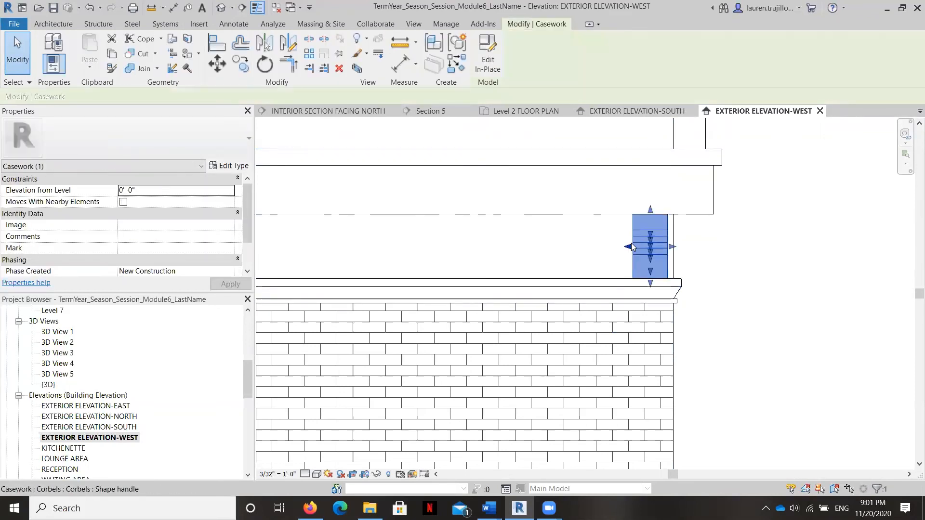
{"action": "left_click", "coordinate": [225, 24]}
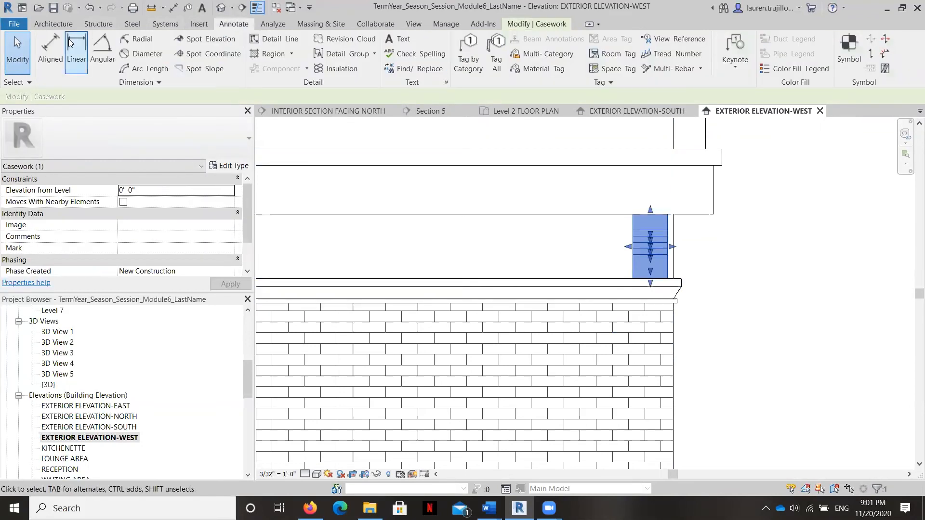
{"action": "left_click", "coordinate": [46, 48]}
{"action": "scroll", "coordinate": [670, 228], "scroll_direction": "up", "scroll_amount": 3}
{"action": "left_click", "coordinate": [669, 229]}
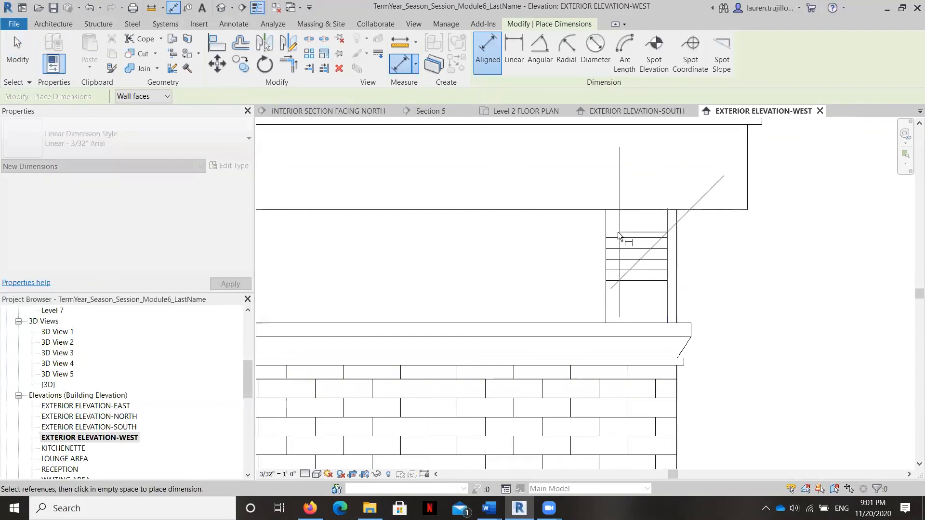
{"action": "scroll", "coordinate": [577, 248], "scroll_direction": "down", "scroll_amount": 4}
{"action": "left_click", "coordinate": [564, 262]}
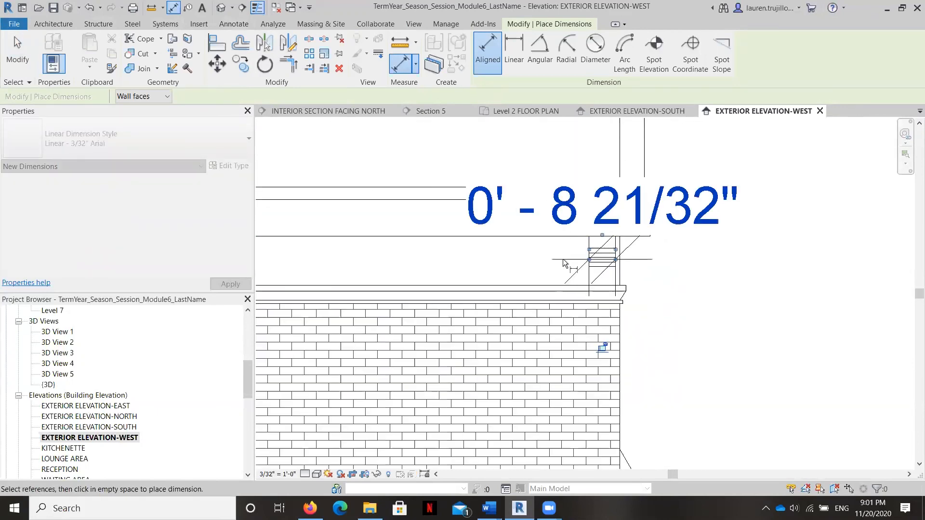
{"action": "key", "text": "Escape"}
{"action": "key", "text": "Escape"}
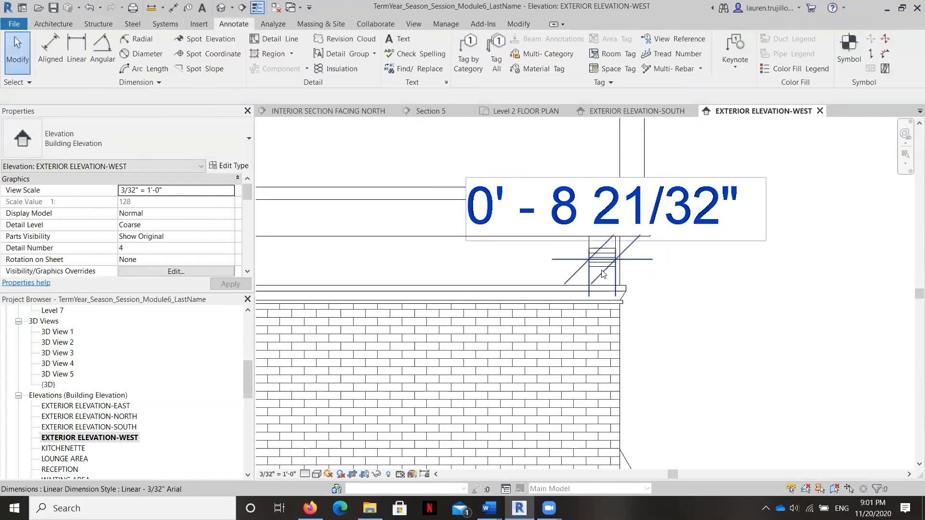
{"action": "left_click", "coordinate": [600, 256]}
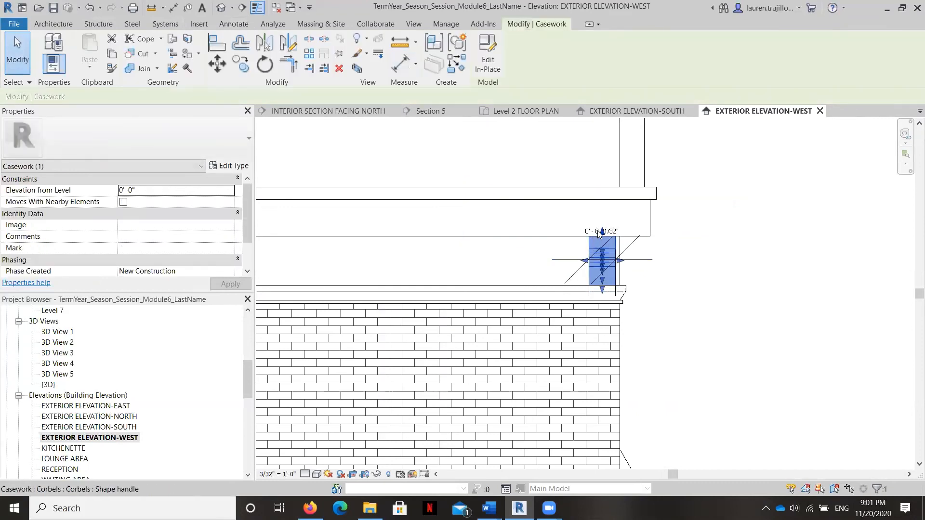
{"action": "scroll", "coordinate": [602, 239], "scroll_direction": "up", "scroll_amount": 3}
{"action": "left_click", "coordinate": [620, 236]}
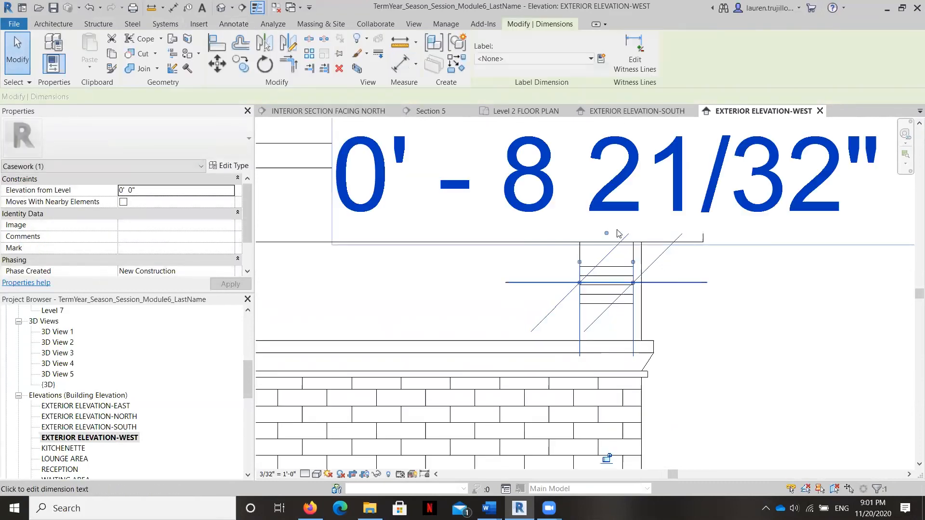
{"action": "left_click", "coordinate": [610, 194]}
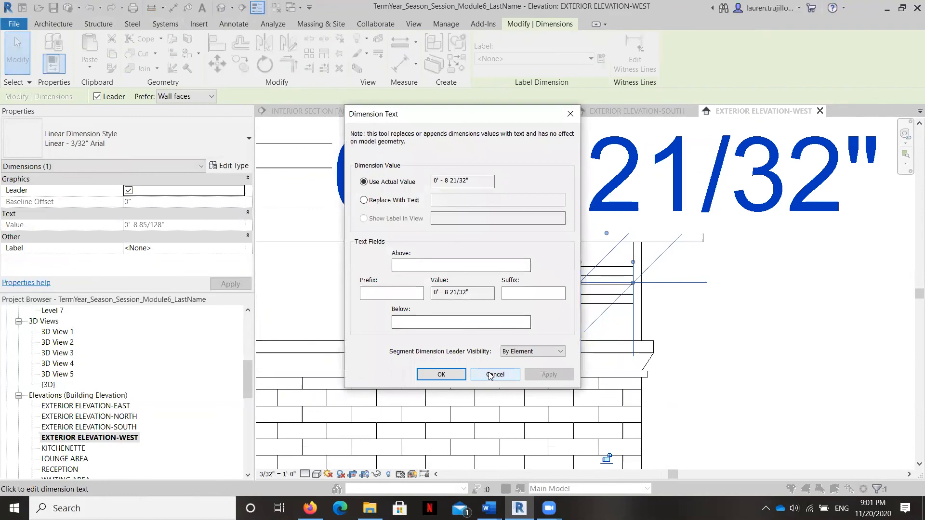
{"action": "left_click", "coordinate": [489, 374]}
{"action": "key", "text": "Escape"}
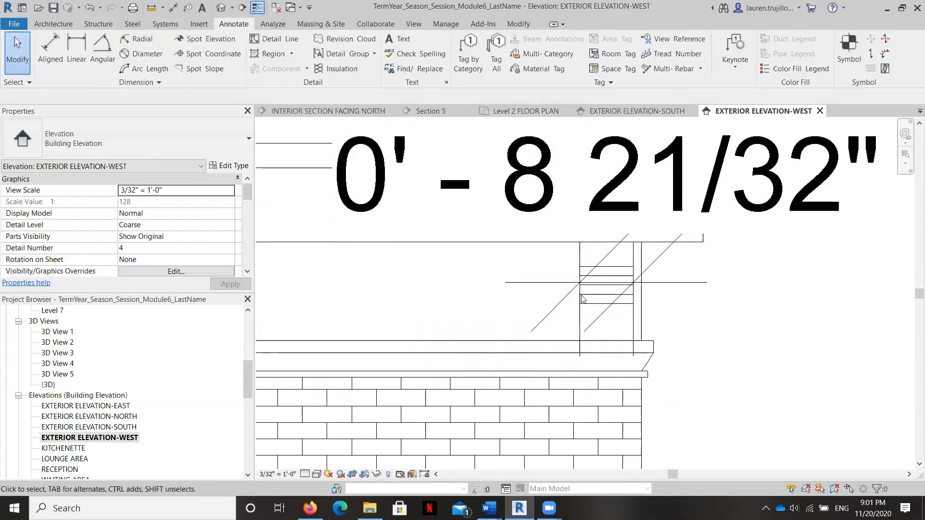
- Adjust the corbel's side face farthest from the wall corner to a width of about 8 7/16"
{"action": "left_click", "coordinate": [596, 297]}
{"action": "mouse_move", "coordinate": [578, 290]}
{"action": "left_mouse_down"}
{"action": "mouse_move", "coordinate": [555, 299]}
{"action": "mouse_move", "coordinate": [564, 299]}
{"action": "left_mouse_up"}
{"action": "scroll", "coordinate": [583, 288], "scroll_direction": "up", "scroll_amount": 5}
{"action": "scroll", "coordinate": [588, 327], "scroll_direction": "down", "scroll_amount": 3}
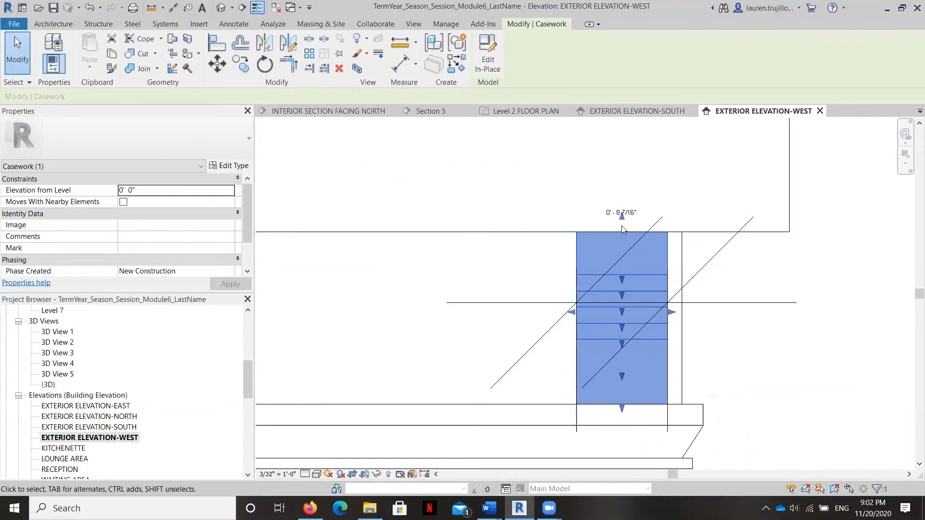
{"action": "left_click", "coordinate": [561, 303]}
{"action": "scroll", "coordinate": [622, 227], "scroll_direction": "down", "scroll_amount": 2}
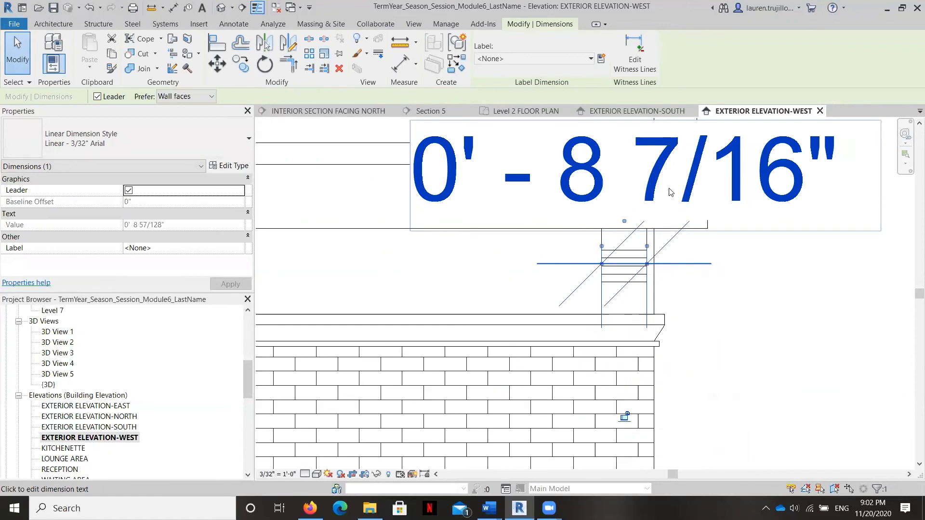
{"action": "left_click", "coordinate": [516, 271]}
{"action": "left_click", "coordinate": [598, 276]}
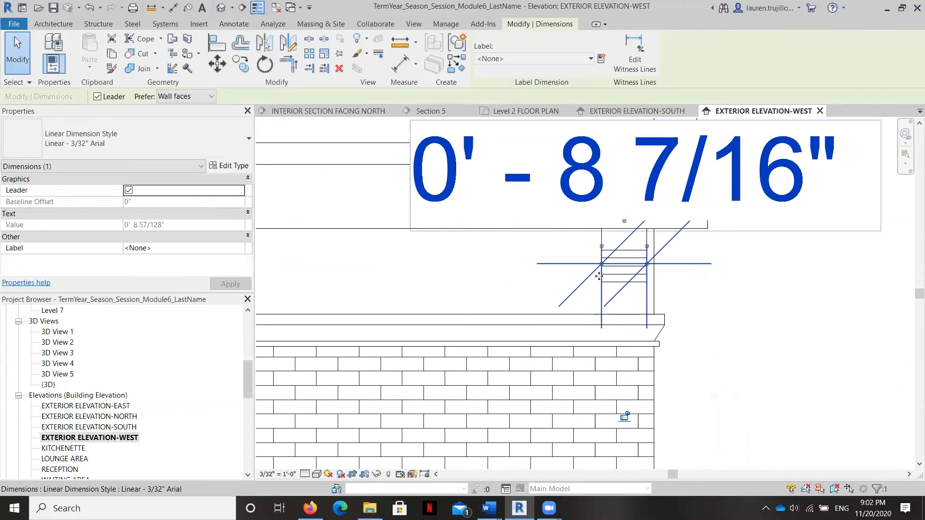
{"action": "key", "text": "Escape"}
- Narrow the corbel to about 8 3/8" wide by adjusting the side face farthest from the wall corner
{"action": "left_click", "coordinate": [628, 257]}
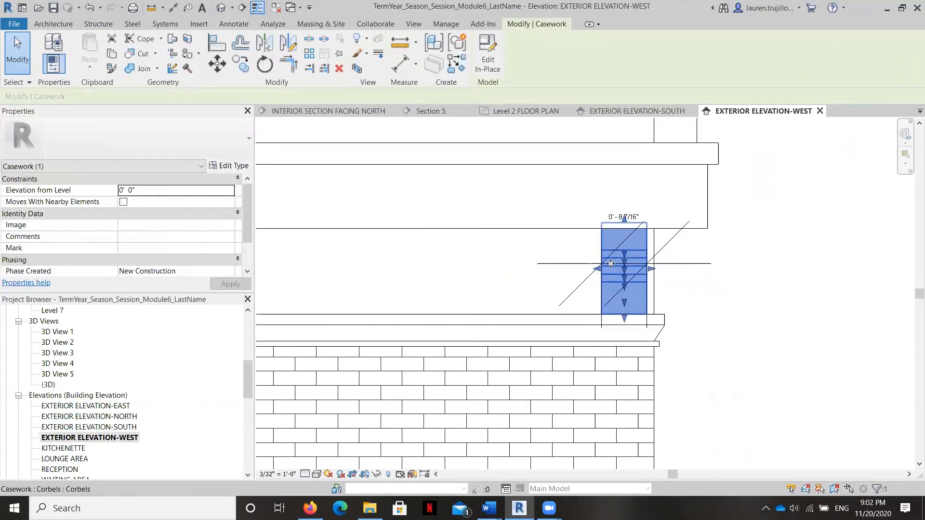
{"action": "left_click_drag", "start_coordinate": [600, 272], "coordinate": [603, 269]}
{"action": "scroll", "coordinate": [608, 263], "scroll_direction": "up", "scroll_amount": 4}
{"action": "scroll", "coordinate": [603, 265], "scroll_direction": "down", "scroll_amount": 2}
{"action": "scroll", "coordinate": [626, 197], "scroll_direction": "up", "scroll_amount": 2}
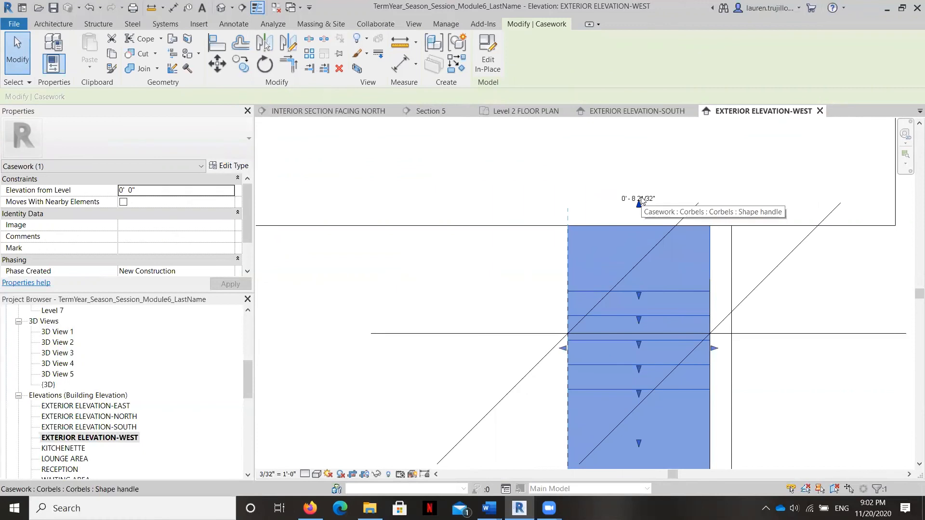
{"action": "left_click_drag", "start_coordinate": [569, 349], "coordinate": [572, 347]}
{"action": "scroll", "coordinate": [544, 346], "scroll_direction": "down", "scroll_amount": 2}
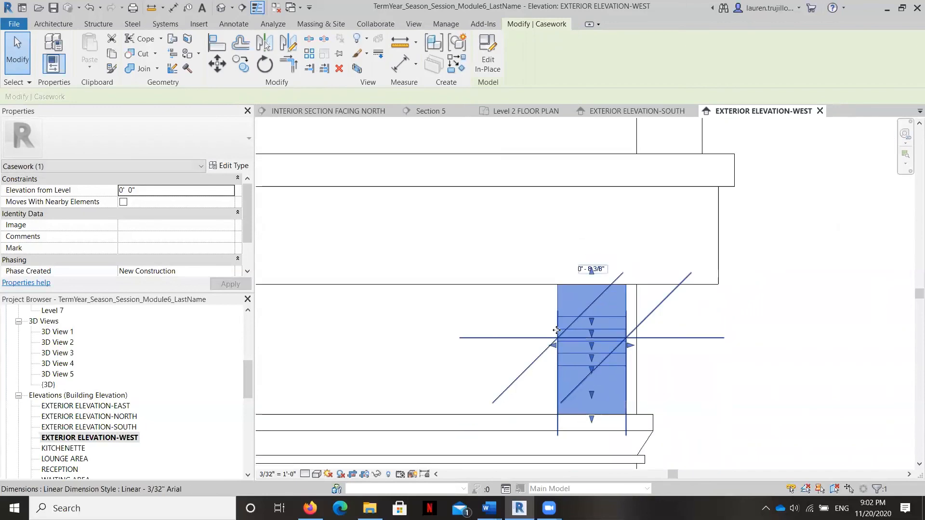
{"action": "left_click", "coordinate": [602, 272]}
{"action": "right_click", "coordinate": [590, 206]}
{"action": "left_click", "coordinate": [635, 60]}
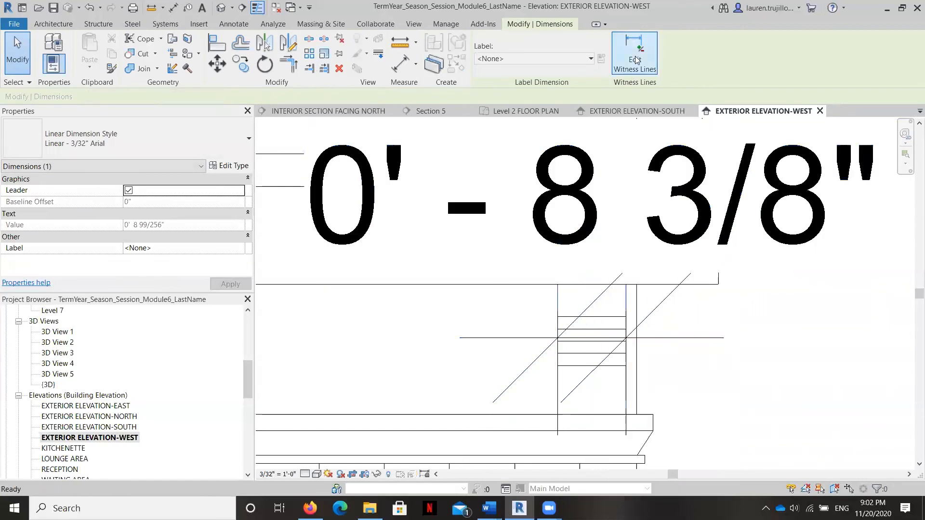
{"action": "left_click", "coordinate": [518, 296]}
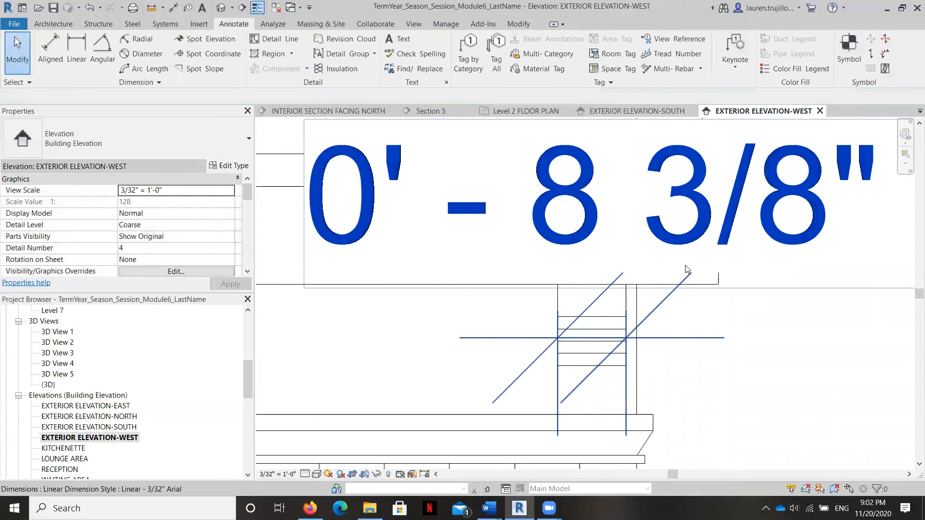
- Open the Level 4 floor plan at the building corner near the corbel
{"action": "scroll", "coordinate": [616, 298], "scroll_direction": "down", "scroll_amount": 5}
{"action": "scroll", "coordinate": [630, 309], "scroll_direction": "up", "scroll_amount": 3}
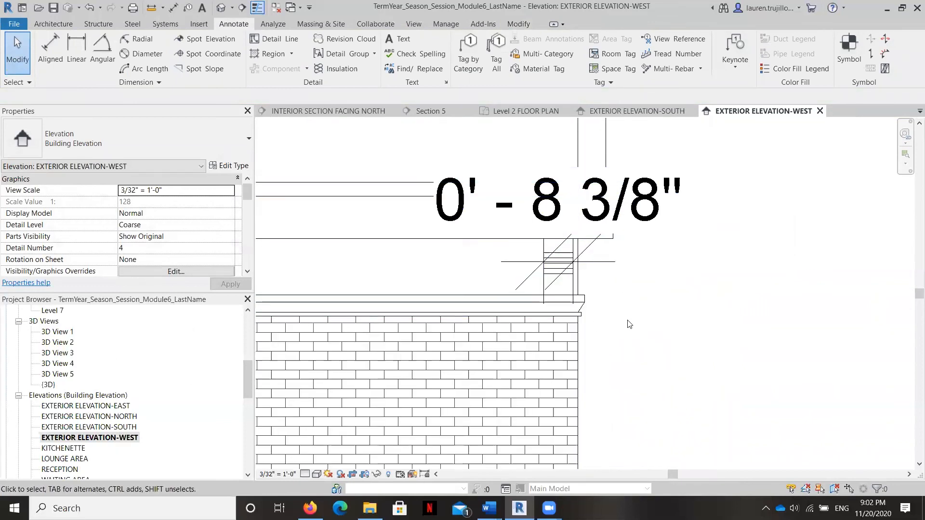
{"action": "scroll", "coordinate": [87, 381], "scroll_direction": "up", "scroll_amount": 3}
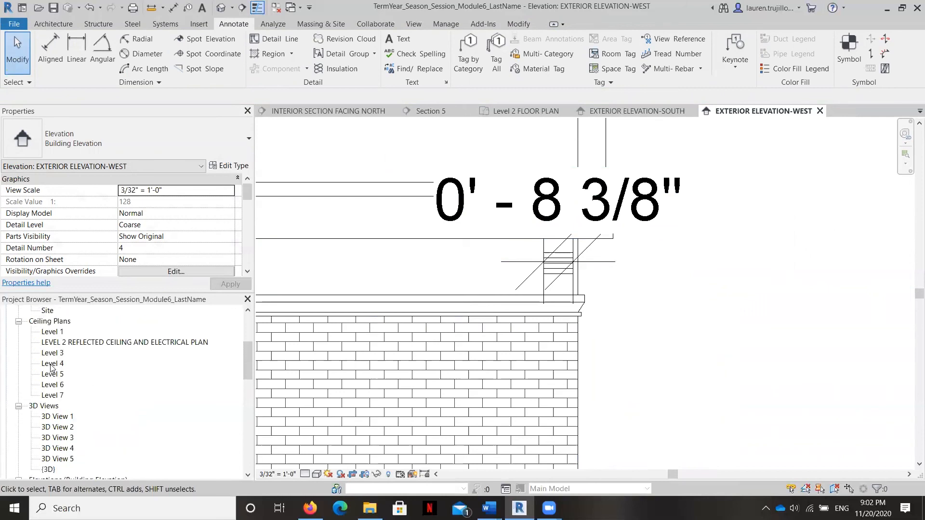
{"action": "double_click", "coordinate": [52, 364]}
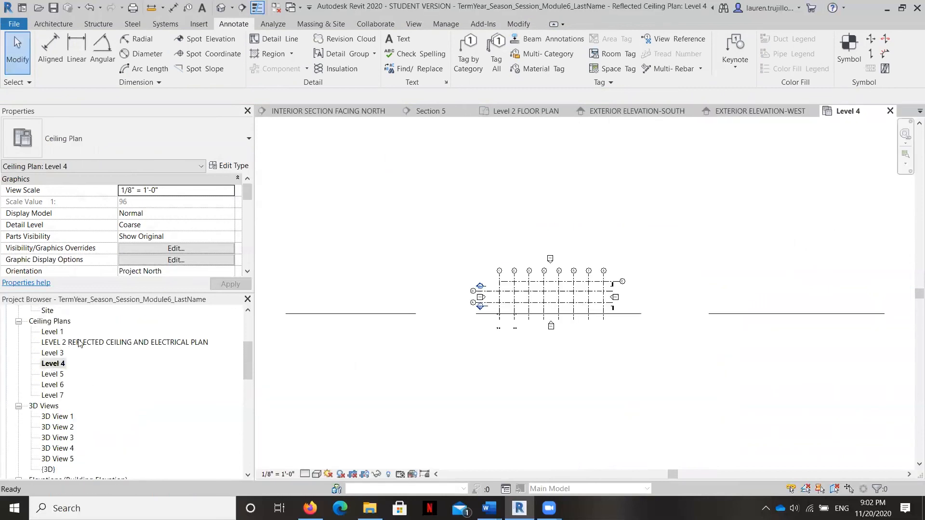
{"action": "scroll", "coordinate": [77, 357], "scroll_direction": "up", "scroll_amount": 2}
{"action": "scroll", "coordinate": [82, 361], "scroll_direction": "up", "scroll_amount": 2}
{"action": "double_click", "coordinate": [48, 384]}
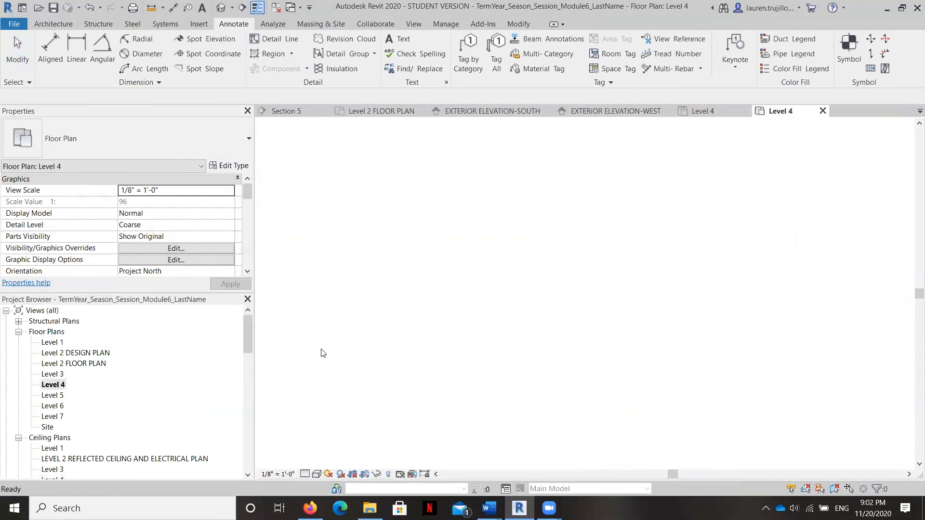
{"action": "scroll", "coordinate": [485, 336], "scroll_direction": "up", "scroll_amount": 8}
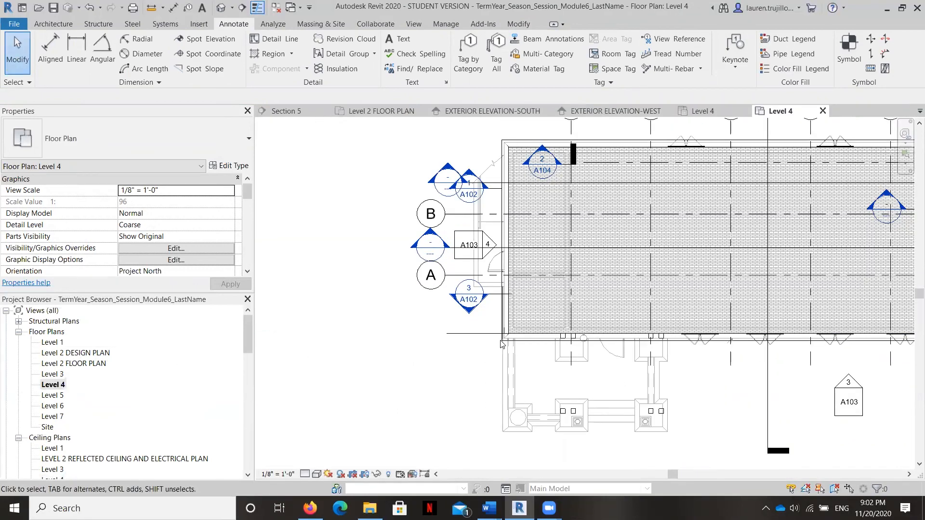
- Set the Level 4 plan to Wireframe and narrow the corbel to about 7 29/32" by moving its side face farthest from the wall corner
{"action": "left_click", "coordinate": [316, 475]}
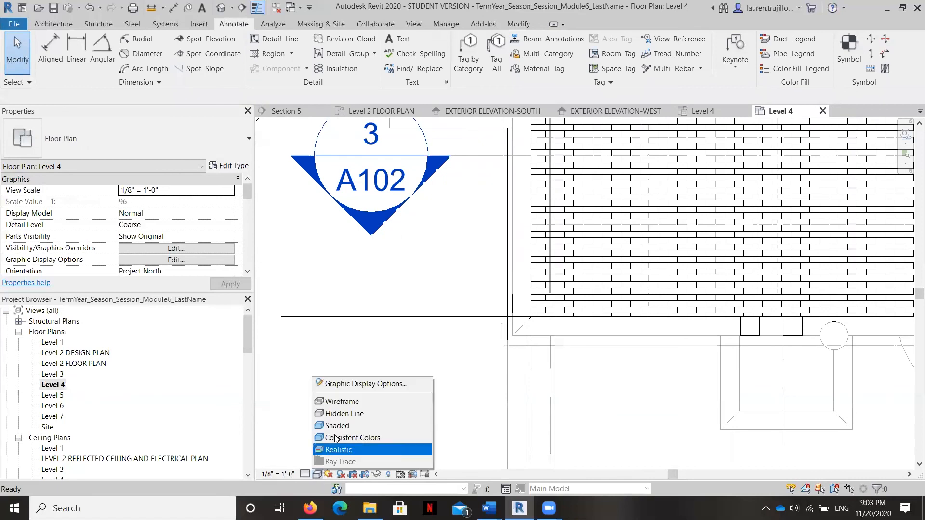
{"action": "left_click", "coordinate": [343, 402]}
{"action": "scroll", "coordinate": [521, 321], "scroll_direction": "up", "scroll_amount": 3}
{"action": "scroll", "coordinate": [521, 320], "scroll_direction": "up", "scroll_amount": 2}
{"action": "left_click", "coordinate": [489, 278]}
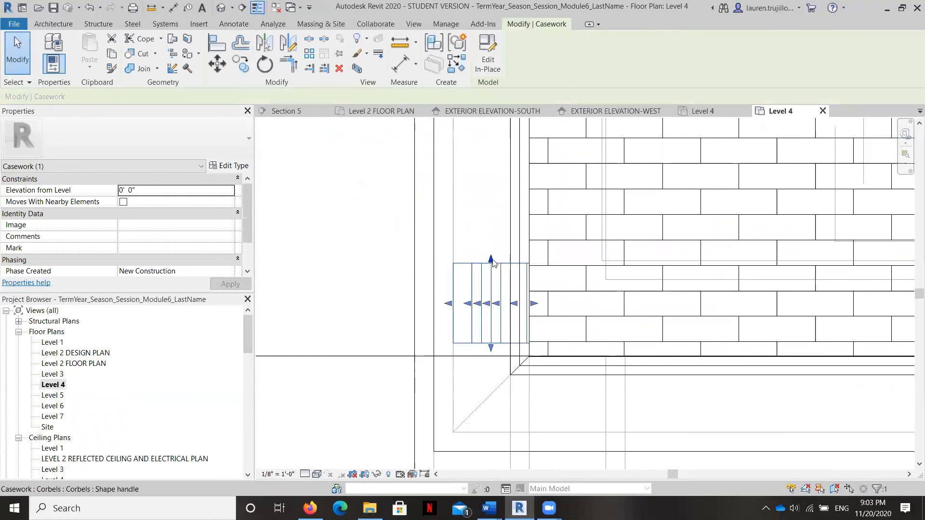
{"action": "left_click_drag", "start_coordinate": [492, 259], "coordinate": [497, 273]}
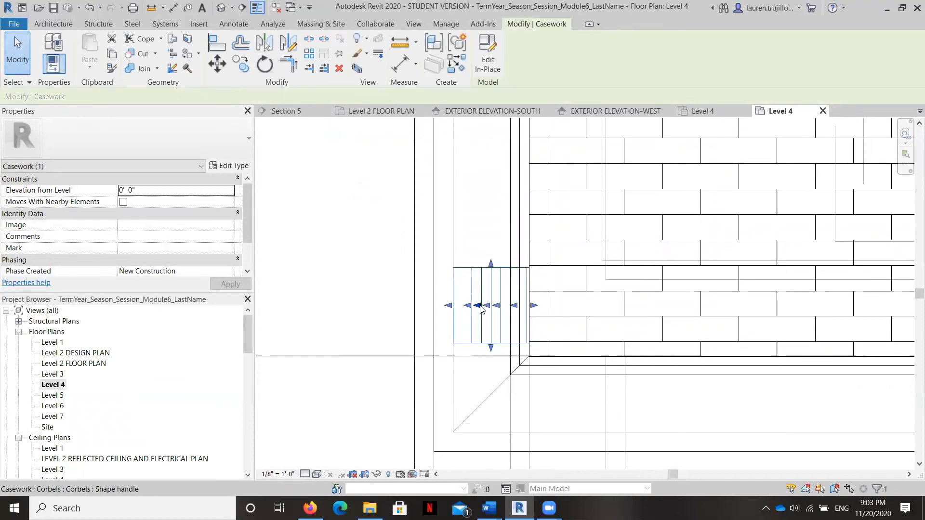
{"action": "scroll", "coordinate": [498, 275], "scroll_direction": "down", "scroll_amount": 3}
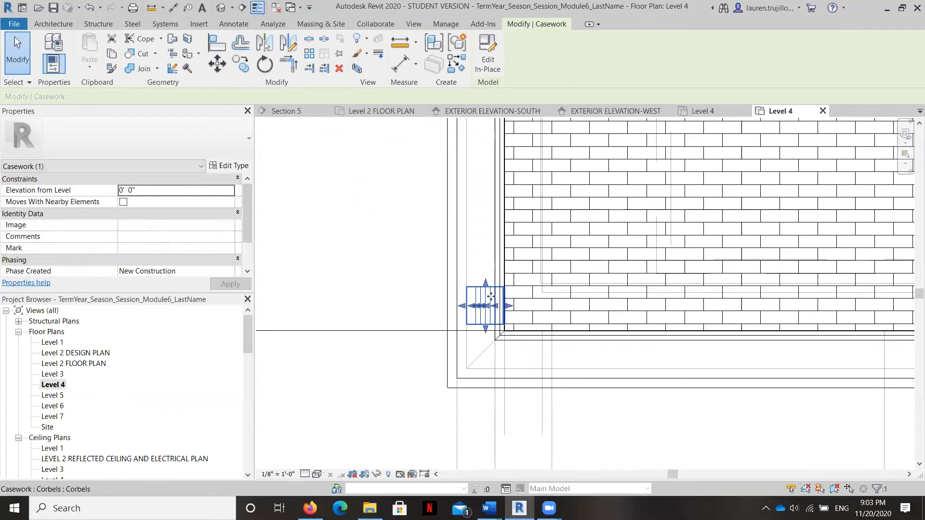
- Place an aligned dimension across the corbel's width in the Level 4 plan
{"action": "scroll", "coordinate": [501, 278], "scroll_direction": "up", "scroll_amount": 2}
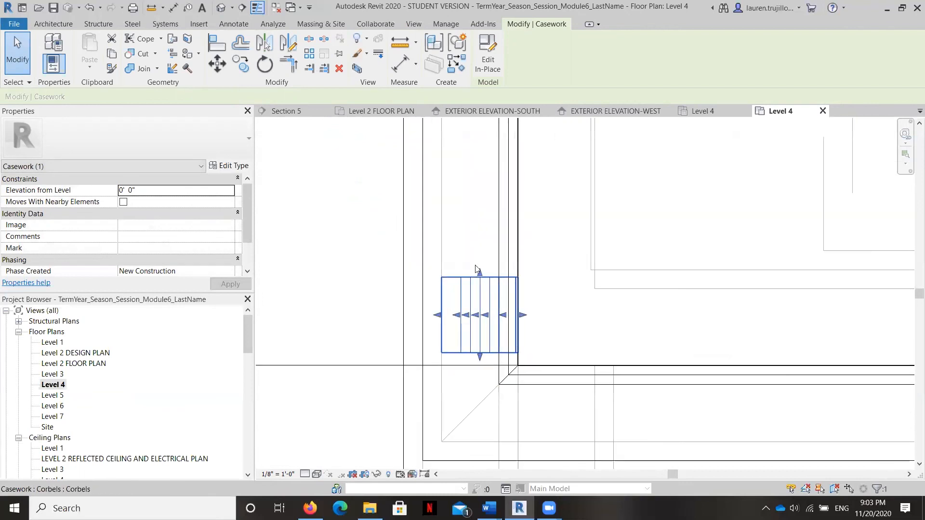
{"action": "left_click", "coordinate": [233, 24]}
{"action": "left_click", "coordinate": [49, 51]}
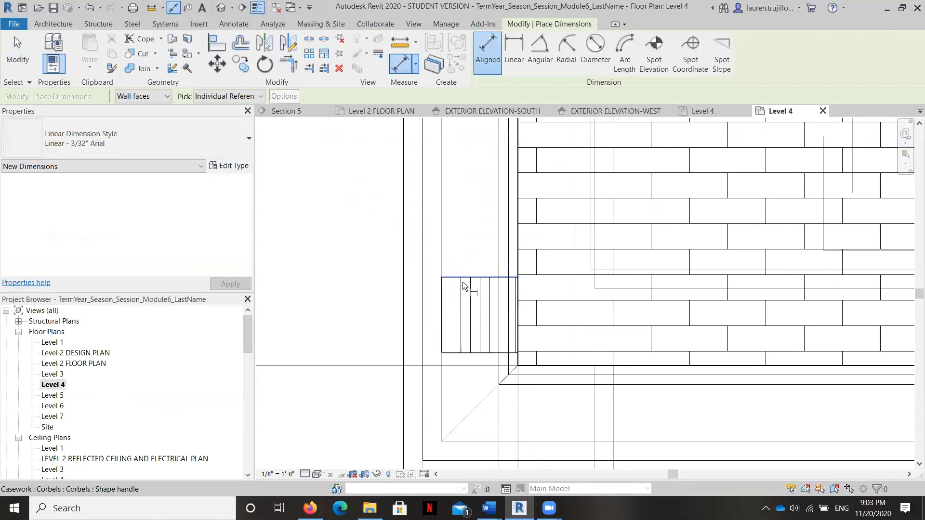
{"action": "left_click", "coordinate": [457, 351]}
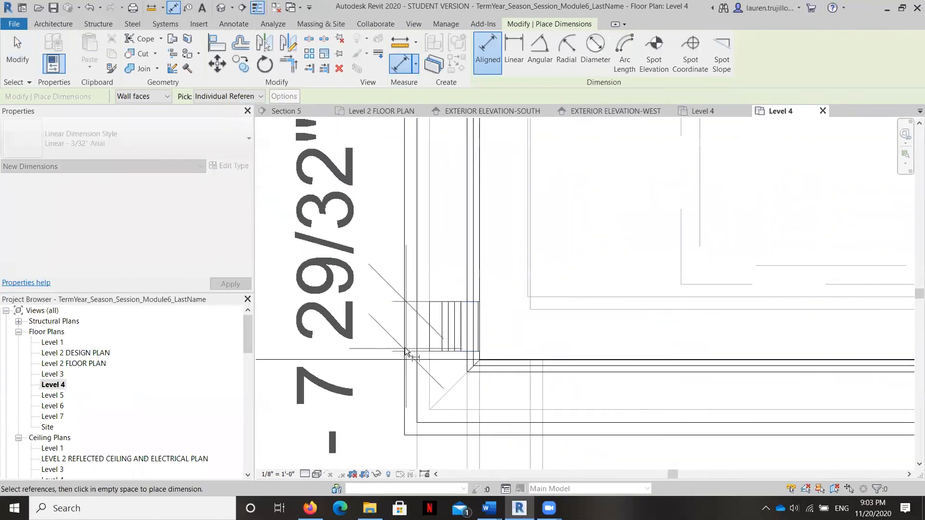
{"action": "scroll", "coordinate": [406, 352], "scroll_direction": "down", "scroll_amount": 2}
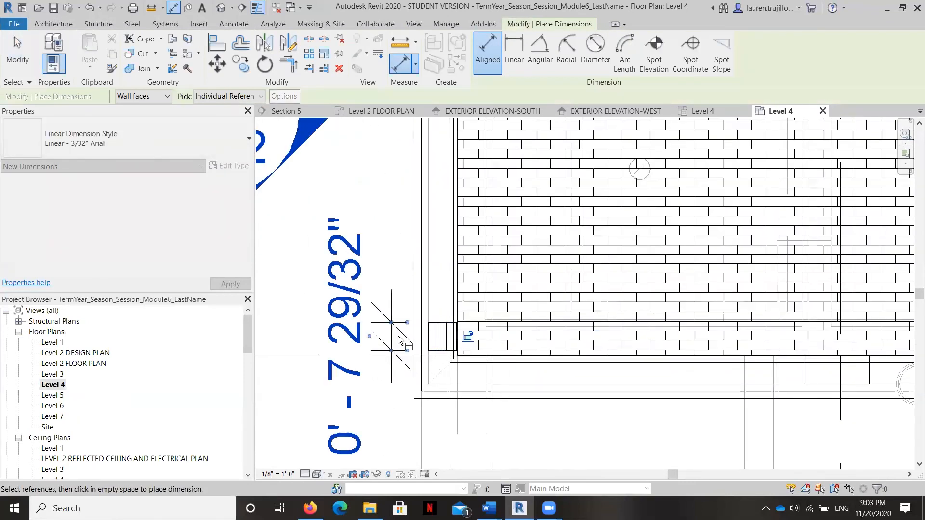
{"action": "left_click", "coordinate": [435, 329]}
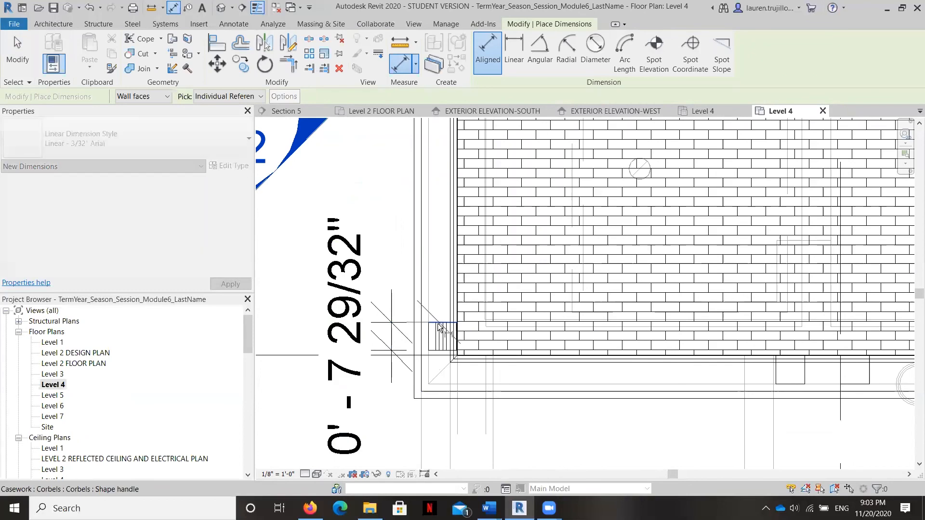
{"action": "key", "text": "Escape"}
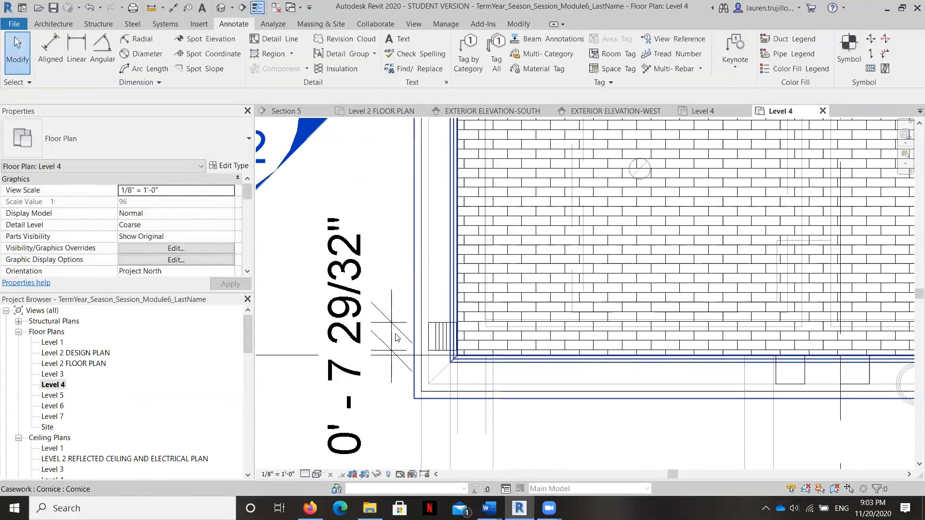
{"action": "right_click", "coordinate": [359, 338]}
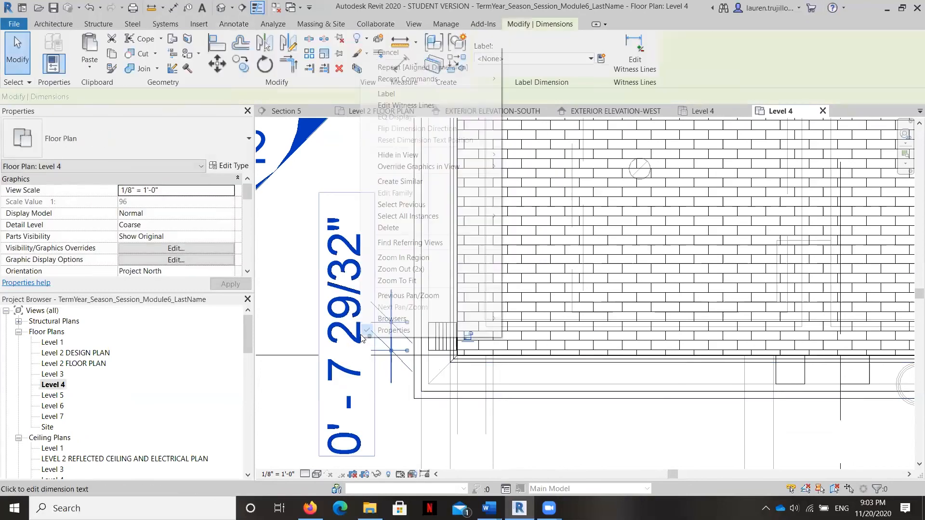
{"action": "left_click", "coordinate": [348, 345]}
{"action": "left_click", "coordinate": [360, 327]}
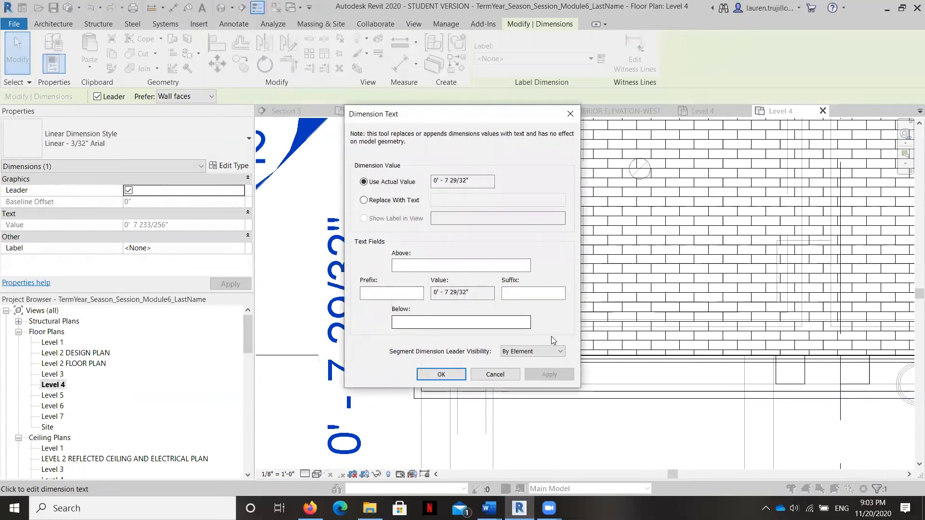
{"action": "left_click", "coordinate": [484, 376]}
{"action": "key", "text": "Escape"}
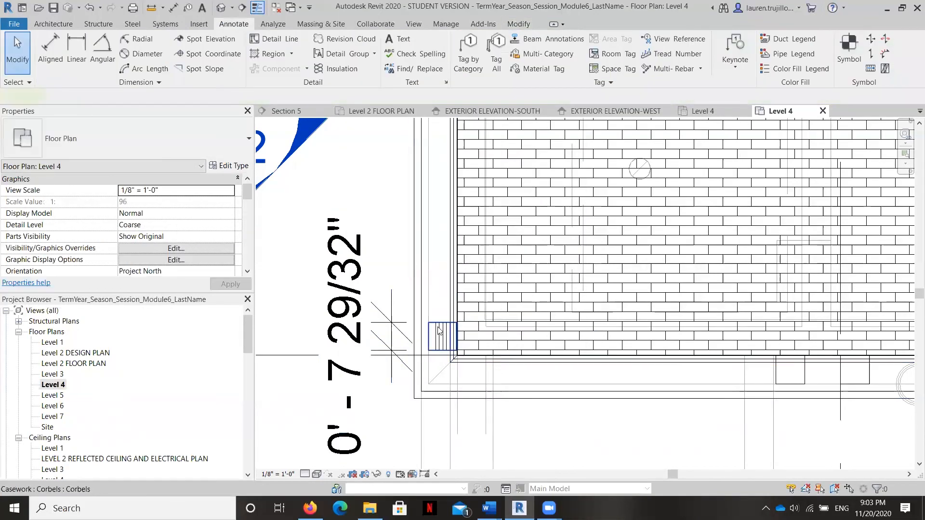
- Widen the corbel to about 8 21/32" by moving its side face farthest from the wall corner
{"action": "left_click", "coordinate": [417, 335]}
{"action": "scroll", "coordinate": [418, 336], "scroll_direction": "up", "scroll_amount": 3}
{"action": "left_click_drag", "start_coordinate": [456, 309], "coordinate": [456, 314]}
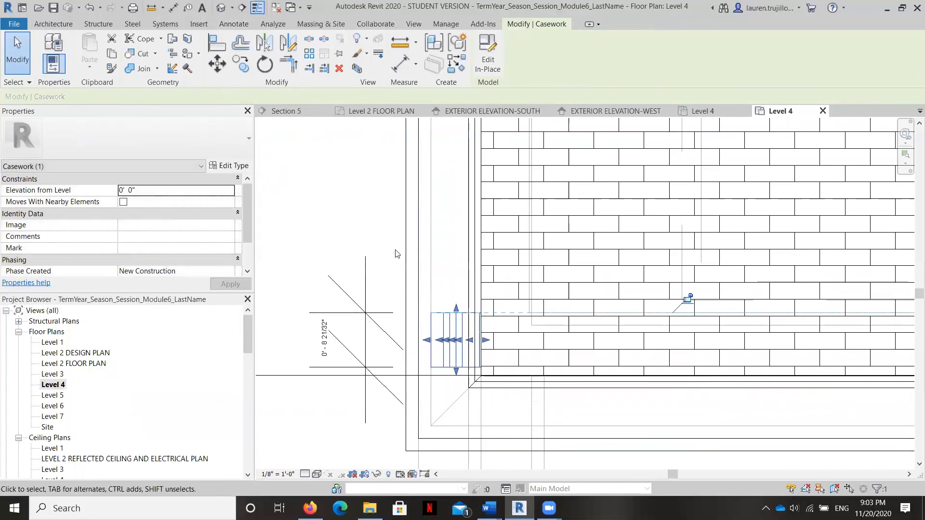
{"action": "left_click", "coordinate": [371, 247]}
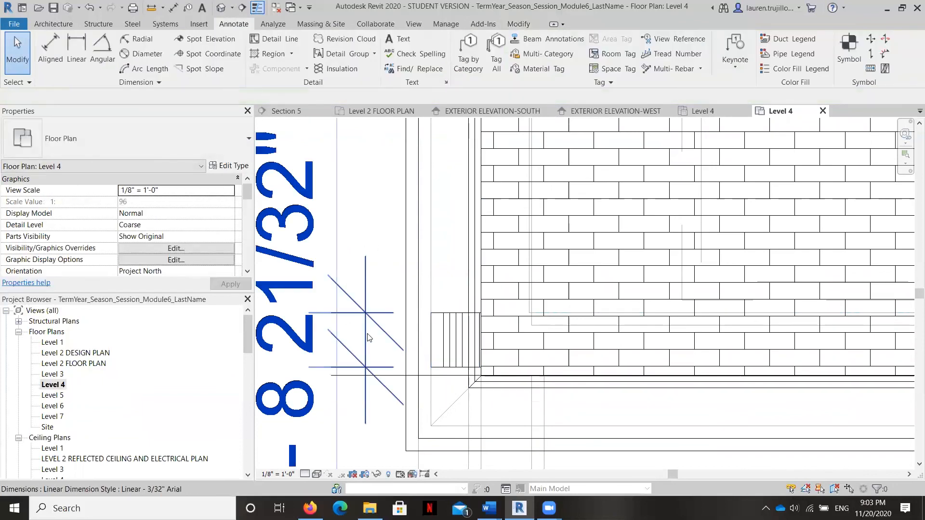
- Delete the width dimension beside the corbel
{"action": "left_click", "coordinate": [368, 335]}
{"action": "key", "text": "Escape"}
{"action": "scroll", "coordinate": [424, 347], "scroll_direction": "down", "scroll_amount": 3}
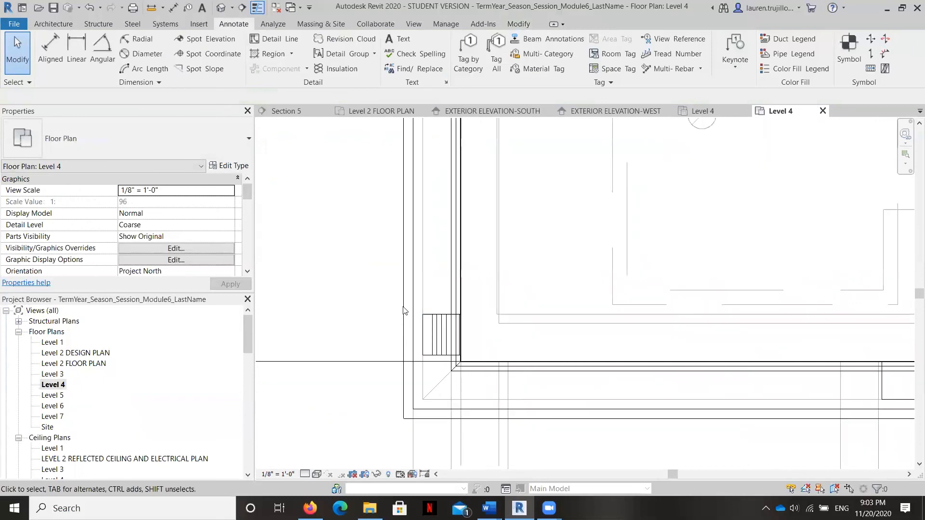
{"action": "scroll", "coordinate": [424, 347], "scroll_direction": "down", "scroll_amount": 3}
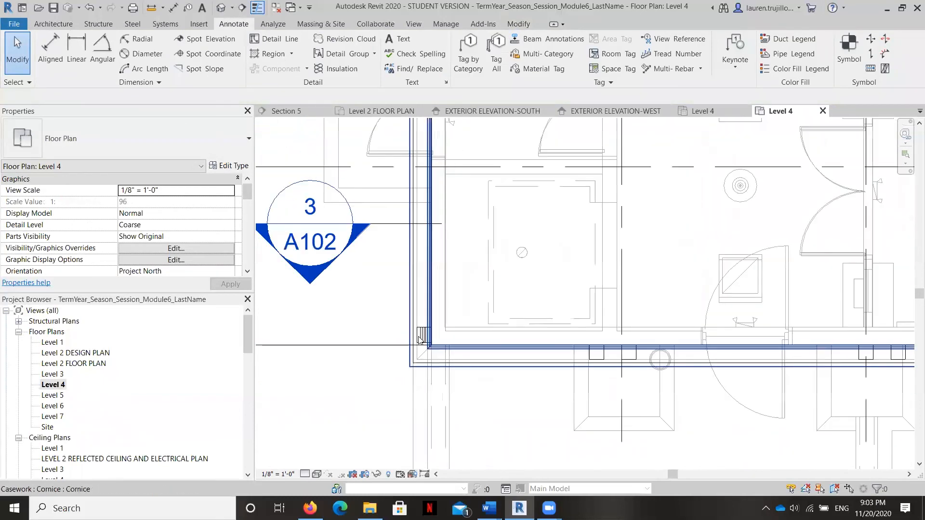
- Mirror a copy of the corbel onto the adjoining wall, using the cornice's diagonal corner line as the axis
{"action": "middle_click_drag", "start_coordinate": [430, 218], "coordinate": [422, 277]}
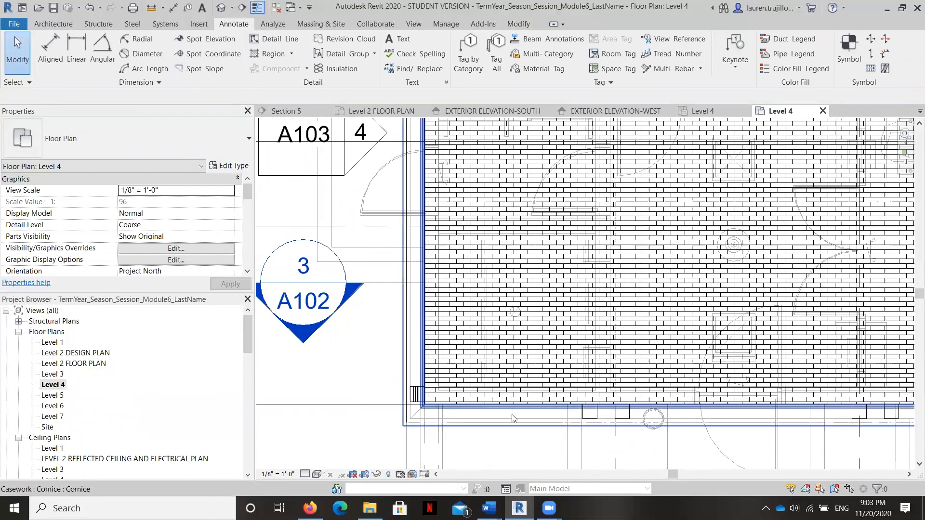
{"action": "scroll", "coordinate": [426, 408], "scroll_direction": "up", "scroll_amount": 2}
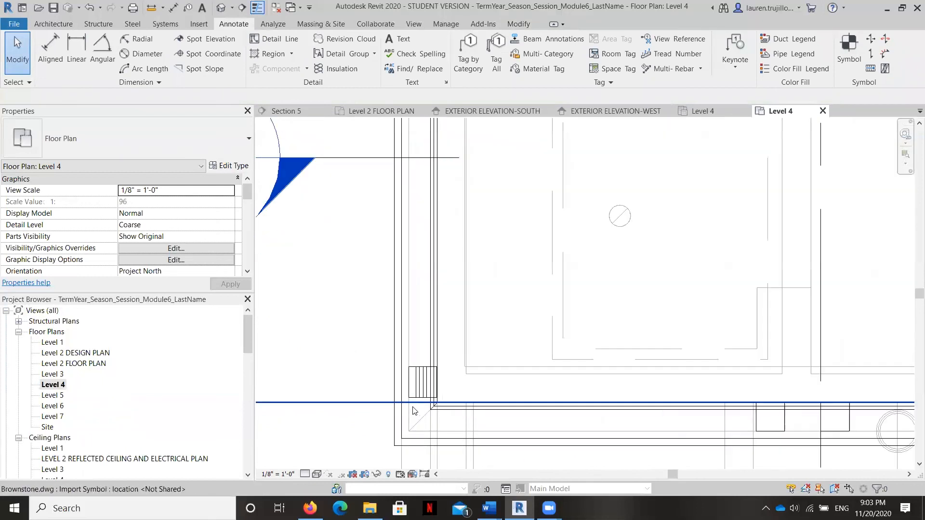
{"action": "left_click", "coordinate": [417, 392]}
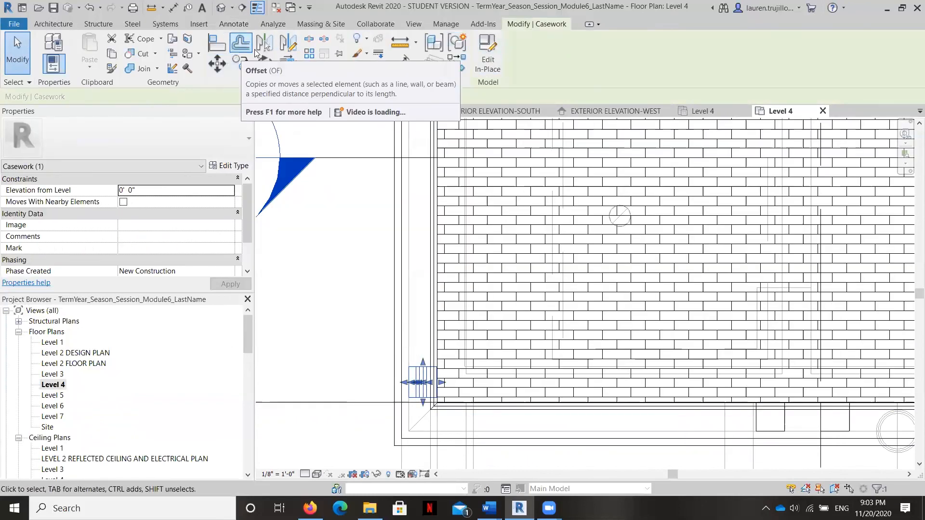
{"action": "left_click", "coordinate": [264, 42]}
{"action": "scroll", "coordinate": [436, 410], "scroll_direction": "up", "scroll_amount": 4}
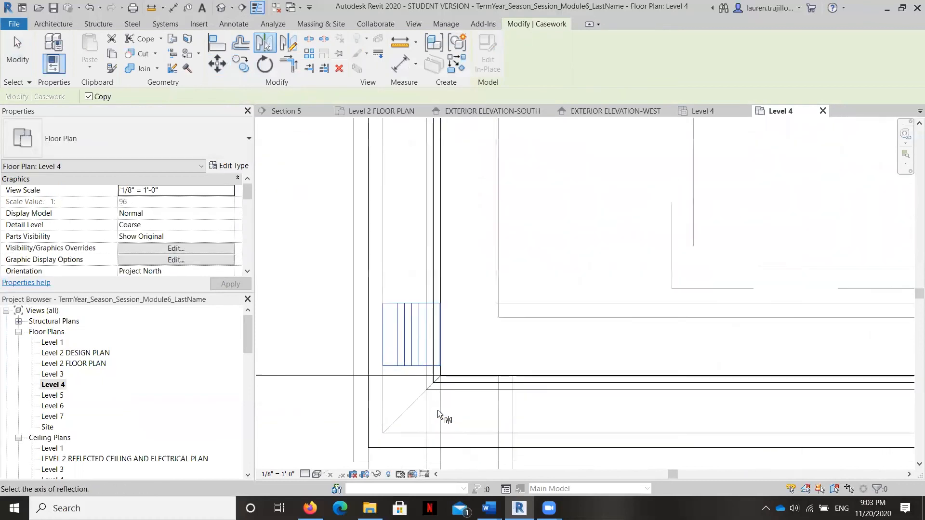
{"action": "left_click", "coordinate": [394, 400]}
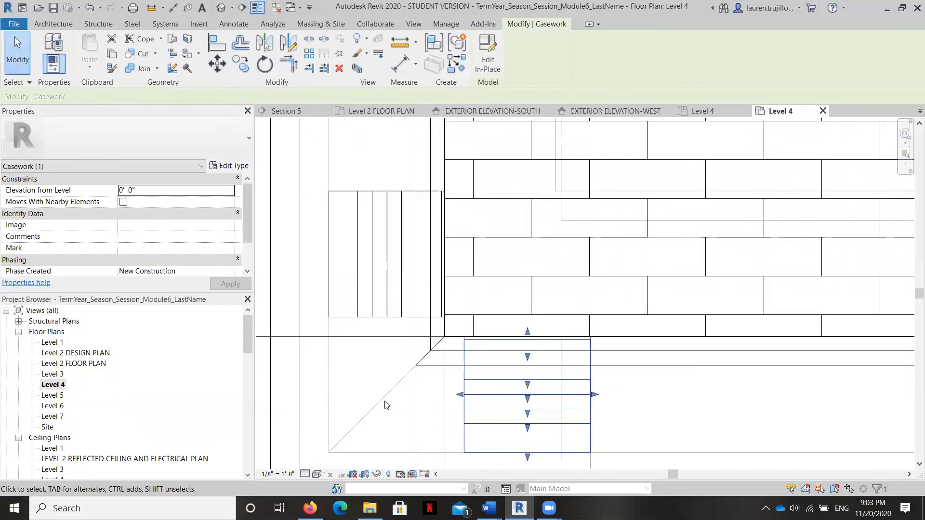
{"action": "scroll", "coordinate": [383, 357], "scroll_direction": "down", "scroll_amount": 2}
{"action": "scroll", "coordinate": [338, 209], "scroll_direction": "down", "scroll_amount": 2}
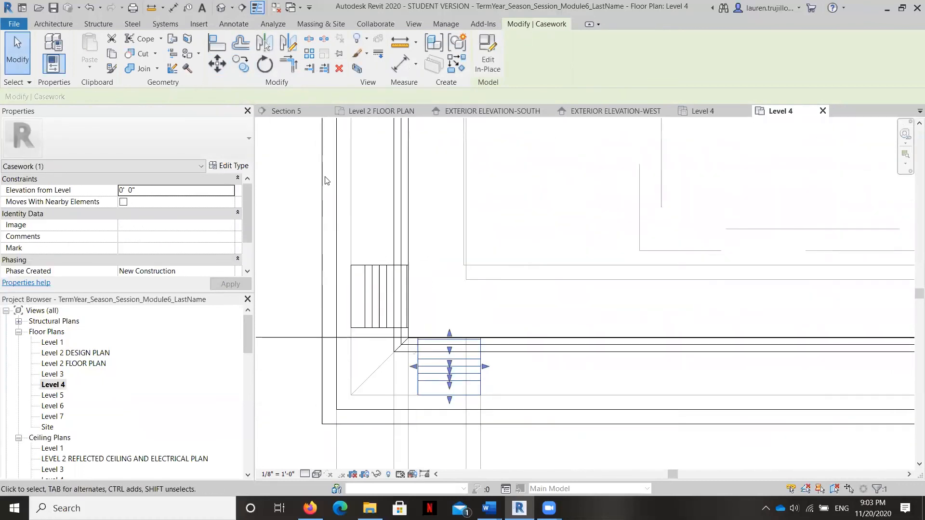
- Open the EXTERIOR ELEVATION-SOUTH view at the mirrored corbel near the building corner
{"action": "scroll", "coordinate": [336, 133], "scroll_direction": "down", "scroll_amount": 1}
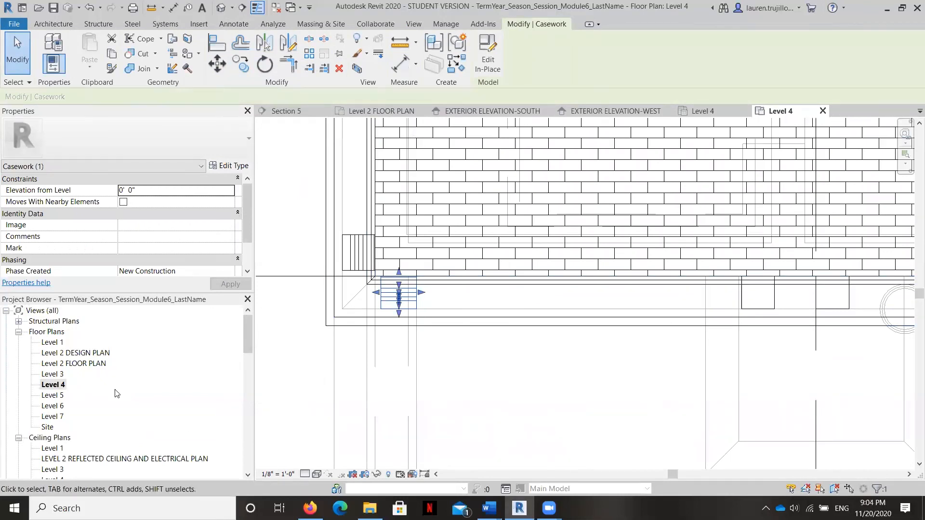
{"action": "scroll", "coordinate": [102, 357], "scroll_direction": "down", "scroll_amount": 2}
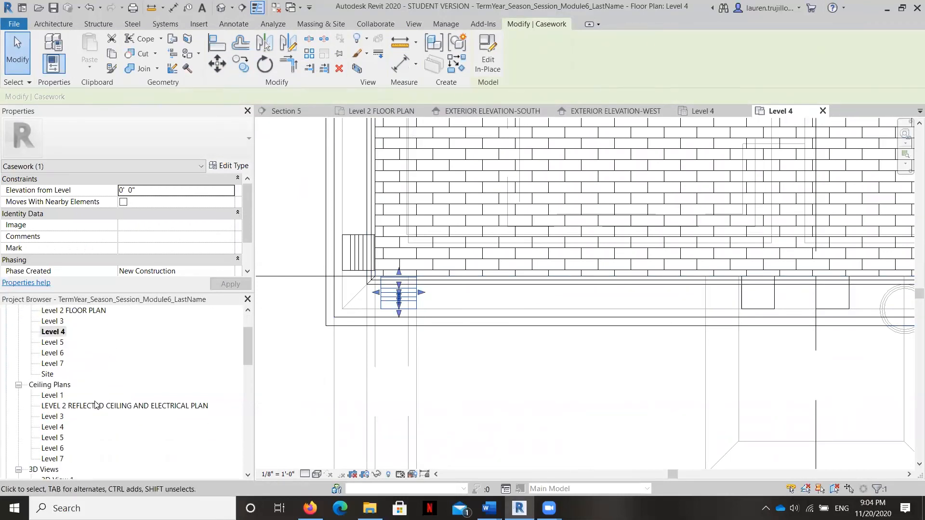
{"action": "scroll", "coordinate": [91, 412], "scroll_direction": "down", "scroll_amount": 6}
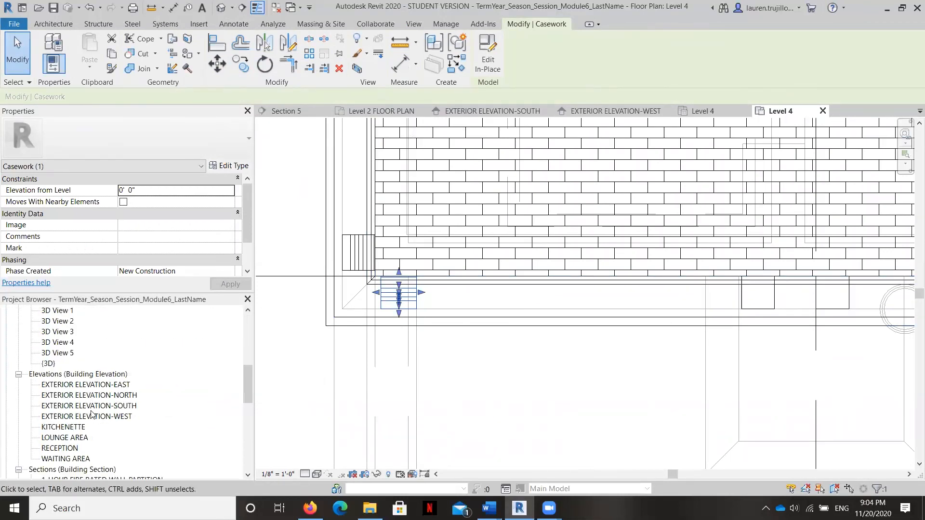
{"action": "left_click", "coordinate": [93, 408]}
{"action": "double_click", "coordinate": [93, 409]}
{"action": "scroll", "coordinate": [472, 236], "scroll_direction": "up", "scroll_amount": 3}
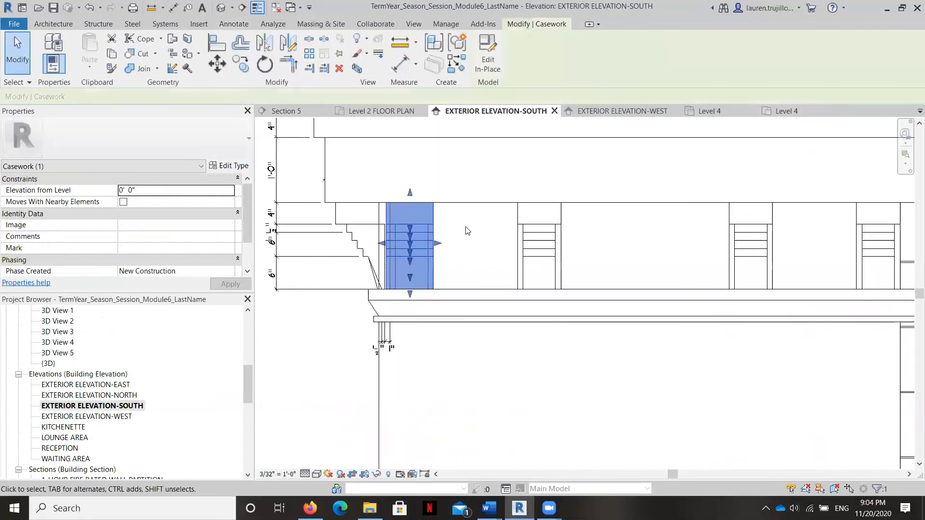
{"action": "scroll", "coordinate": [384, 243], "scroll_direction": "up", "scroll_amount": 2}
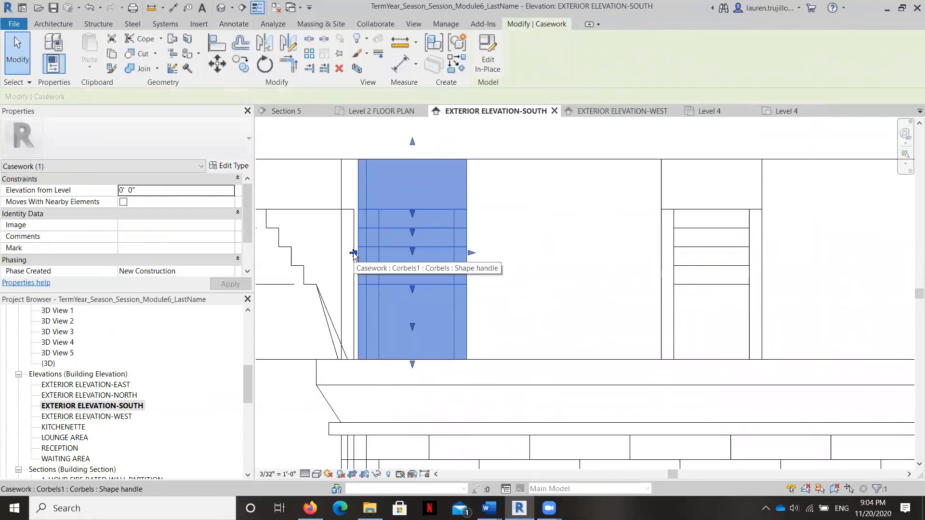
- Pull in the mirrored corbel's side face nearest the building corner and nudge the corbel onto its drawn outline
{"action": "left_click_drag", "start_coordinate": [361, 255], "coordinate": [379, 252]}
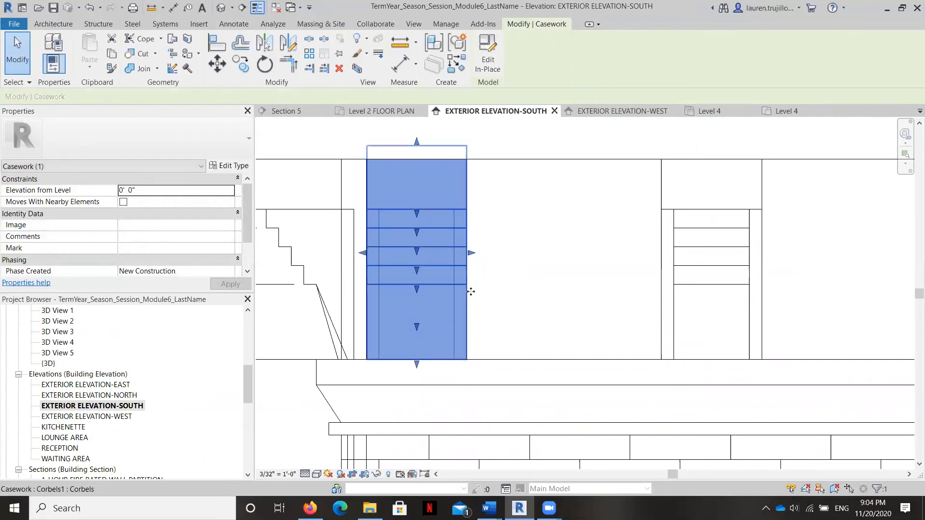
{"action": "key", "text": "Left"}
{"action": "scroll", "coordinate": [457, 262], "scroll_direction": "up", "scroll_amount": 1}
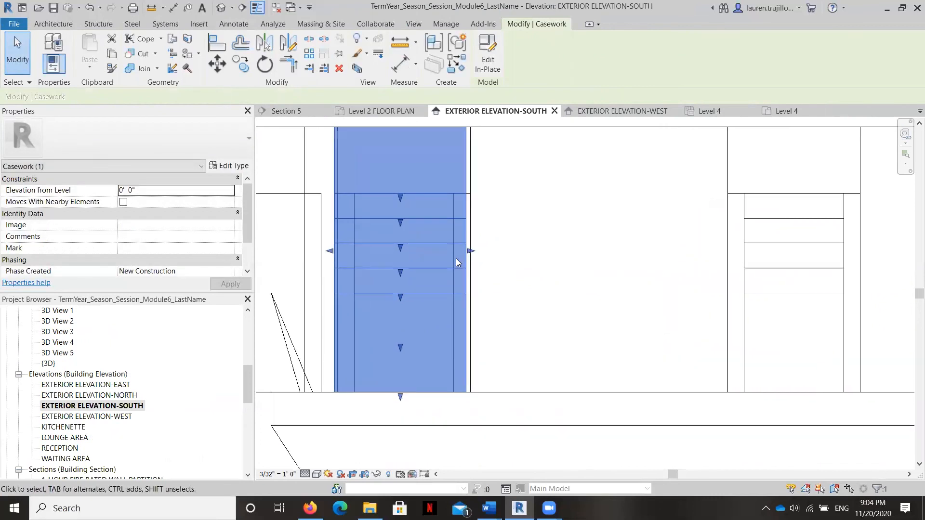
{"action": "key", "text": "Right"}
{"action": "key", "text": "Right"}
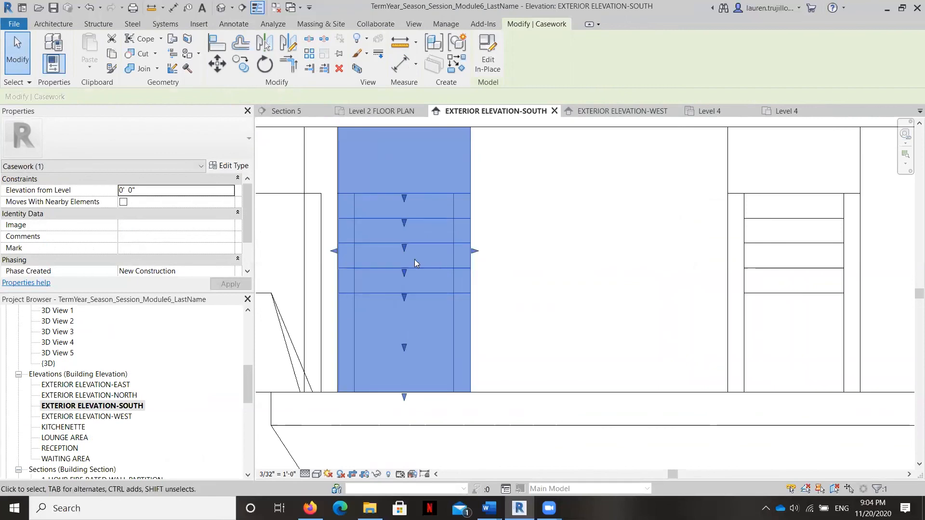
- Align the mirrored corbel's side face nearest the building corner with the adjacent line of the drawn outline
{"action": "left_click", "coordinate": [217, 42]}
{"action": "scroll", "coordinate": [333, 218], "scroll_direction": "up", "scroll_amount": 3}
{"action": "scroll", "coordinate": [342, 280], "scroll_direction": "up", "scroll_amount": 1}
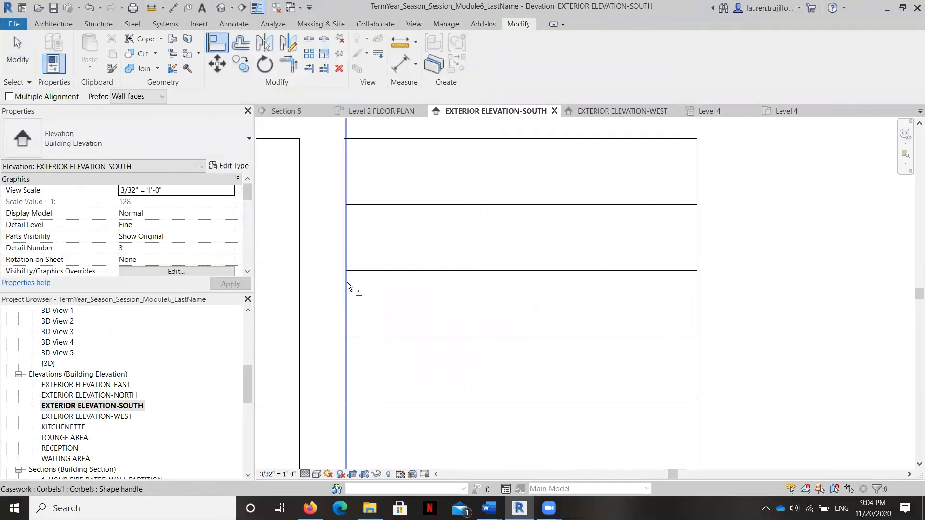
{"action": "left_click", "coordinate": [346, 287]}
{"action": "left_click", "coordinate": [344, 287]}
{"action": "scroll", "coordinate": [473, 308], "scroll_direction": "down", "scroll_amount": 2}
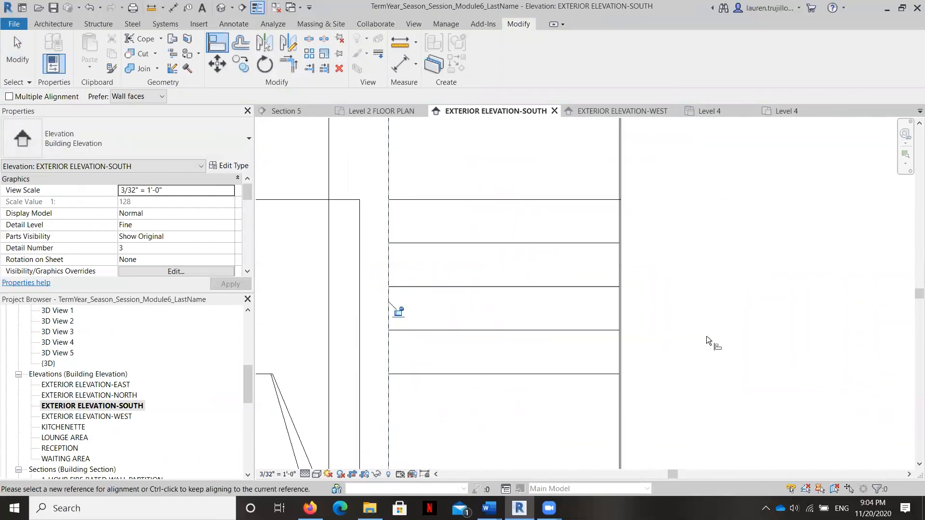
- Align the mirrored corbel's side face farthest from the building corner with the adjacent line of the drawn outline
{"action": "scroll", "coordinate": [622, 314], "scroll_direction": "up", "scroll_amount": 3}
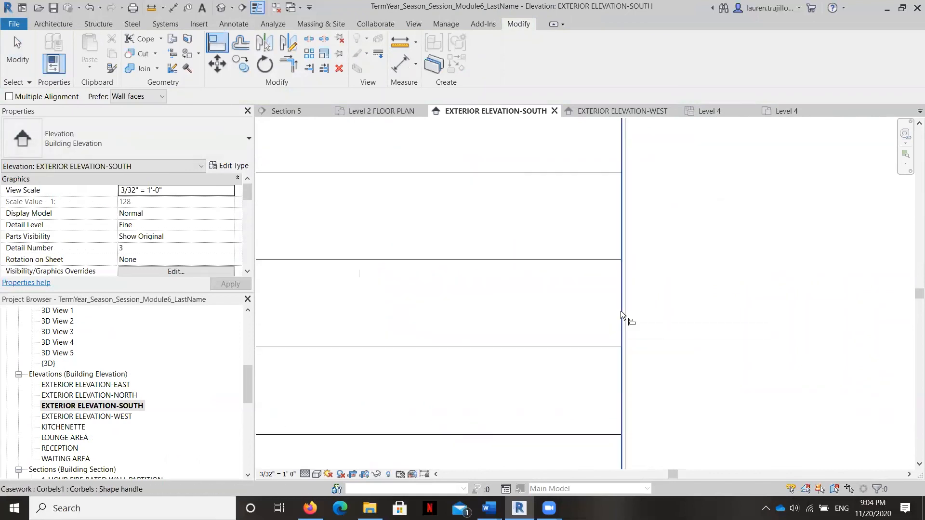
{"action": "left_click", "coordinate": [625, 314]}
{"action": "left_click", "coordinate": [621, 325]}
{"action": "scroll", "coordinate": [488, 303], "scroll_direction": "down", "scroll_amount": 3}
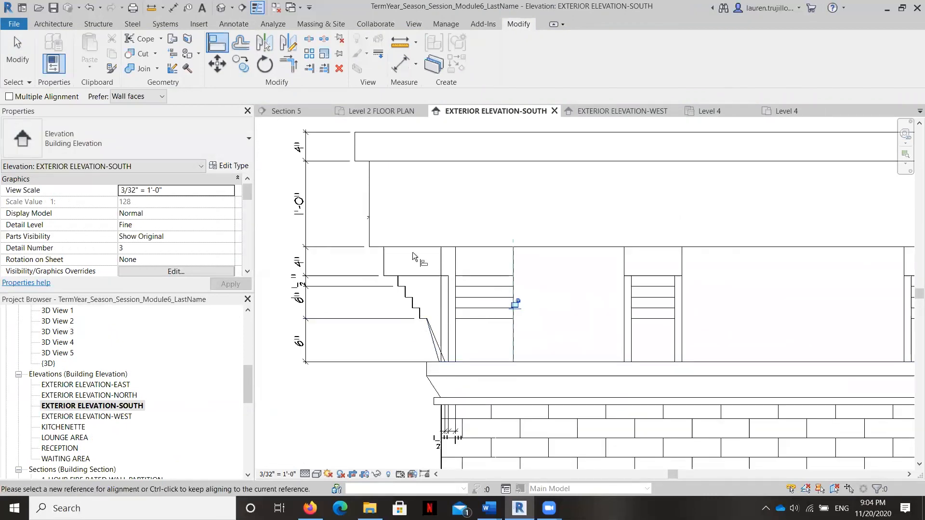
- Copy the corner corbel onto the second drawn corbel outline from its bottom corner point, with Multiple on and Constrain off
{"action": "key", "text": "Escape"}
{"action": "scroll", "coordinate": [455, 274], "scroll_direction": "down", "scroll_amount": 2}
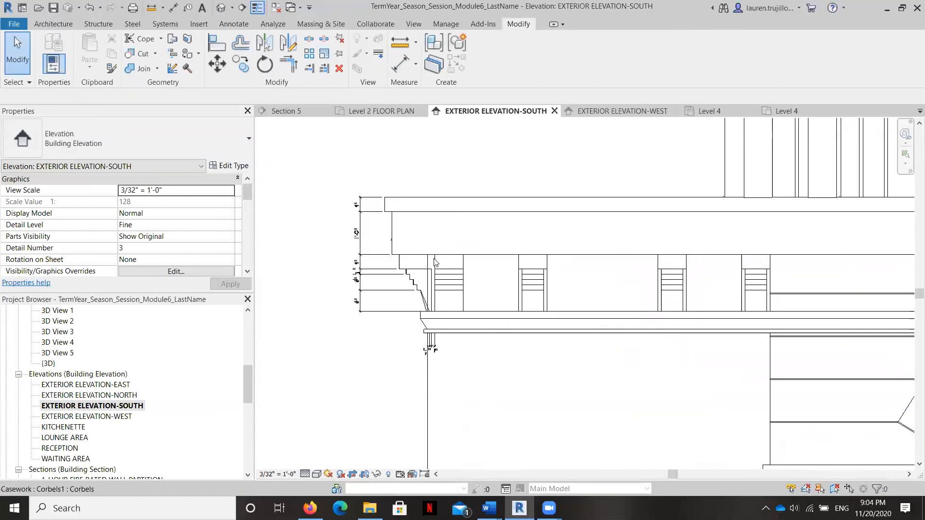
{"action": "left_click", "coordinate": [460, 278]}
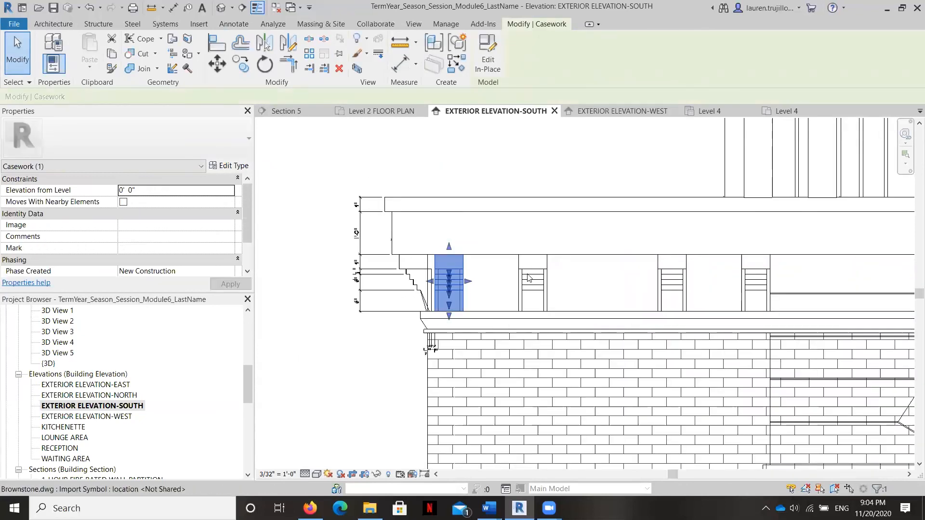
{"action": "left_click", "coordinate": [242, 64]}
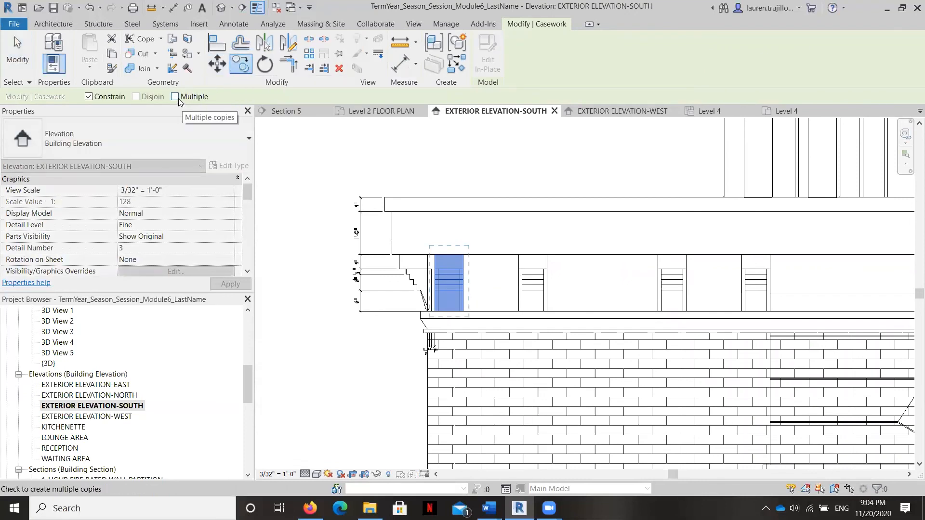
{"action": "left_click", "coordinate": [89, 97]}
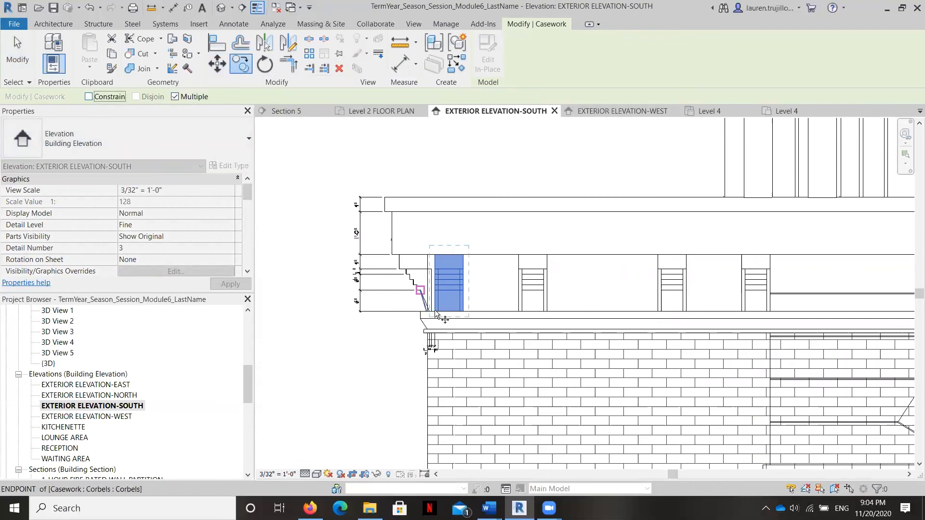
{"action": "scroll", "coordinate": [447, 311], "scroll_direction": "up", "scroll_amount": 4}
{"action": "left_click", "coordinate": [402, 309]}
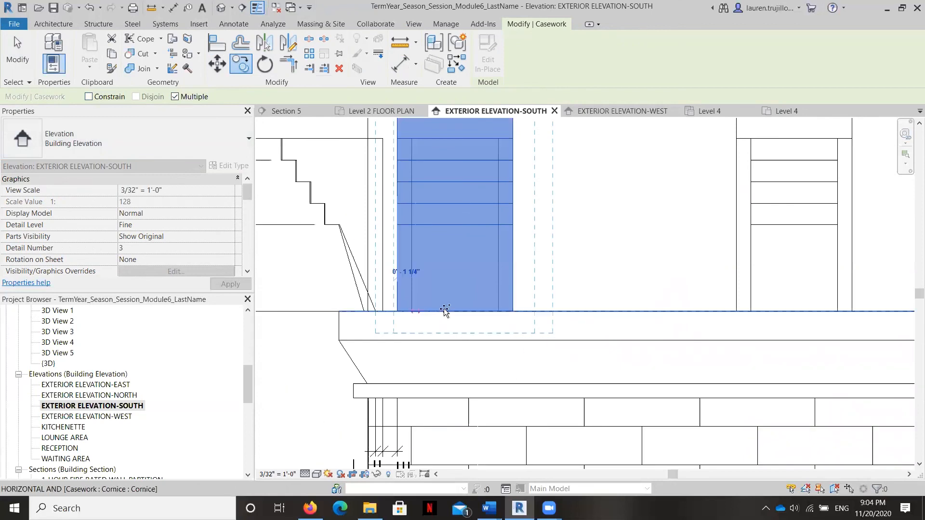
{"action": "left_click", "coordinate": [736, 312]}
- Place two more corbel copies on the third and fourth drawn outlines, up to the edge of the arched entrance bay
{"action": "scroll", "coordinate": [566, 301], "scroll_direction": "down", "scroll_amount": 2}
{"action": "scroll", "coordinate": [468, 260], "scroll_direction": "down", "scroll_amount": 3}
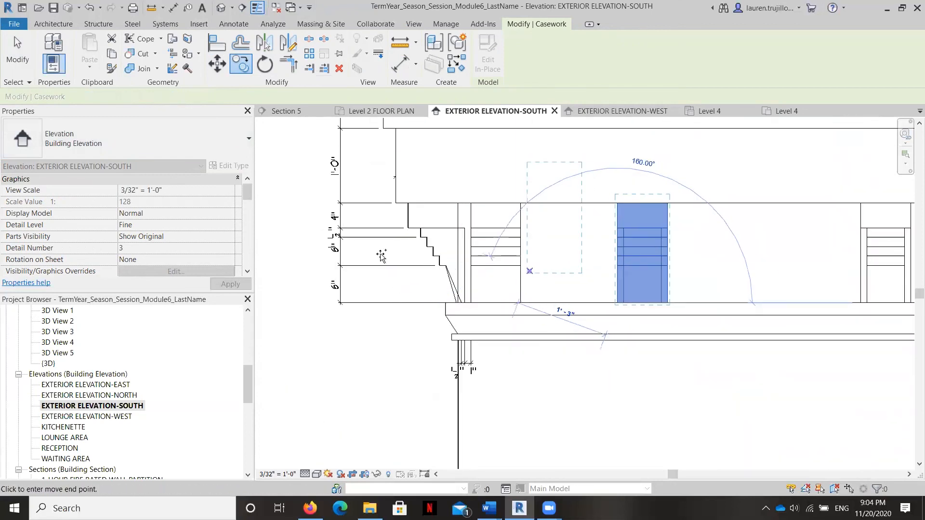
{"action": "scroll", "coordinate": [568, 283], "scroll_direction": "up", "scroll_amount": 5}
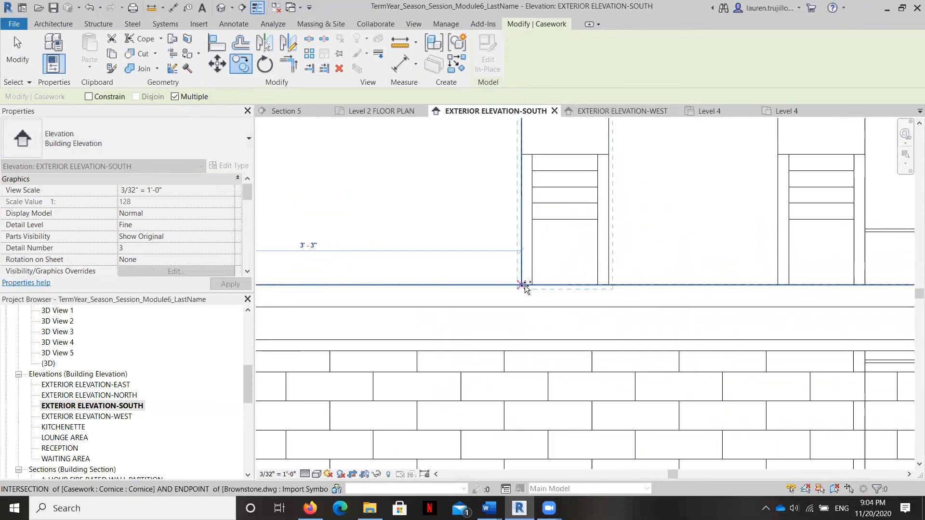
{"action": "left_click", "coordinate": [525, 288]}
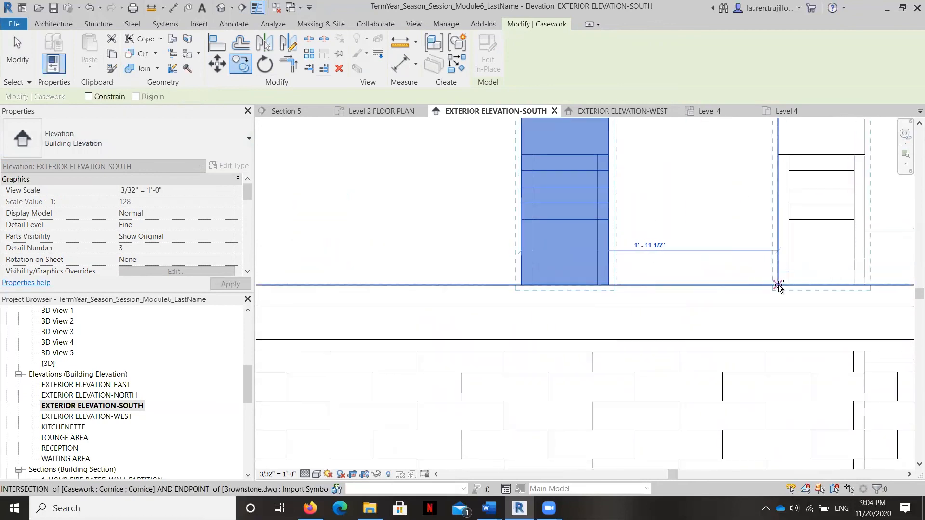
{"action": "scroll", "coordinate": [592, 289], "scroll_direction": "down", "scroll_amount": 6}
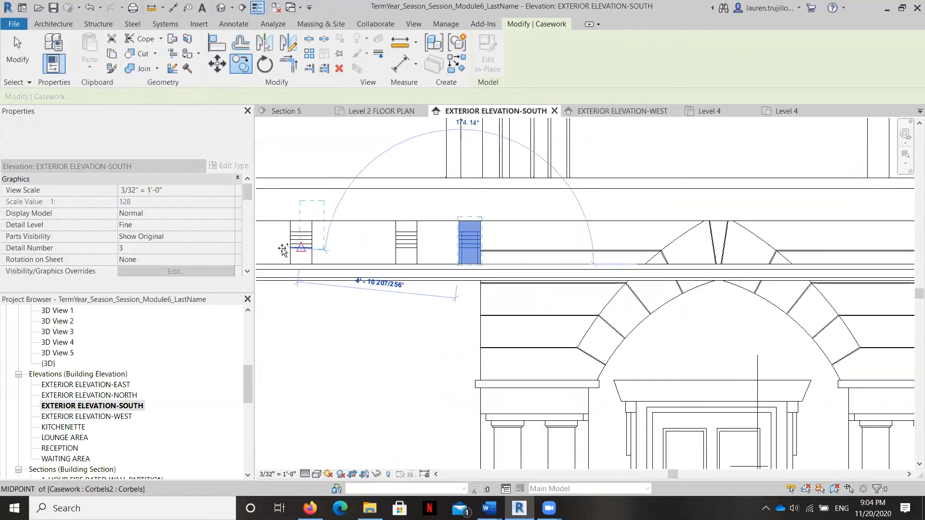
- Place another corbel copy on the drawn outline just beyond the entrance arch
{"action": "scroll", "coordinate": [561, 279], "scroll_direction": "up", "scroll_amount": 8}
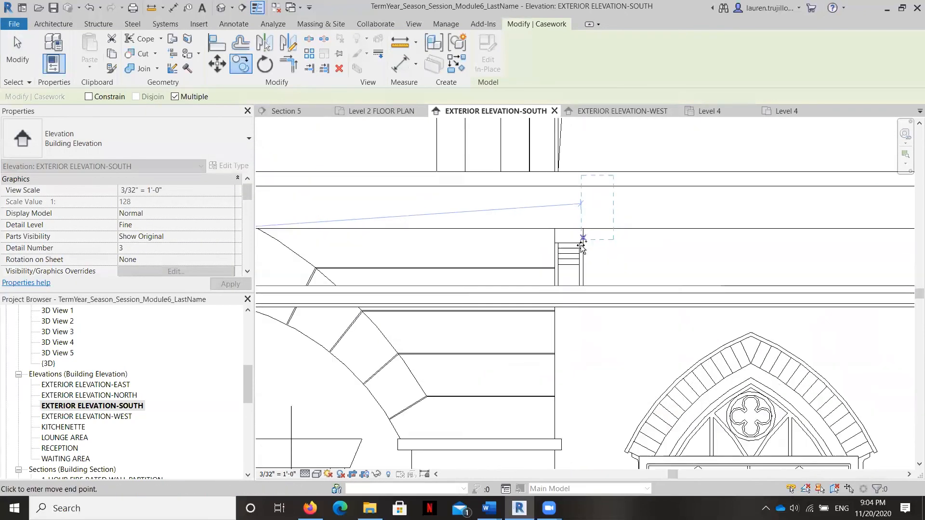
{"action": "scroll", "coordinate": [549, 294], "scroll_direction": "up", "scroll_amount": 4}
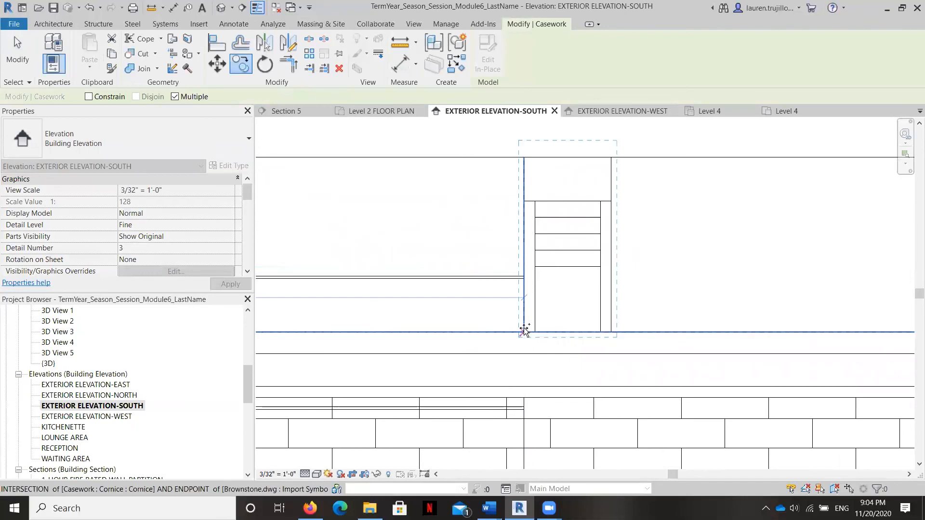
{"action": "scroll", "coordinate": [433, 308], "scroll_direction": "down", "scroll_amount": 3}
- Place the last corbel copy on the drawn outline at the far building corner and end the copying
{"action": "scroll", "coordinate": [375, 272], "scroll_direction": "down", "scroll_amount": 8}
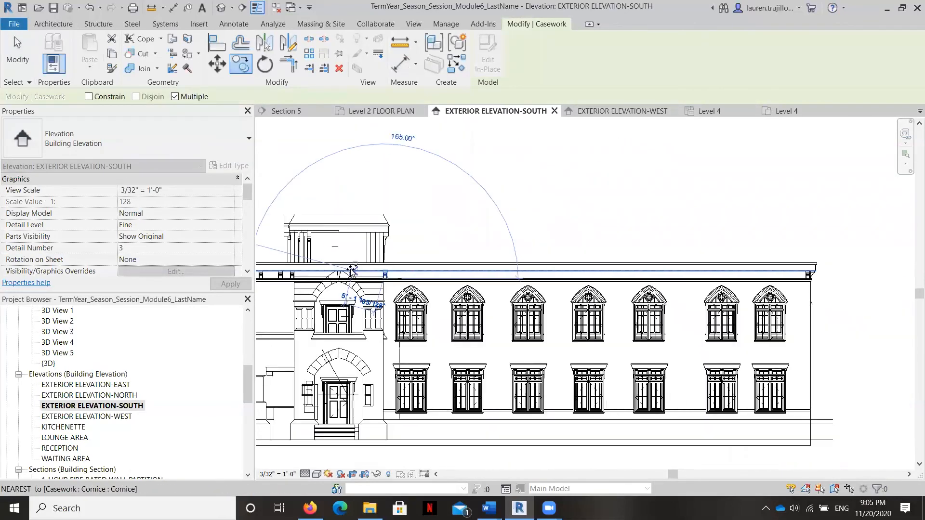
{"action": "scroll", "coordinate": [589, 264], "scroll_direction": "up", "scroll_amount": 4}
{"action": "scroll", "coordinate": [588, 264], "scroll_direction": "up", "scroll_amount": 6}
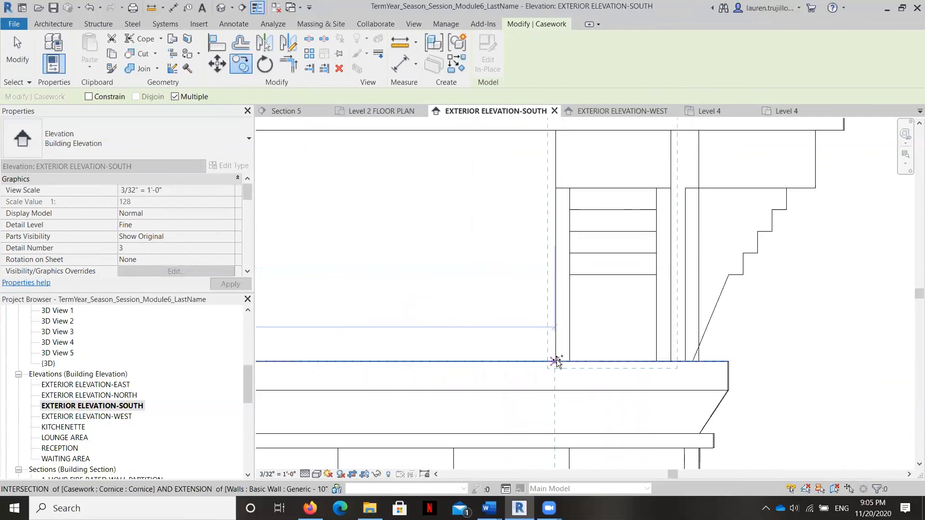
{"action": "scroll", "coordinate": [555, 364], "scroll_direction": "up", "scroll_amount": 5}
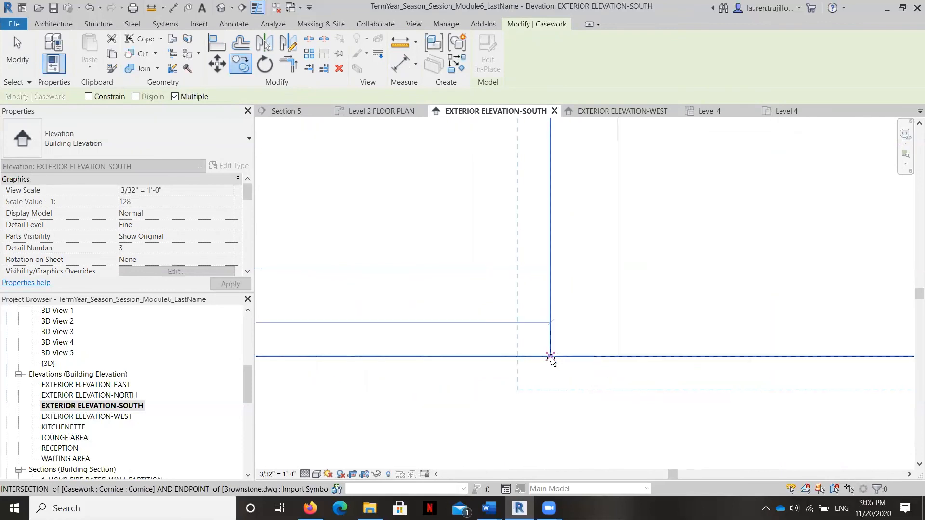
{"action": "left_click", "coordinate": [550, 357]}
{"action": "scroll", "coordinate": [535, 358], "scroll_direction": "down", "scroll_amount": 8}
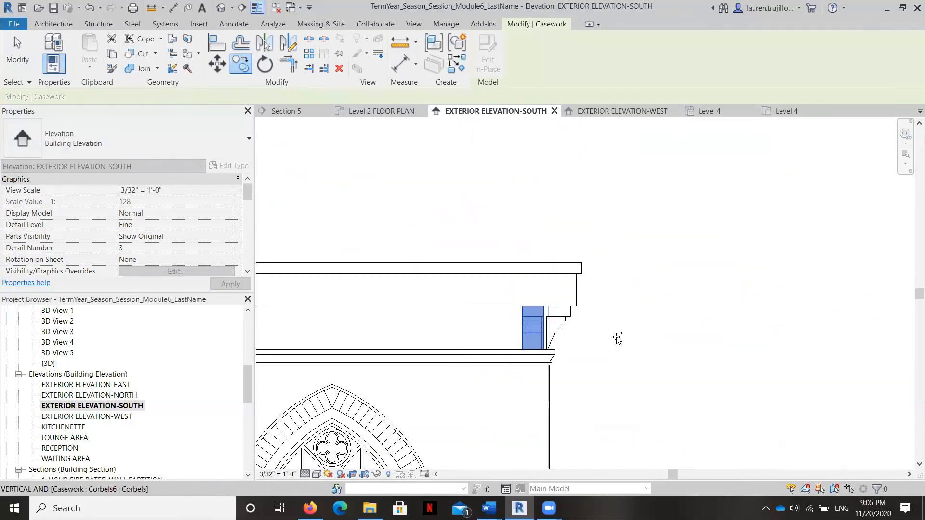
{"action": "scroll", "coordinate": [692, 322], "scroll_direction": "down", "scroll_amount": 3}
{"action": "key", "text": "Escape"}
{"action": "key", "text": "Escape"}
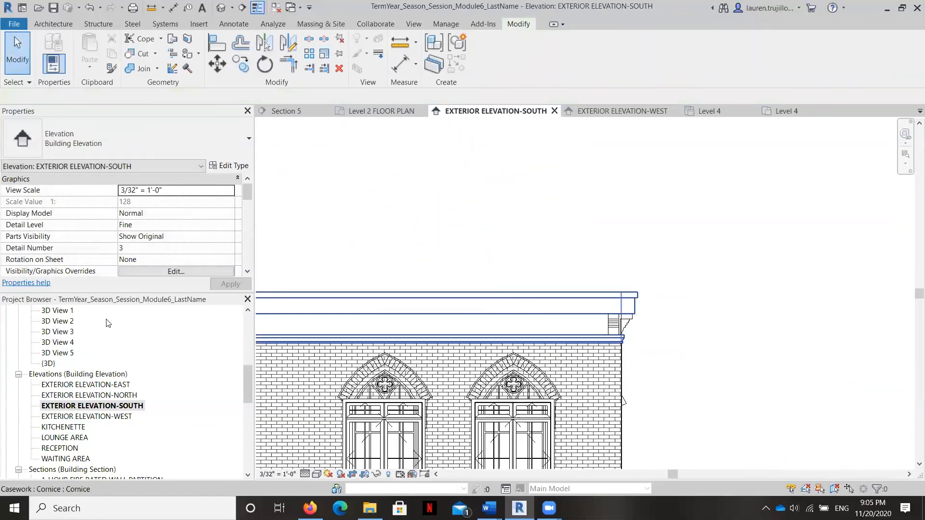
- In the Level 4 floor plan, mirror the first south corbel about the cornice's diagonal corner line onto the west side
{"action": "scroll", "coordinate": [85, 352], "scroll_direction": "up", "scroll_amount": 2}
{"action": "scroll", "coordinate": [85, 352], "scroll_direction": "up", "scroll_amount": 6}
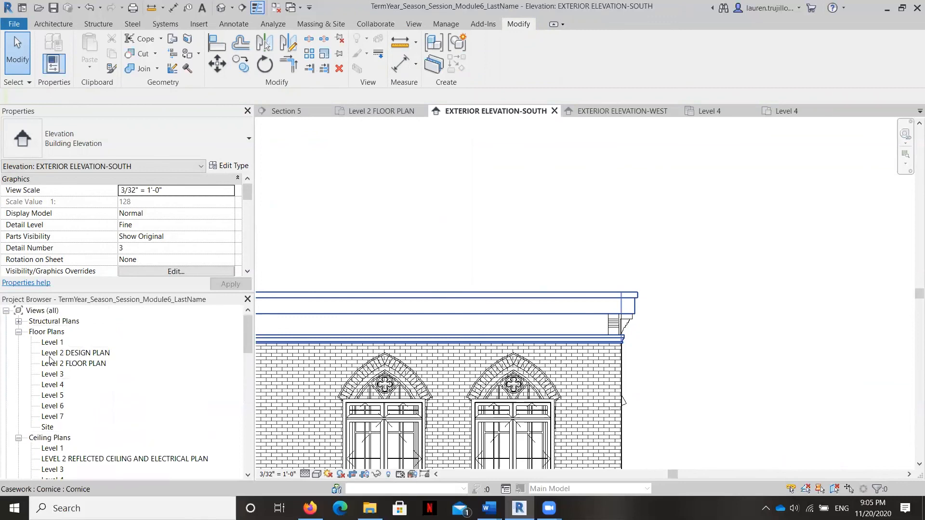
{"action": "double_click", "coordinate": [50, 386]}
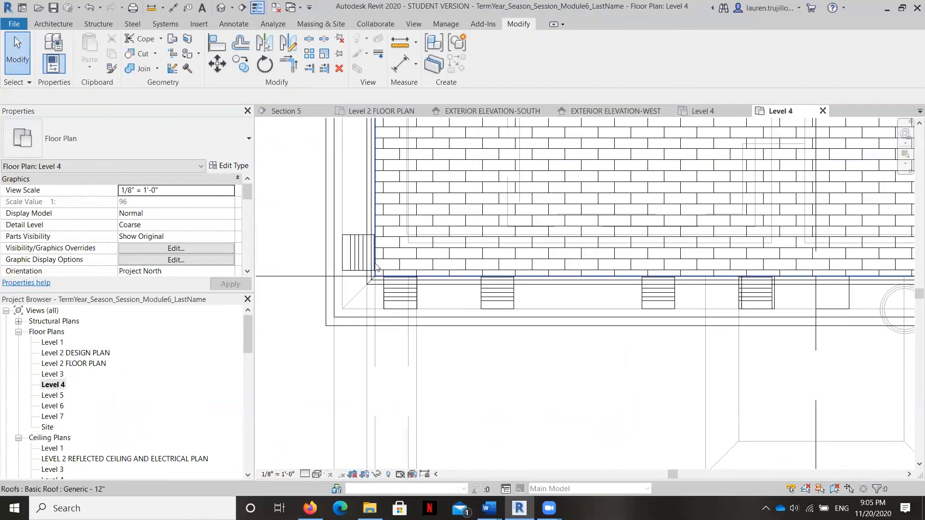
{"action": "left_click", "coordinate": [353, 255]}
{"action": "key", "text": "Escape"}
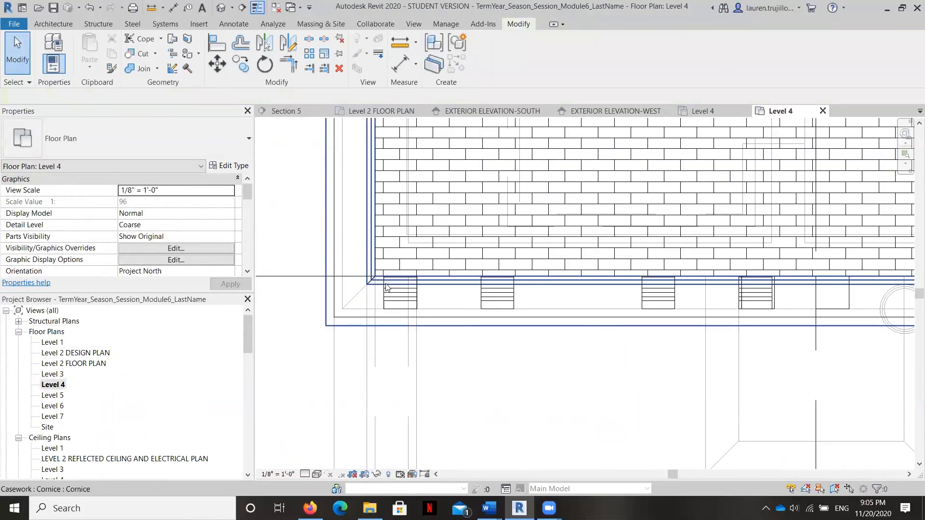
{"action": "left_click", "coordinate": [390, 297]}
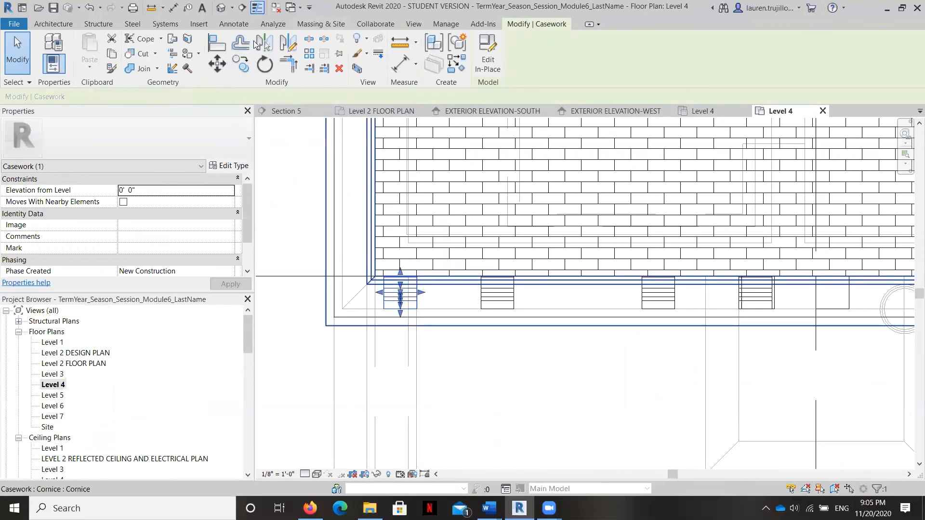
{"action": "left_click", "coordinate": [257, 43]}
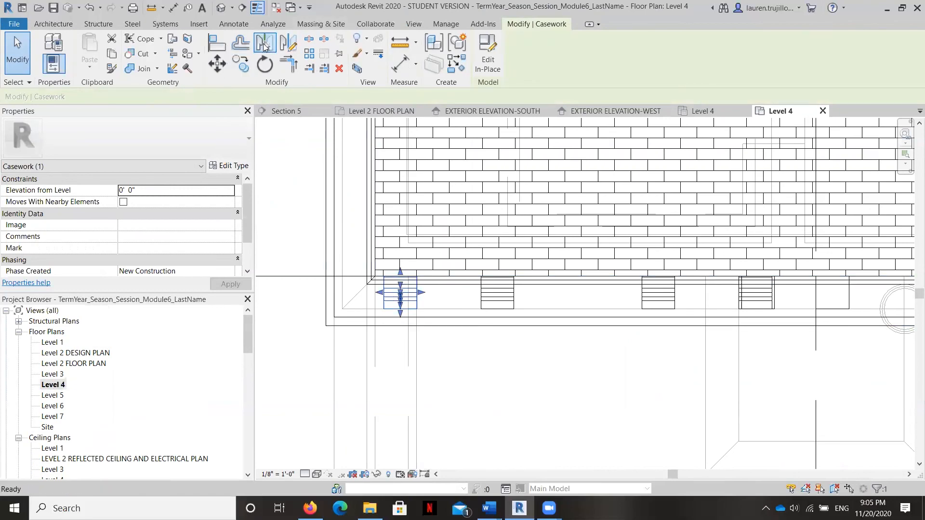
{"action": "left_click", "coordinate": [358, 300]}
- Mirror the last south corbel about the cornice's diagonal line at the southeast corner onto the east side
{"action": "scroll", "coordinate": [340, 269], "scroll_direction": "down", "scroll_amount": 5}
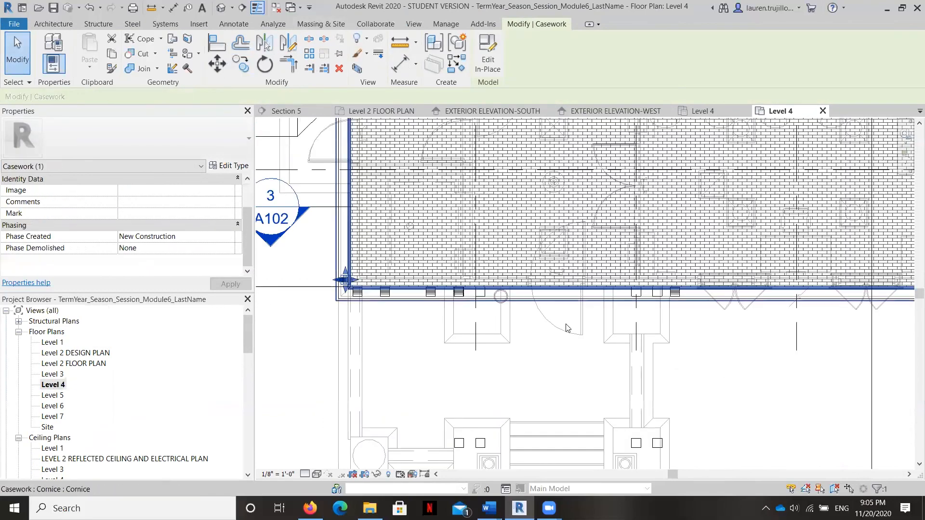
{"action": "scroll", "coordinate": [597, 257], "scroll_direction": "down", "scroll_amount": 4}
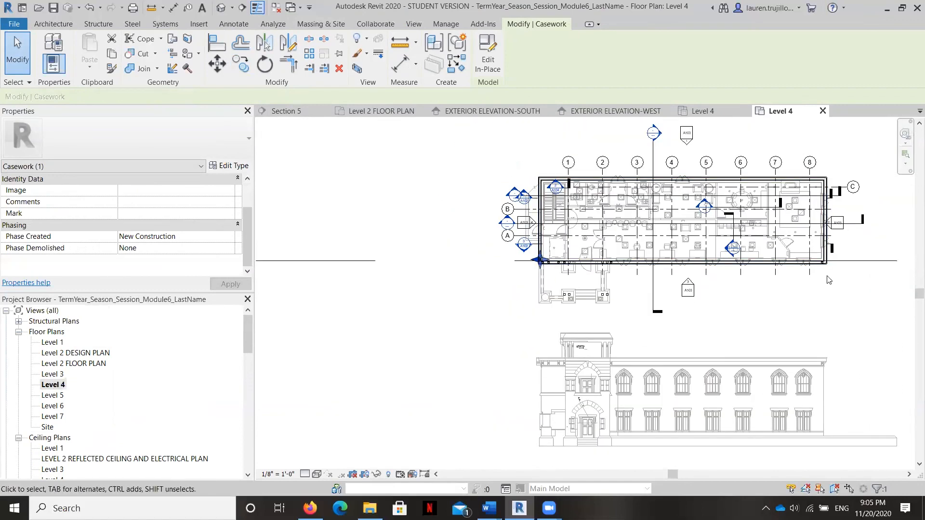
{"action": "scroll", "coordinate": [843, 272], "scroll_direction": "up", "scroll_amount": 6}
{"action": "left_click", "coordinate": [688, 282]}
{"action": "left_click", "coordinate": [265, 45]}
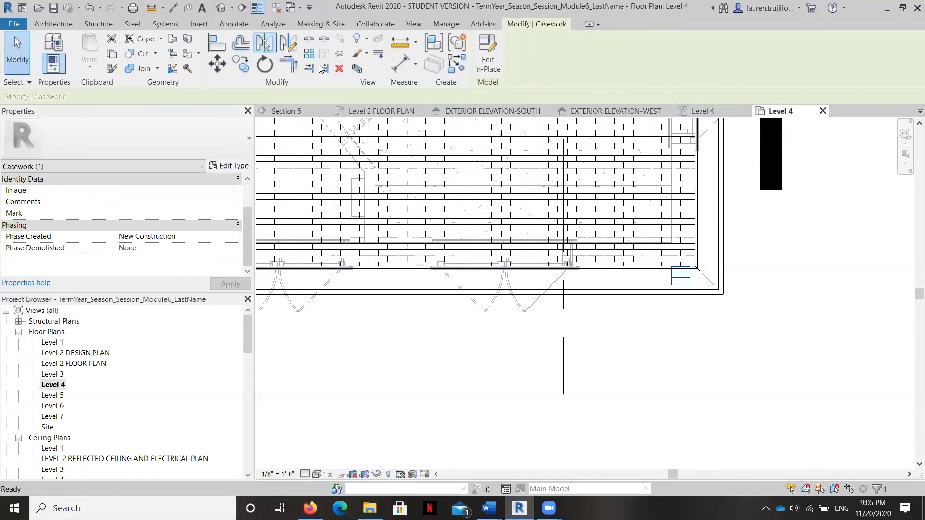
{"action": "left_click", "coordinate": [706, 272]}
{"action": "scroll", "coordinate": [723, 279], "scroll_direction": "down", "scroll_amount": 4}
{"action": "scroll", "coordinate": [783, 287], "scroll_direction": "down", "scroll_amount": 3}
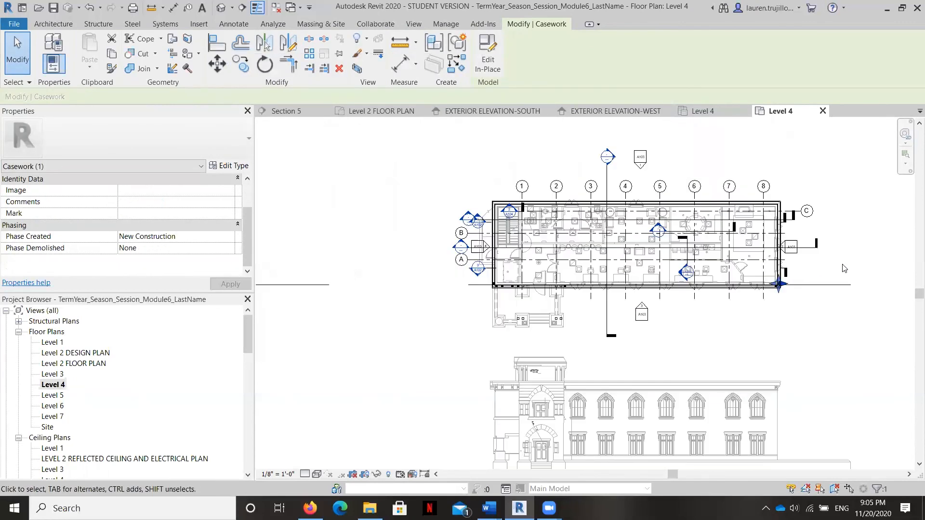
- Measure the gap between the first and second south corbels with a temporary aligned dimension, without placing it
{"action": "scroll", "coordinate": [518, 283], "scroll_direction": "up", "scroll_amount": 3}
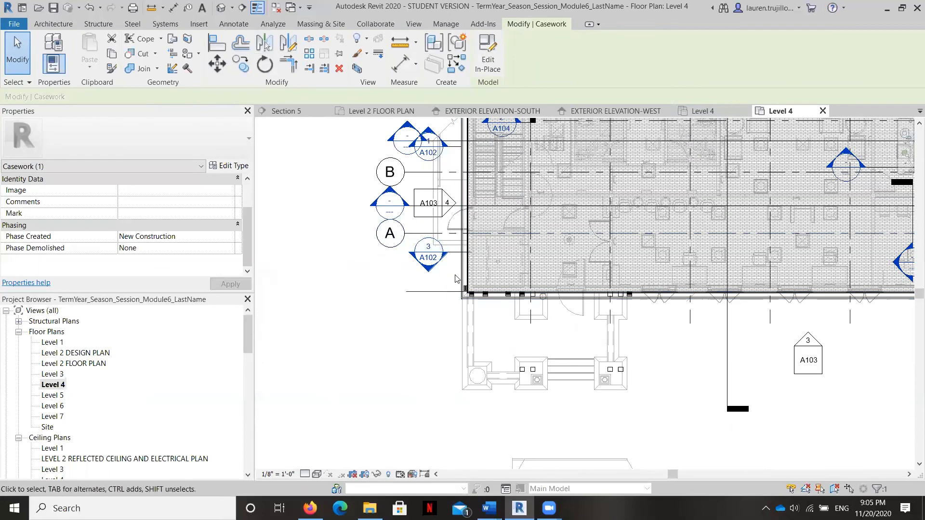
{"action": "scroll", "coordinate": [469, 188], "scroll_direction": "down", "scroll_amount": 3}
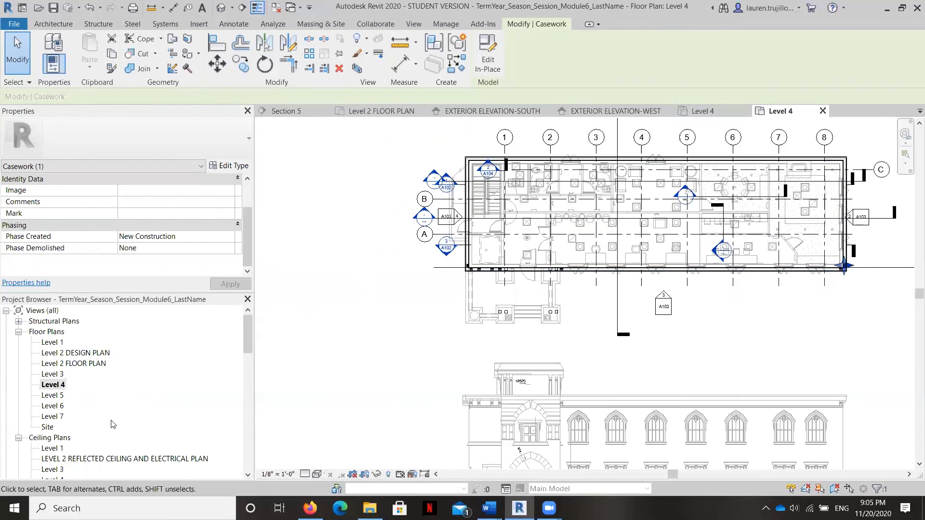
{"action": "scroll", "coordinate": [465, 193], "scroll_direction": "up", "scroll_amount": 3}
{"action": "scroll", "coordinate": [494, 368], "scroll_direction": "up", "scroll_amount": 5}
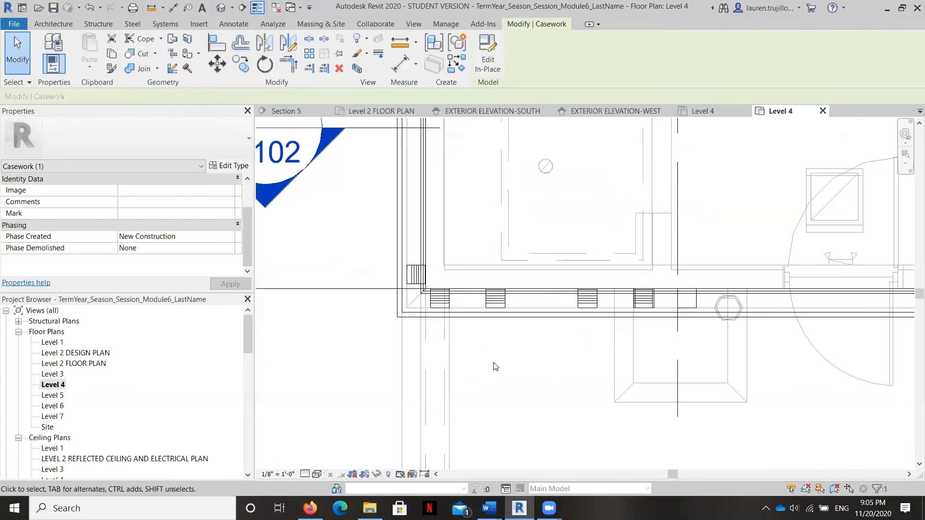
{"action": "left_click", "coordinate": [71, 27]}
{"action": "left_click", "coordinate": [234, 24]}
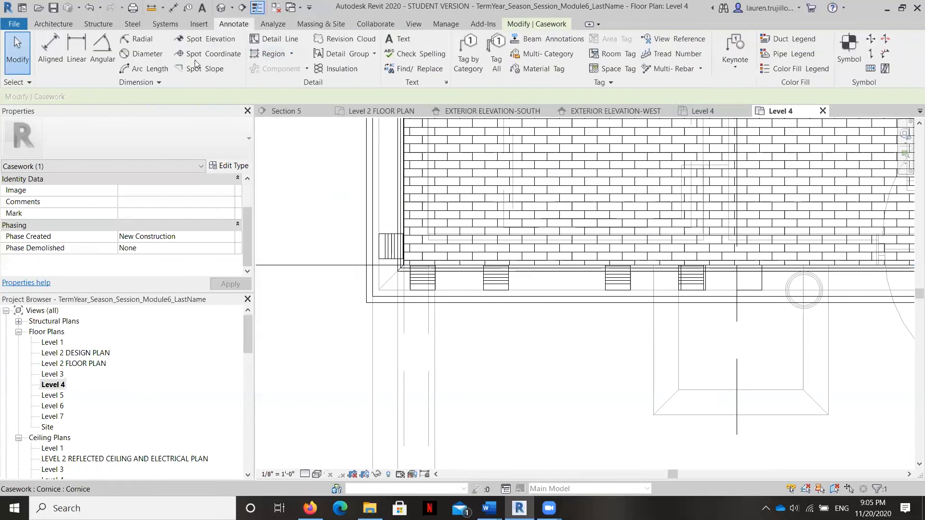
{"action": "left_click", "coordinate": [51, 51]}
{"action": "scroll", "coordinate": [445, 277], "scroll_direction": "up", "scroll_amount": 3}
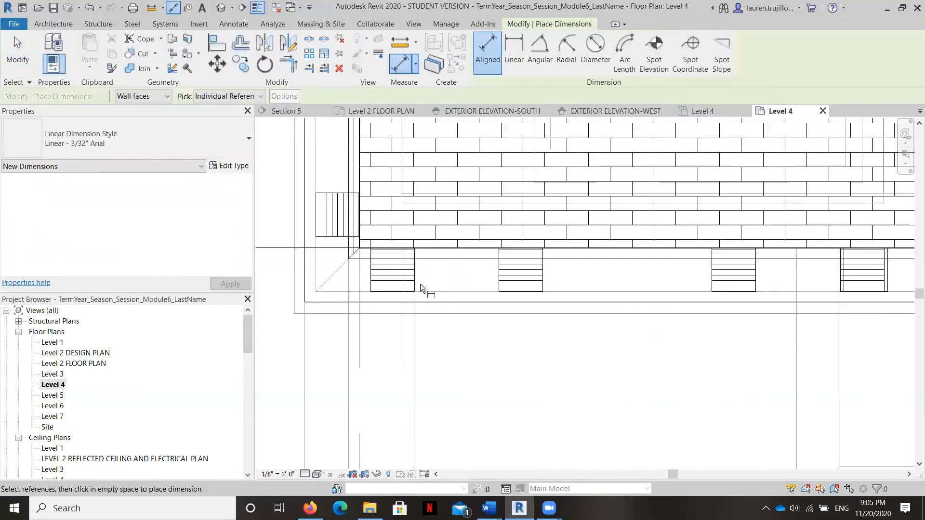
{"action": "left_click", "coordinate": [501, 294]}
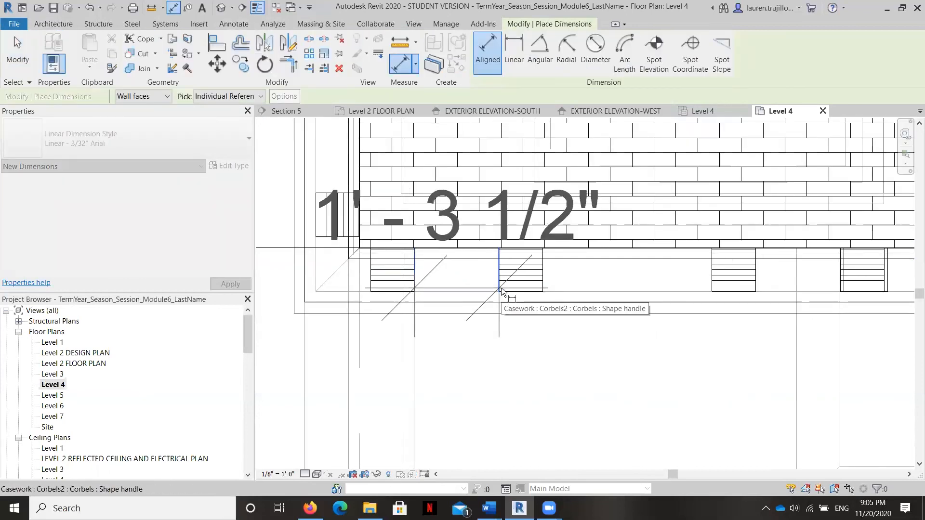
{"action": "scroll", "coordinate": [504, 300], "scroll_direction": "down", "scroll_amount": 2}
{"action": "scroll", "coordinate": [504, 301], "scroll_direction": "down", "scroll_amount": 2}
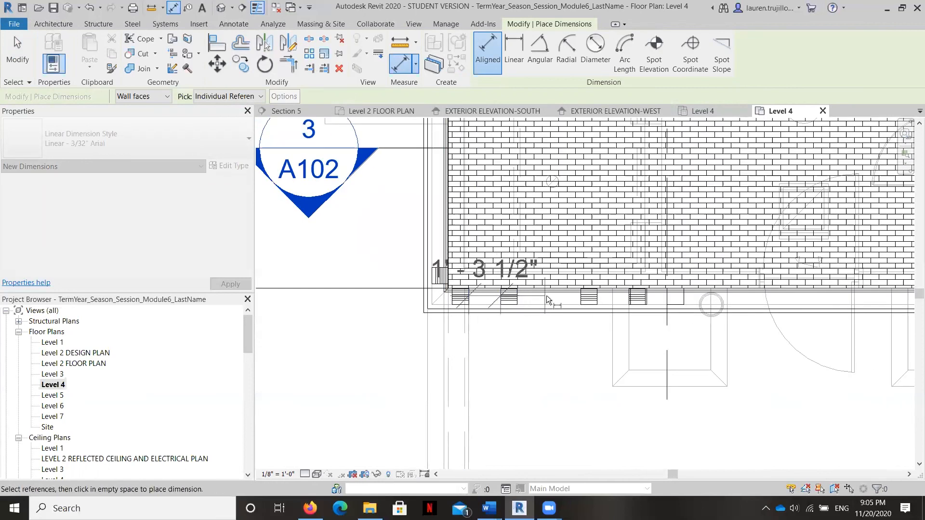
{"action": "key", "text": "Escape"}
- Measure the gap between the second and third south corbels with a temporary aligned dimension, without placing it
{"action": "scroll", "coordinate": [520, 305], "scroll_direction": "up", "scroll_amount": 3}
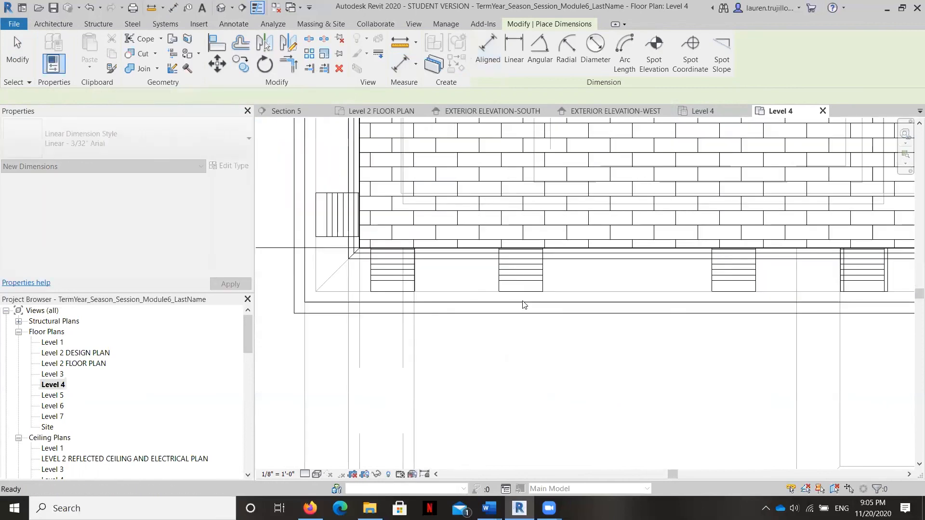
{"action": "scroll", "coordinate": [543, 307], "scroll_direction": "down", "scroll_amount": 2}
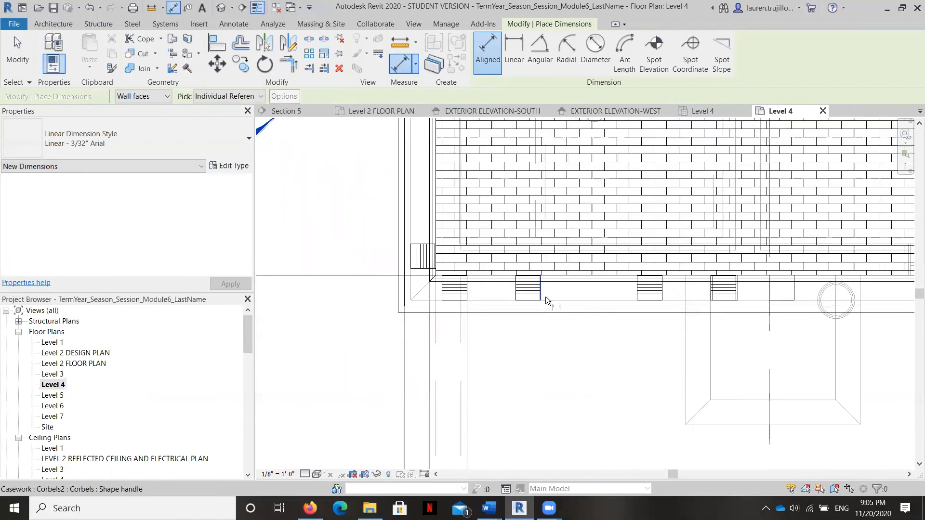
{"action": "left_click", "coordinate": [556, 293]}
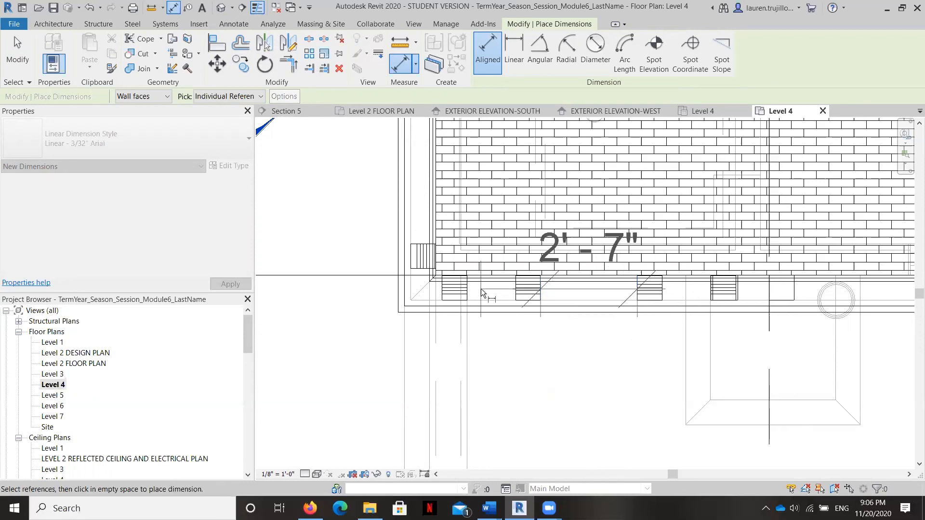
{"action": "key", "text": "Escape"}
{"action": "key", "text": "Escape"}
- Open the EXTERIOR ELEVATION-WEST view
{"action": "scroll", "coordinate": [77, 384], "scroll_direction": "down", "scroll_amount": 2}
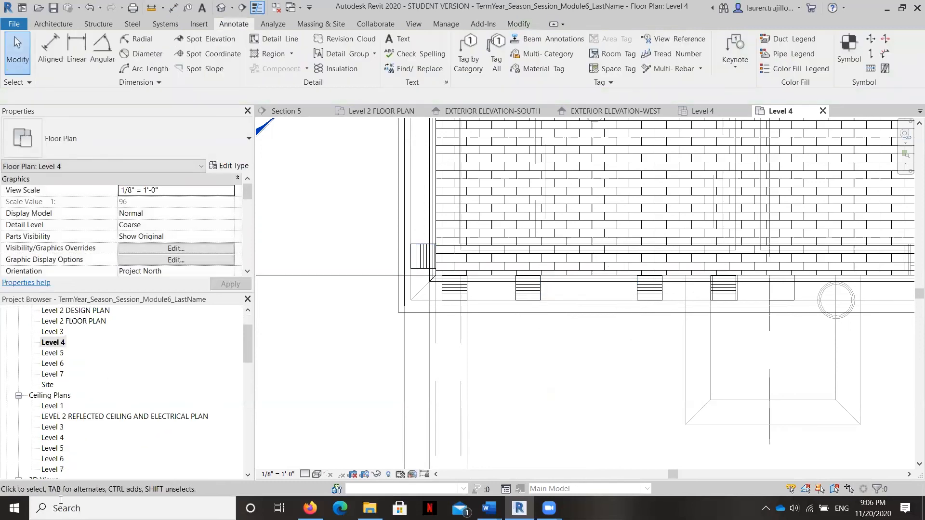
{"action": "scroll", "coordinate": [92, 417], "scroll_direction": "down", "scroll_amount": 2}
{"action": "scroll", "coordinate": [81, 393], "scroll_direction": "up", "scroll_amount": 3}
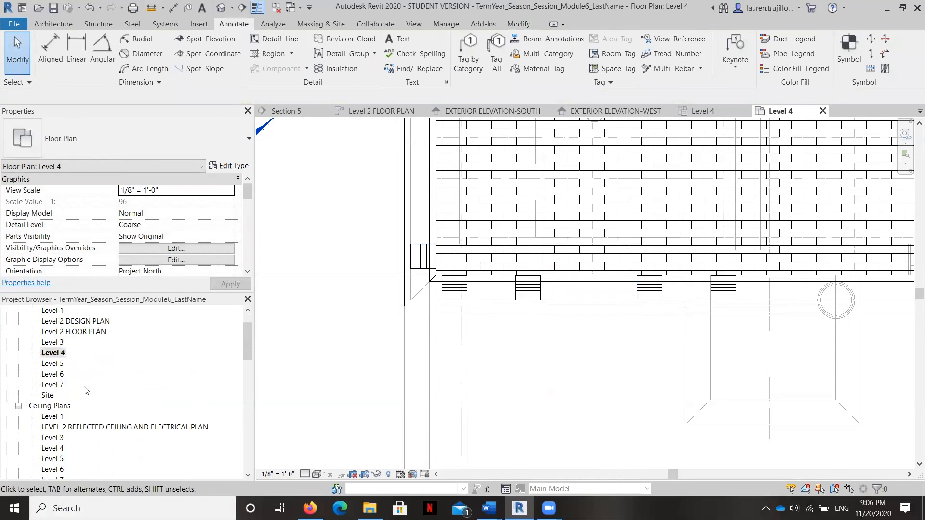
{"action": "scroll", "coordinate": [85, 389], "scroll_direction": "down", "scroll_amount": 6}
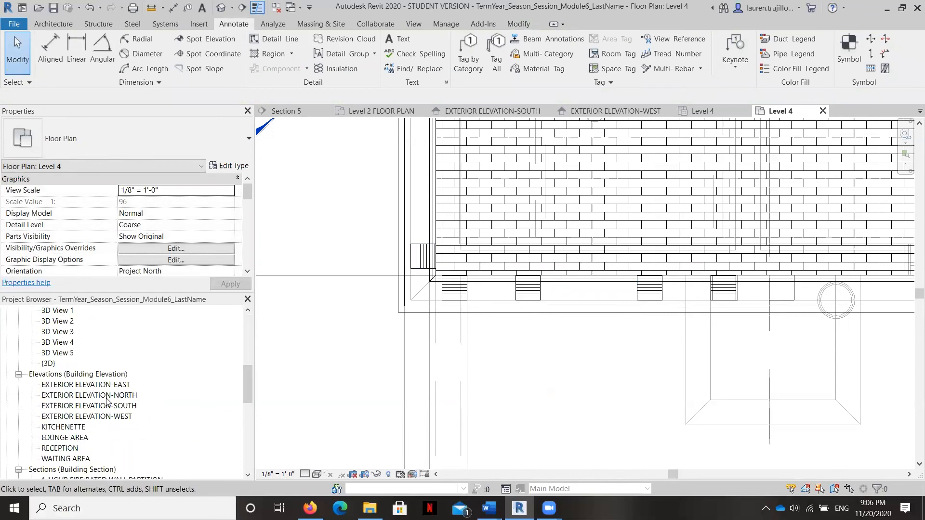
{"action": "double_click", "coordinate": [87, 417]}
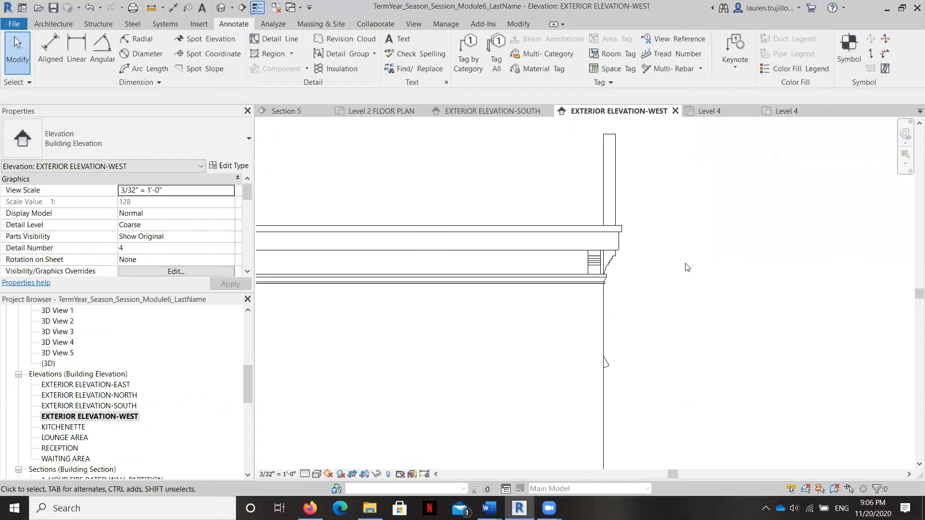
- Copy the front-facing corbel beside the south corner about 3'-2" horizontally along the west cornice and end the copying
{"action": "scroll", "coordinate": [627, 254], "scroll_direction": "up", "scroll_amount": 2}
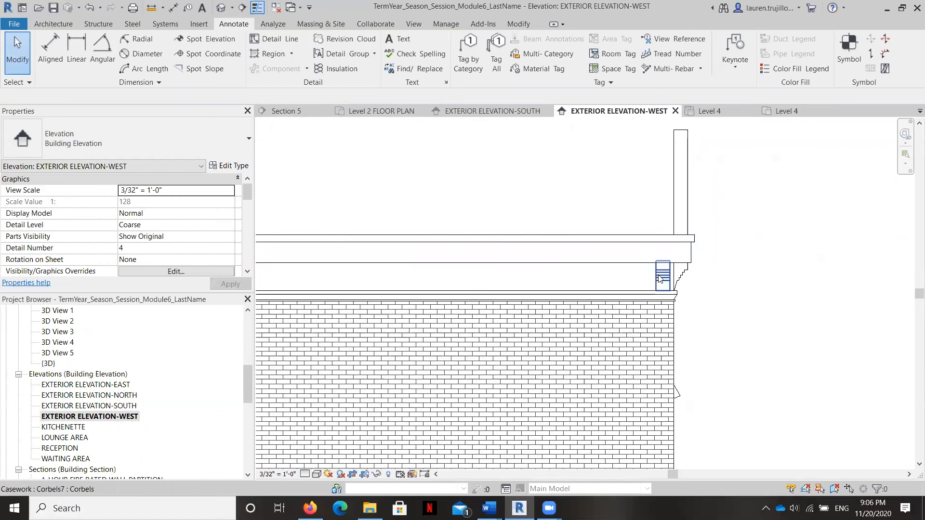
{"action": "left_click", "coordinate": [660, 278]}
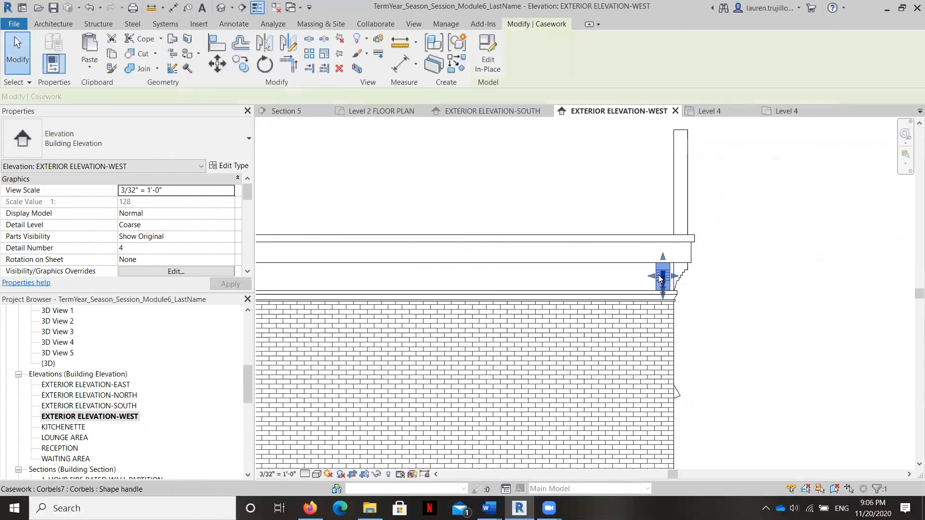
{"action": "left_click", "coordinate": [240, 63]}
{"action": "scroll", "coordinate": [626, 303], "scroll_direction": "up", "scroll_amount": 4}
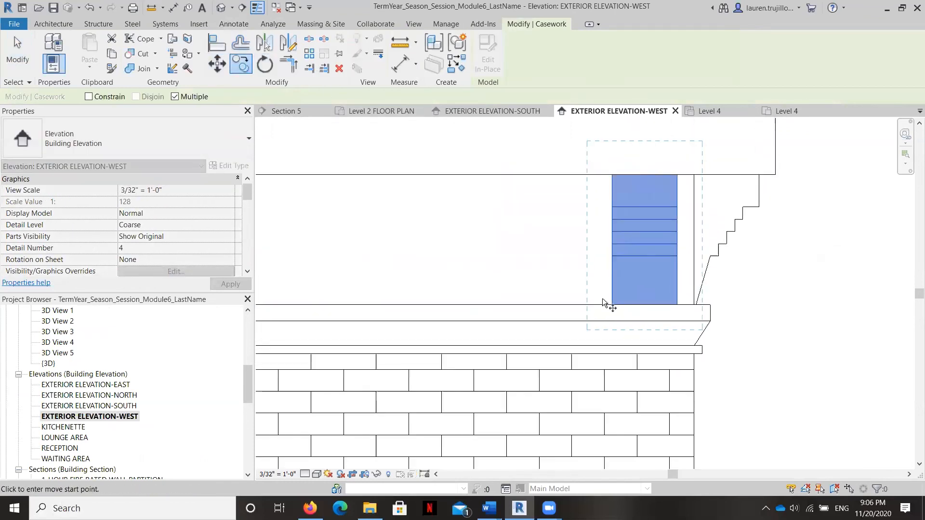
{"action": "left_click", "coordinate": [677, 305]}
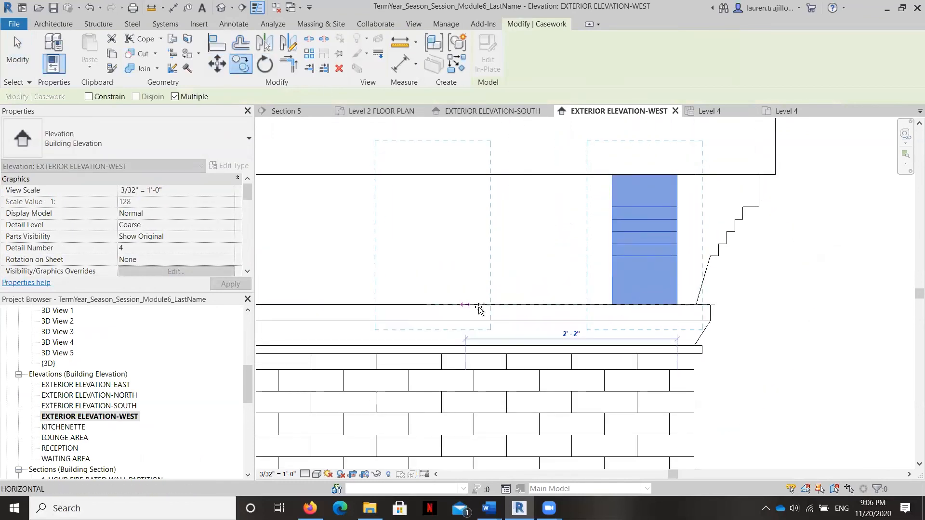
{"action": "scroll", "coordinate": [479, 309], "scroll_direction": "down", "scroll_amount": 2}
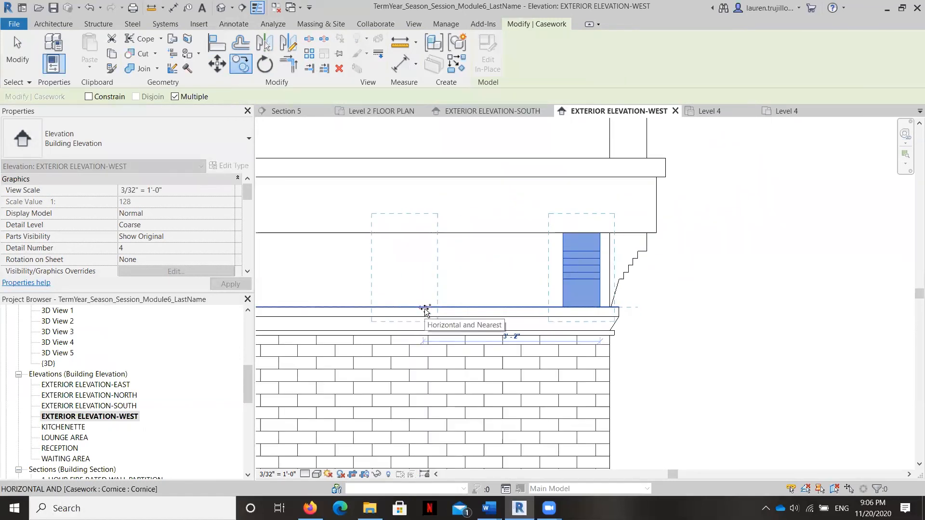
{"action": "left_click", "coordinate": [423, 309]}
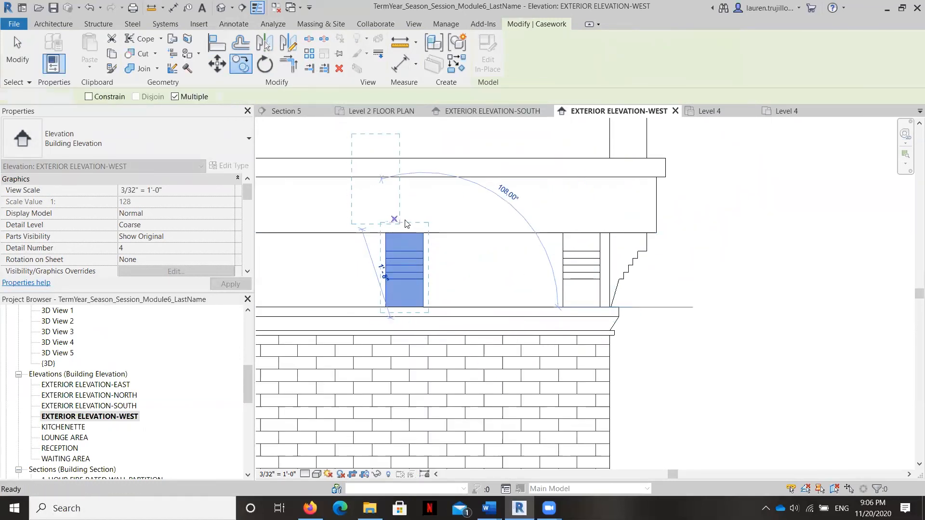
{"action": "key", "text": "Escape"}
{"action": "key", "text": "Escape"}
- Place an aligned dimension above the corbels between the facing edges of the copied and original west corbels
{"action": "left_click", "coordinate": [415, 266]}
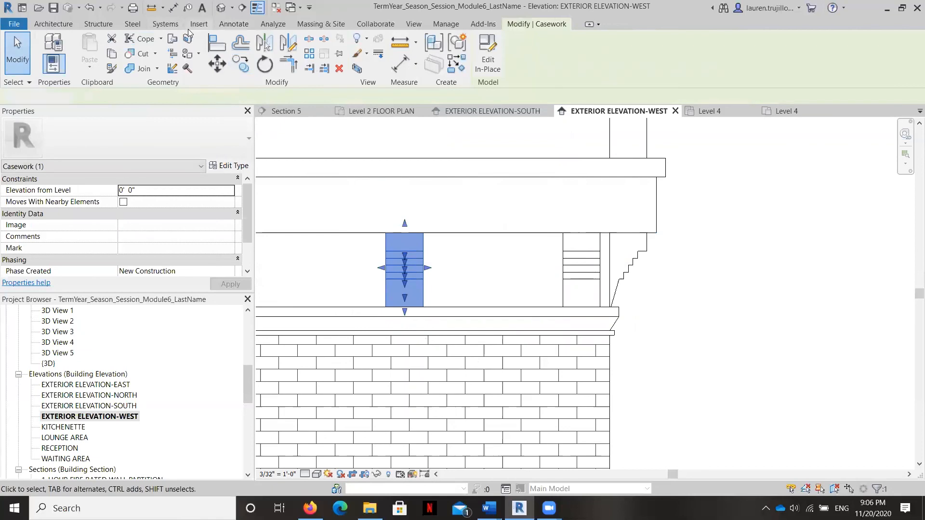
{"action": "key", "text": "Escape"}
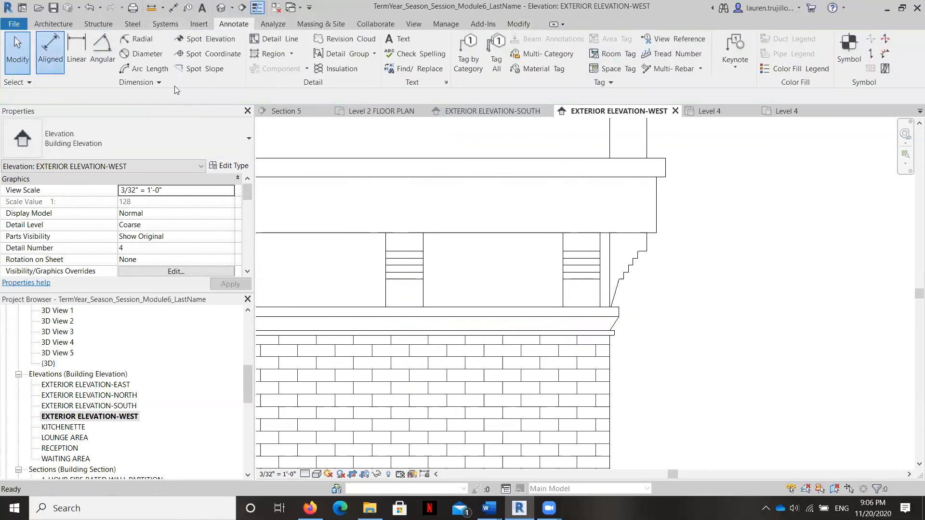
{"action": "left_click", "coordinate": [50, 50]}
{"action": "left_click", "coordinate": [424, 244]}
{"action": "left_click", "coordinate": [563, 256]}
{"action": "left_click", "coordinate": [524, 210]}
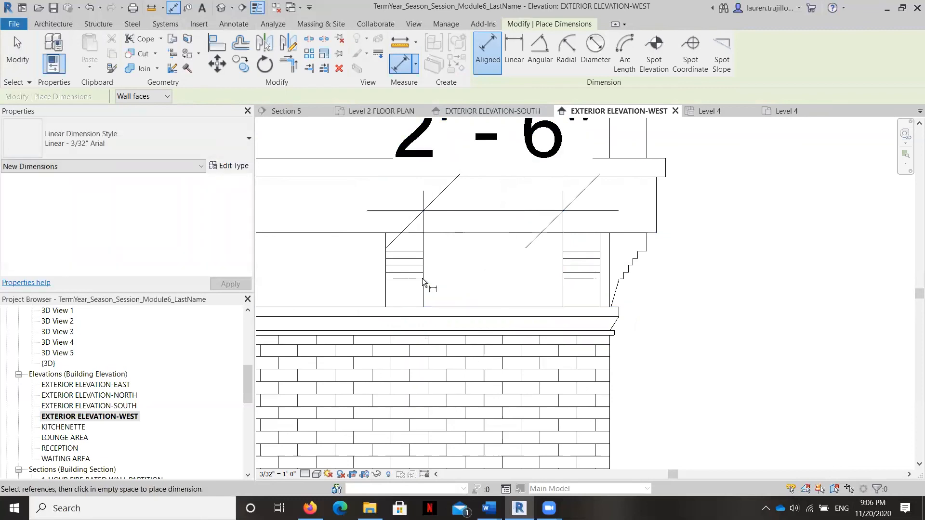
{"action": "key", "text": "Escape"}
{"action": "key", "text": "Escape"}
- Nudge the copied west corbel toward the south corner until the dimensioned gap between the two corbels is 1'-3 1/2"
{"action": "left_click", "coordinate": [412, 284]}
{"action": "left_click_drag", "start_coordinate": [412, 285], "coordinate": [421, 284]}
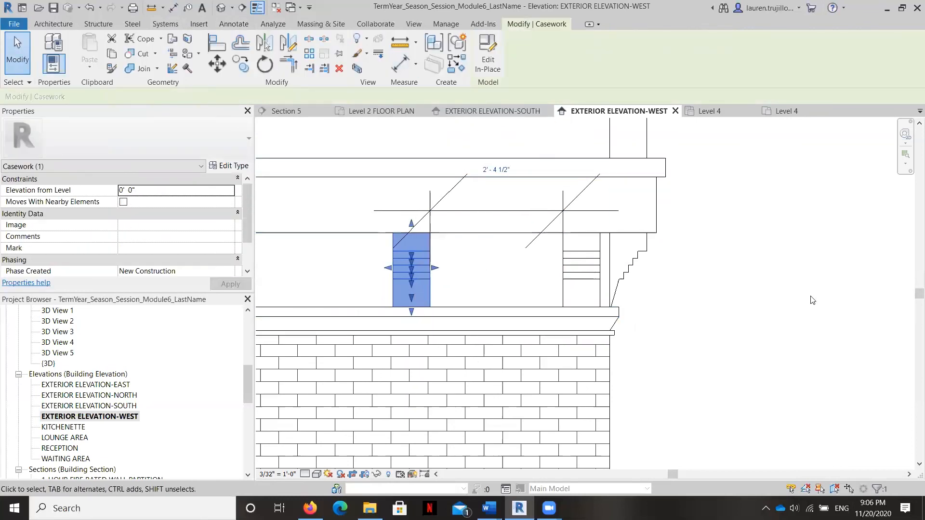
{"action": "key", "text": "Right"}
{"action": "key", "text": "Right"}
{"action": "key", "text": "Right"}
{"action": "key", "text": "Right"}
{"action": "key", "text": "Right"}
{"action": "key", "text": "Right"}
{"action": "key", "text": "Right"}
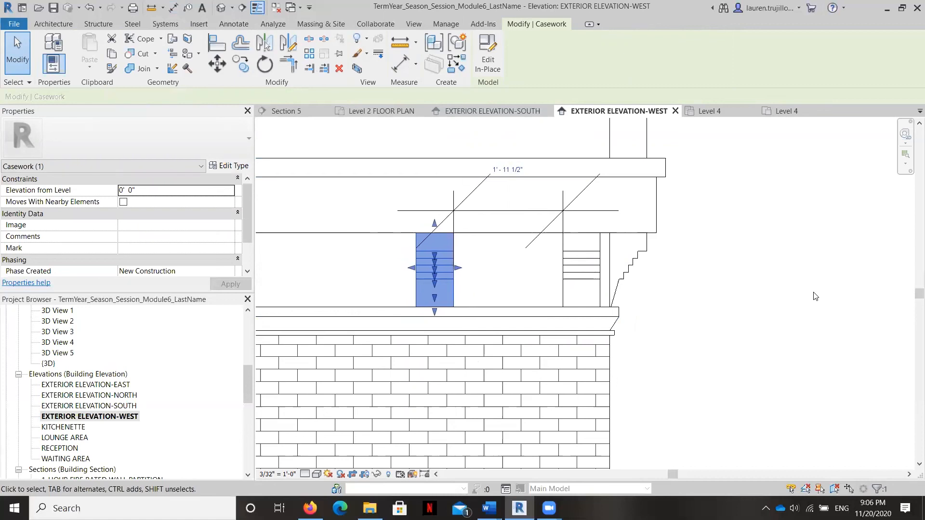
{"action": "key", "text": "Right"}
{"action": "key", "text": "Right"}
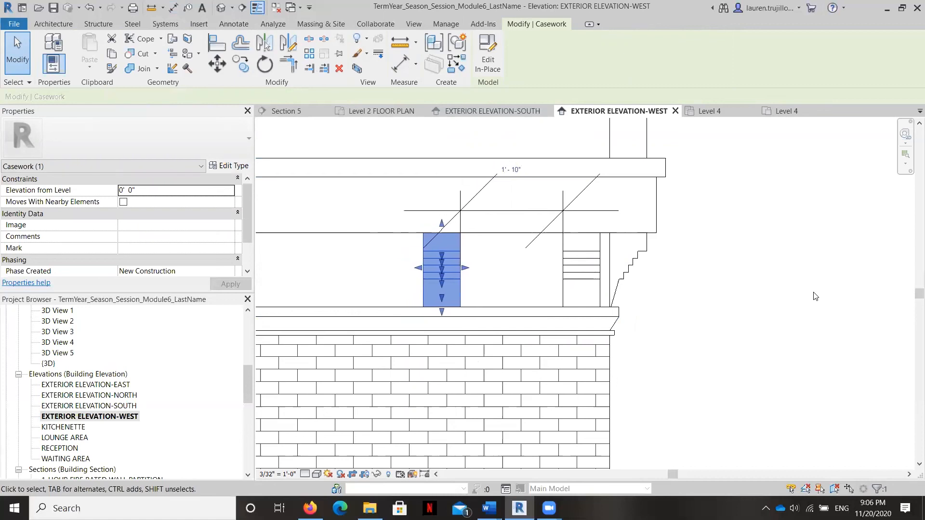
{"action": "key", "text": "Right"}
{"action": "key", "text": "Right"}
{"action": "key", "text": "Right"}
{"action": "key", "text": "Right"}
{"action": "key", "text": "Right"}
{"action": "key", "text": "Right"}
{"action": "key", "text": "Right"}
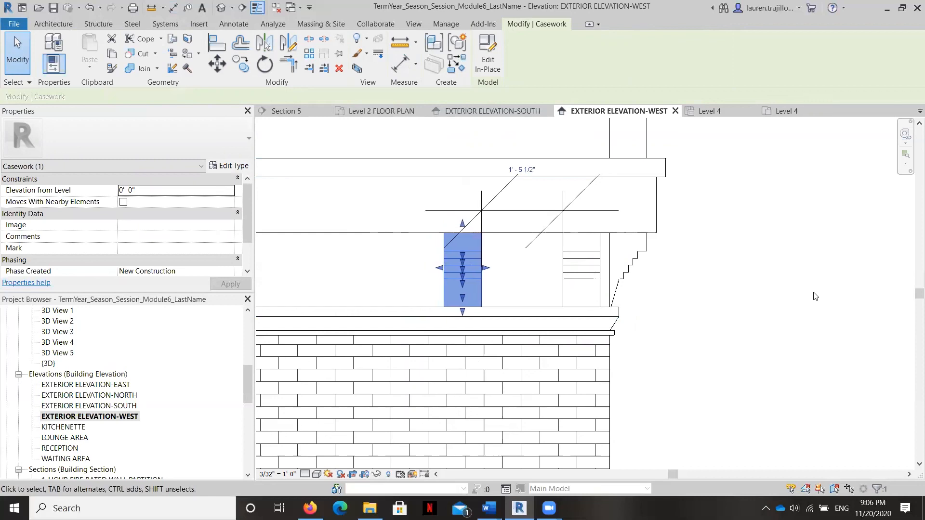
{"action": "key", "text": "Right"}
{"action": "key", "text": "Right"}
{"action": "key", "text": "Right"}
{"action": "key", "text": "Right"}
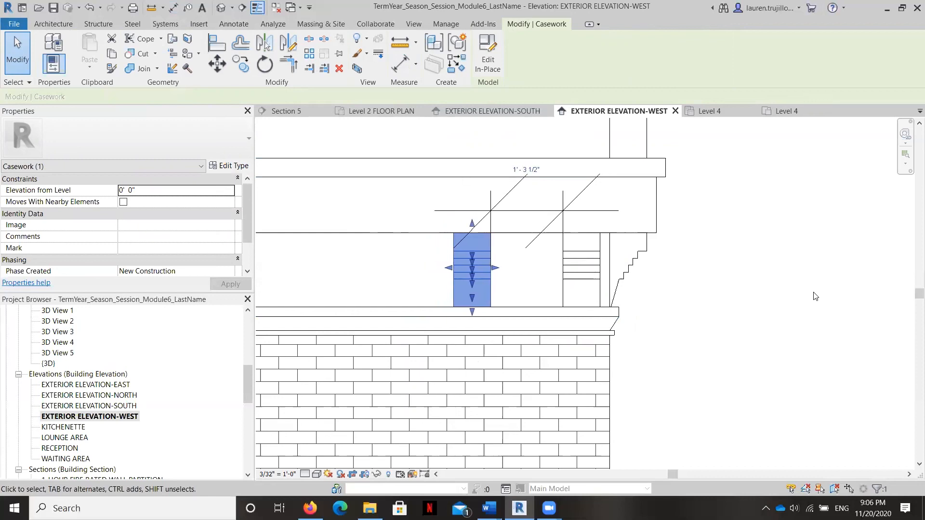
{"action": "scroll", "coordinate": [777, 309], "scroll_direction": "down", "scroll_amount": 6}
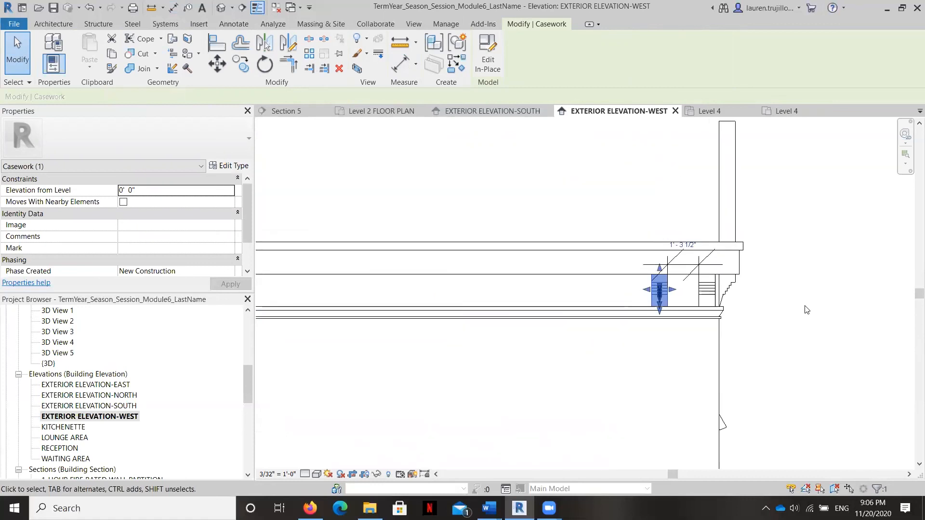
{"action": "key", "text": "Escape"}
- Mirror the two front-facing west corbels to the north end about a vertical axis drawn at the cornice's midpoint
{"action": "scroll", "coordinate": [765, 292], "scroll_direction": "up", "scroll_amount": 3}
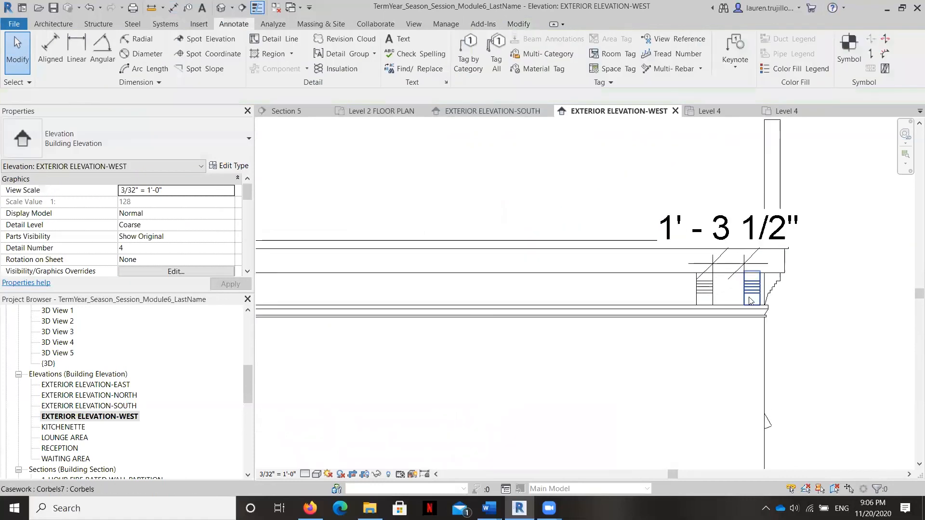
{"action": "left_click", "coordinate": [750, 297]}
{"action": "left_click", "coordinate": [704, 295], "text": "ctrl"}
{"action": "scroll", "coordinate": [731, 285], "scroll_direction": "down", "scroll_amount": 3}
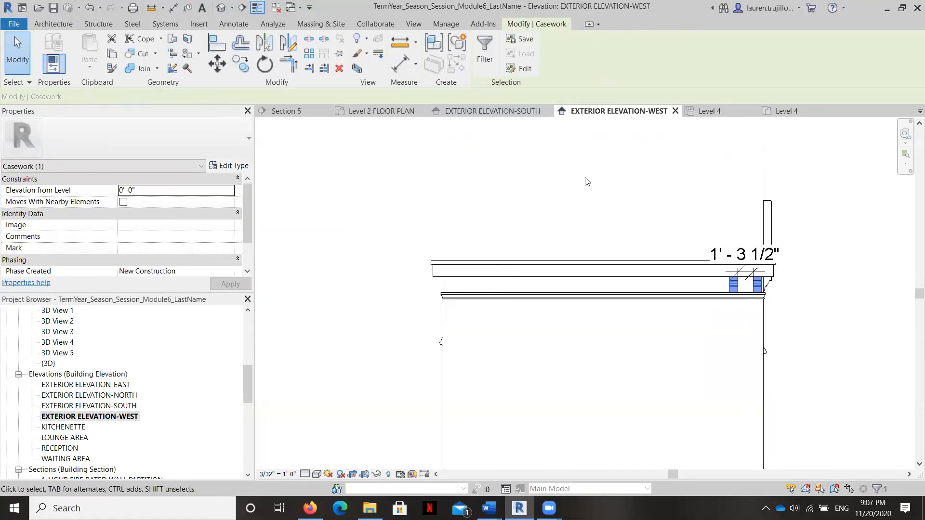
{"action": "left_click", "coordinate": [266, 42]}
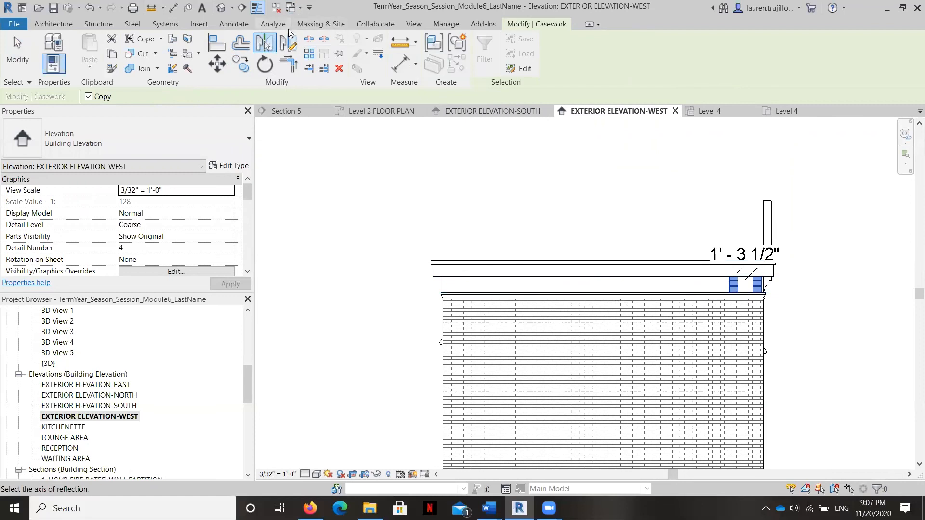
{"action": "left_click", "coordinate": [288, 41]}
{"action": "left_click", "coordinate": [604, 292]}
{"action": "left_click", "coordinate": [601, 227]}
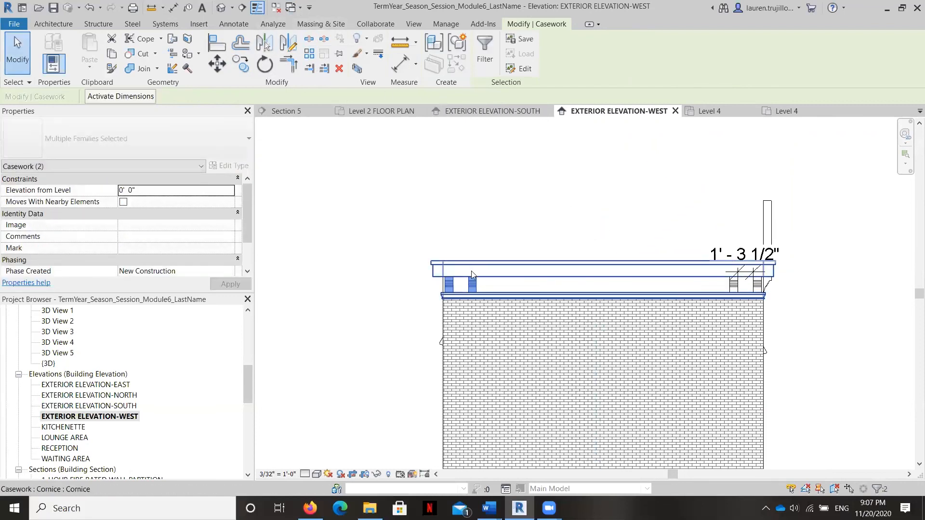
- Mirror the stepped side-profile corbel at the south corner to the north corner about a vertical axis at the cornice's midpoint
{"action": "scroll", "coordinate": [428, 256], "scroll_direction": "up", "scroll_amount": 5}
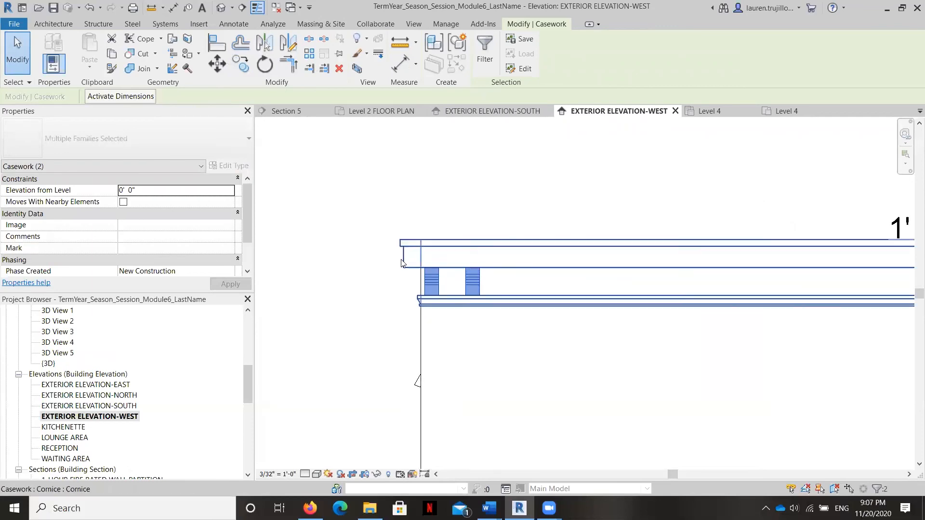
{"action": "scroll", "coordinate": [401, 263], "scroll_direction": "down", "scroll_amount": 2}
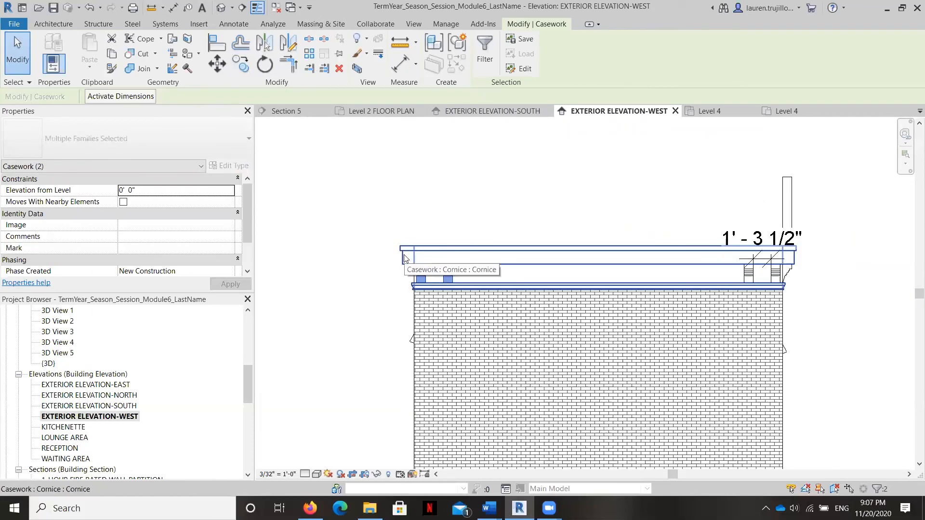
{"action": "left_click", "coordinate": [789, 273]}
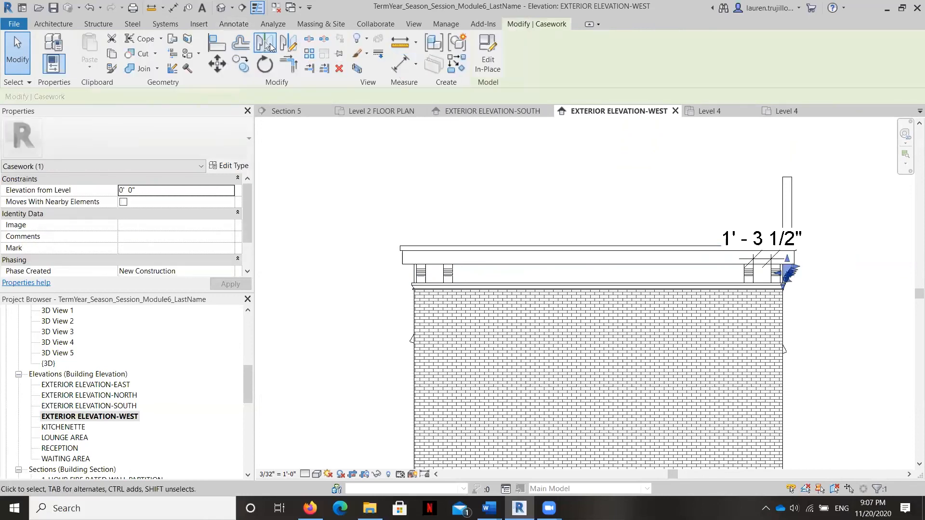
{"action": "left_click", "coordinate": [288, 43]}
{"action": "left_click", "coordinate": [598, 265]}
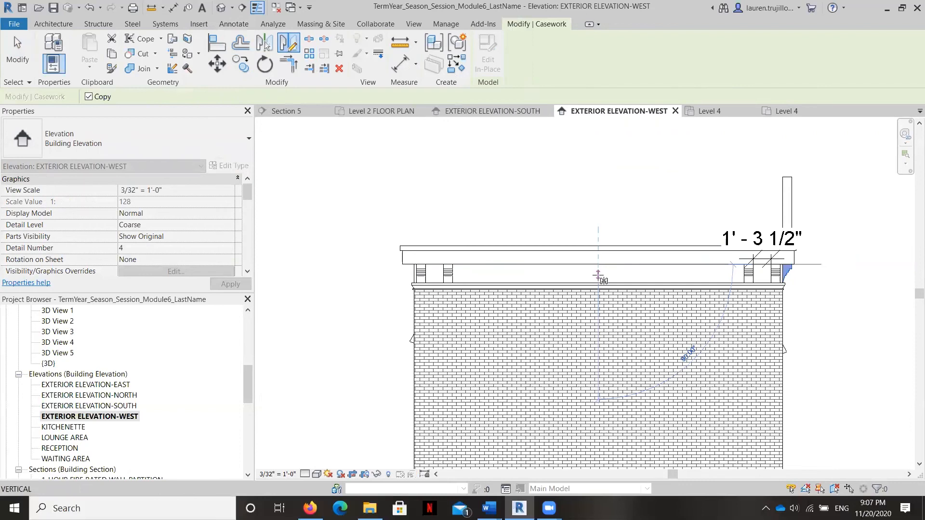
{"action": "left_click", "coordinate": [598, 274]}
{"action": "key", "text": "Escape"}
{"action": "scroll", "coordinate": [404, 272], "scroll_direction": "up", "scroll_amount": 3}
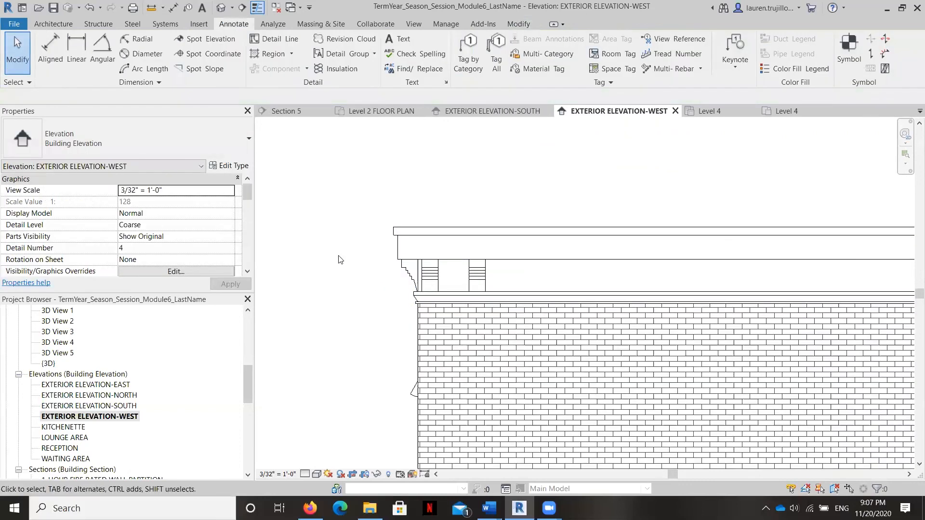
- Draw a 1'-3 1/2" horizontal detail line between the two north-end corbels on the west elevation, plus a short vertical line at its midpoint
{"action": "scroll", "coordinate": [340, 260], "scroll_direction": "down", "scroll_amount": 2}
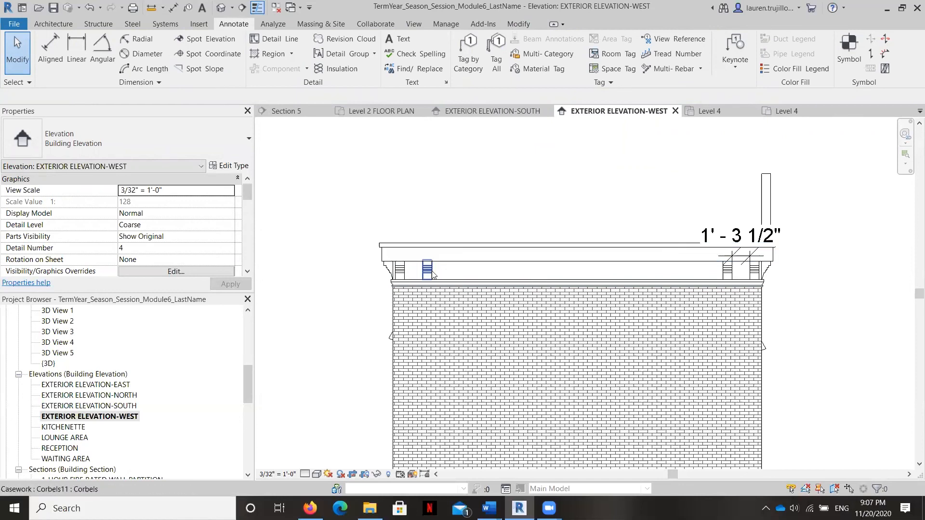
{"action": "scroll", "coordinate": [407, 279], "scroll_direction": "up", "scroll_amount": 2}
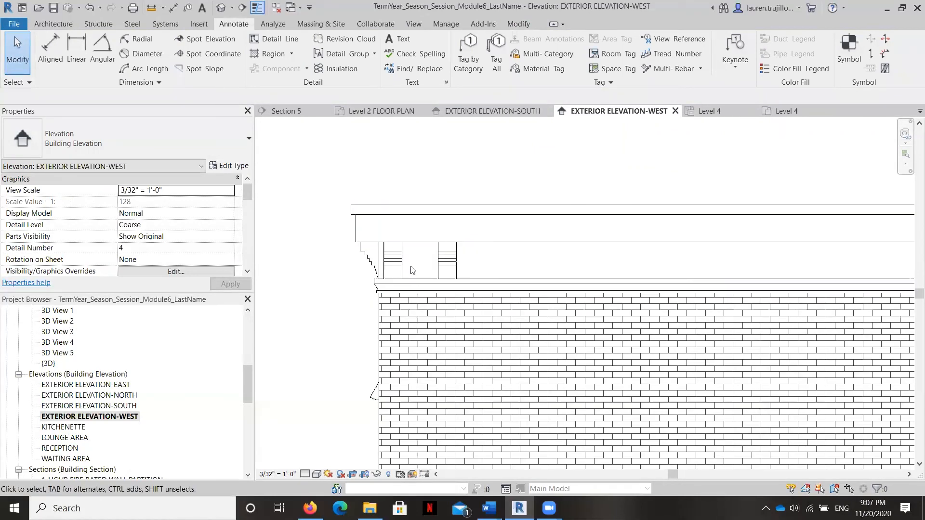
{"action": "left_click", "coordinate": [260, 39]}
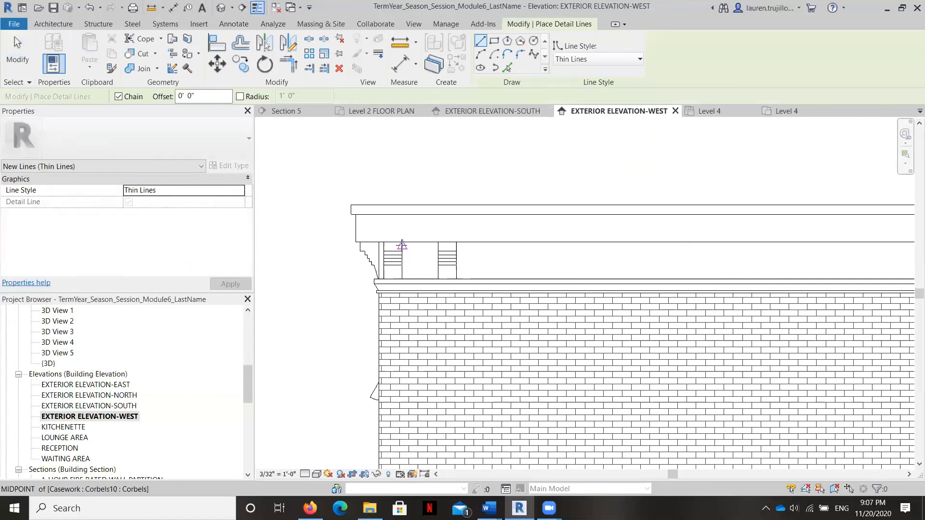
{"action": "left_click", "coordinate": [402, 246]}
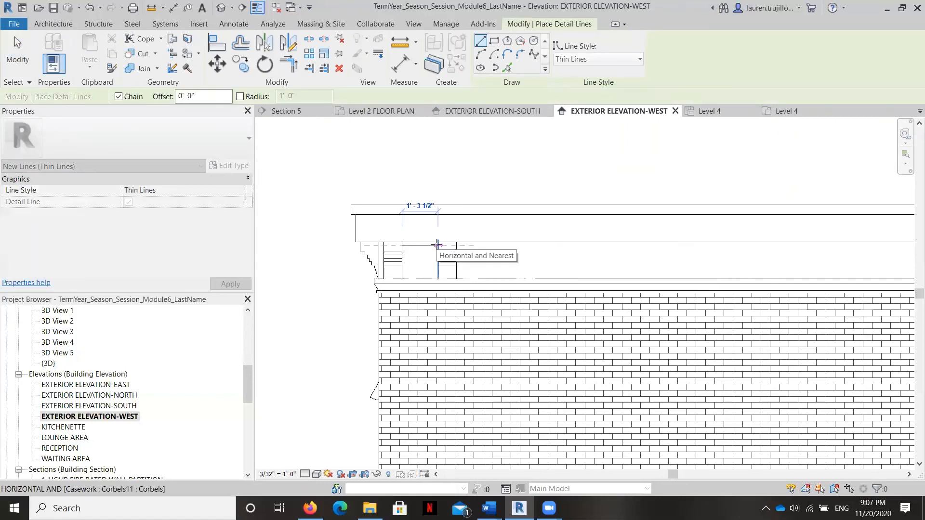
{"action": "left_click", "coordinate": [437, 245]}
{"action": "key", "text": "Escape"}
{"action": "scroll", "coordinate": [422, 244], "scroll_direction": "up", "scroll_amount": 3}
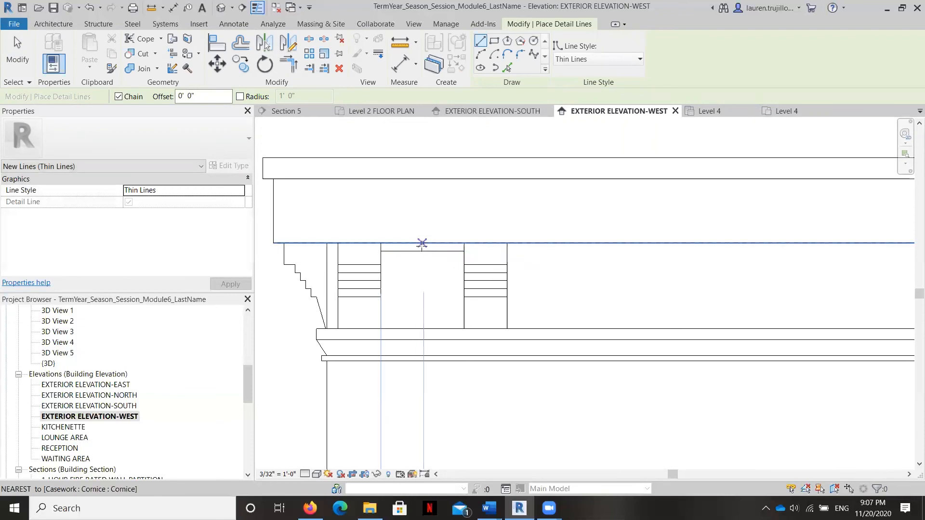
{"action": "left_click", "coordinate": [422, 243]}
{"action": "left_click", "coordinate": [422, 251]}
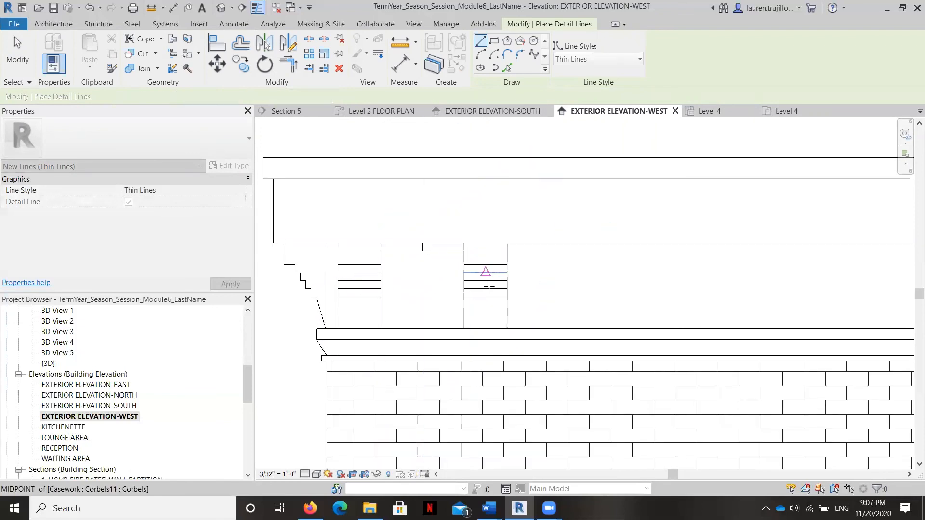
{"action": "key", "text": "Escape"}
{"action": "key", "text": "Escape"}
- Copy the two north-end corbels with their guide lines, from the gap's midpoint to the midpoint of the west cornice
{"action": "left_click", "coordinate": [487, 305]}
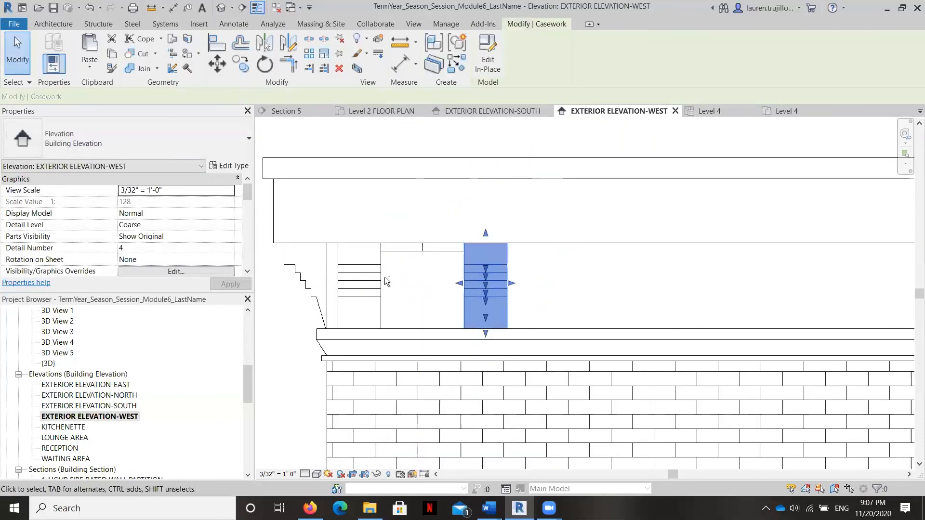
{"action": "left_click", "coordinate": [373, 281], "text": "ctrl"}
{"action": "left_click", "coordinate": [409, 252], "text": "ctrl"}
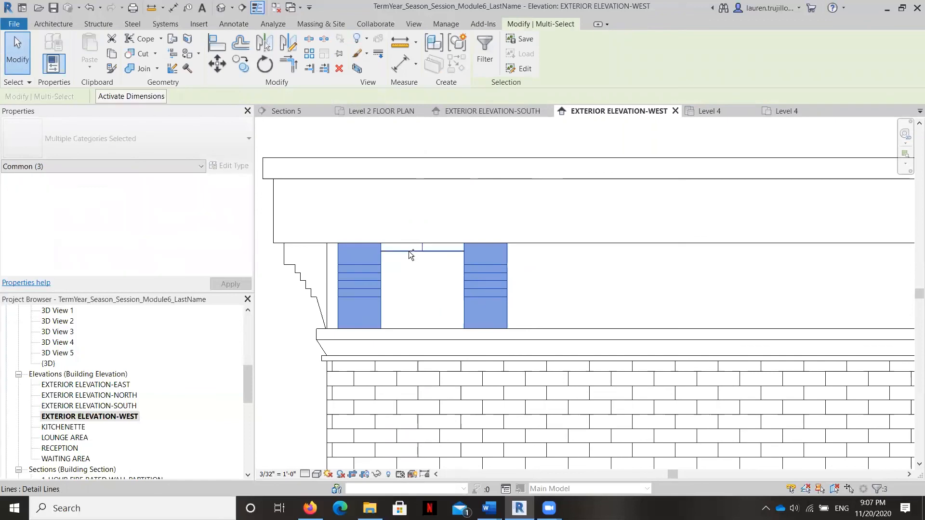
{"action": "left_click", "coordinate": [409, 251], "text": "ctrl"}
{"action": "left_click", "coordinate": [247, 68]}
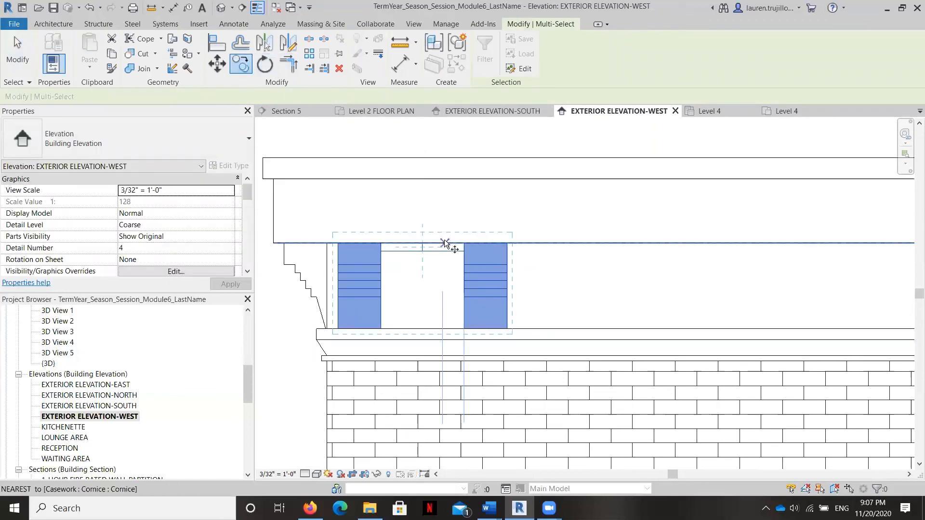
{"action": "left_click", "coordinate": [423, 244]}
{"action": "scroll", "coordinate": [397, 281], "scroll_direction": "down", "scroll_amount": 4}
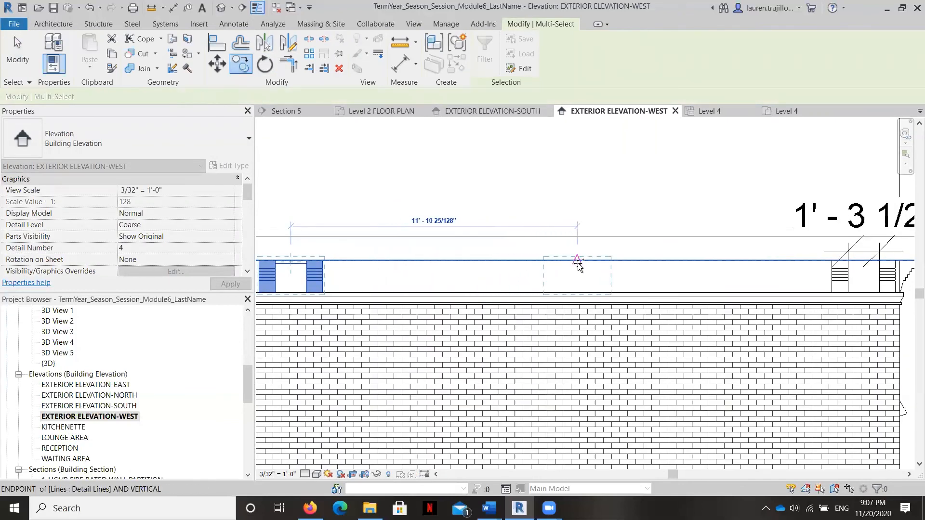
{"action": "left_click", "coordinate": [578, 263]}
{"action": "key", "text": "Escape"}
{"action": "key", "text": "Escape"}
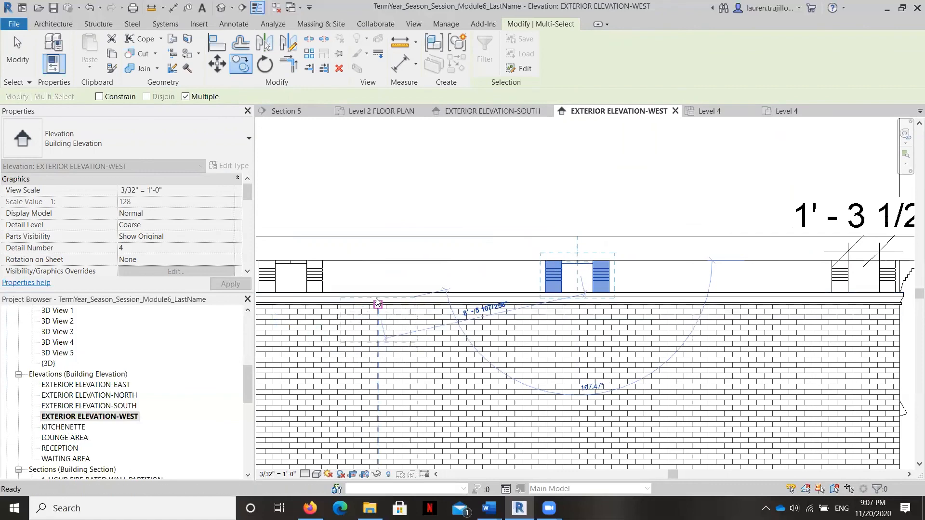
{"action": "scroll", "coordinate": [437, 236], "scroll_direction": "down", "scroll_amount": 5}
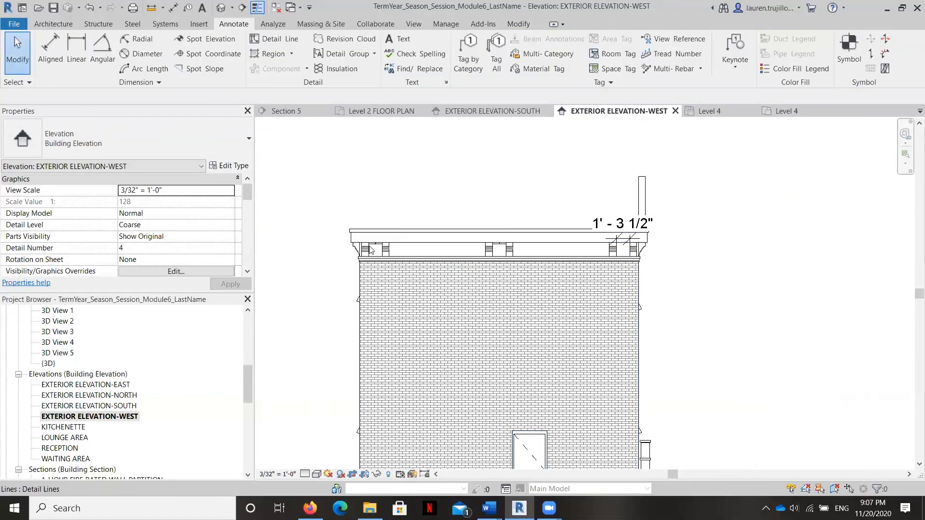
- Delete the horizontal and vertical detail guide lines between the north pair and the middle pair of west corbels
{"action": "scroll", "coordinate": [381, 248], "scroll_direction": "up", "scroll_amount": 3}
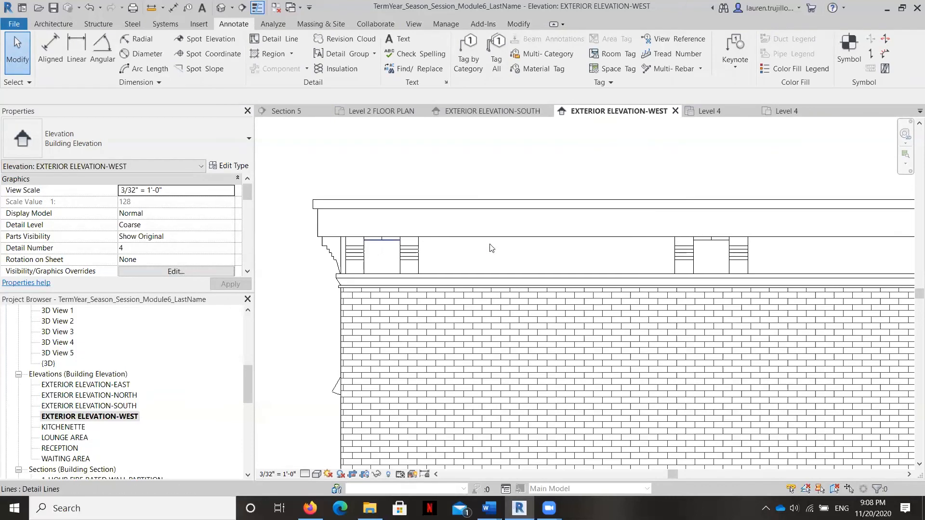
{"action": "scroll", "coordinate": [524, 248], "scroll_direction": "down", "scroll_amount": 3}
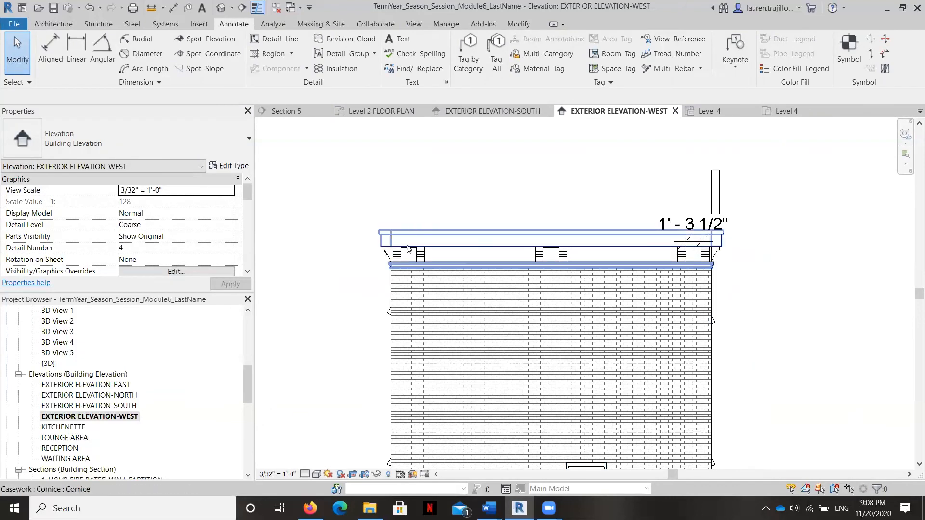
{"action": "scroll", "coordinate": [407, 248], "scroll_direction": "up", "scroll_amount": 3}
{"action": "left_click", "coordinate": [418, 251]}
{"action": "key", "text": "Delete"}
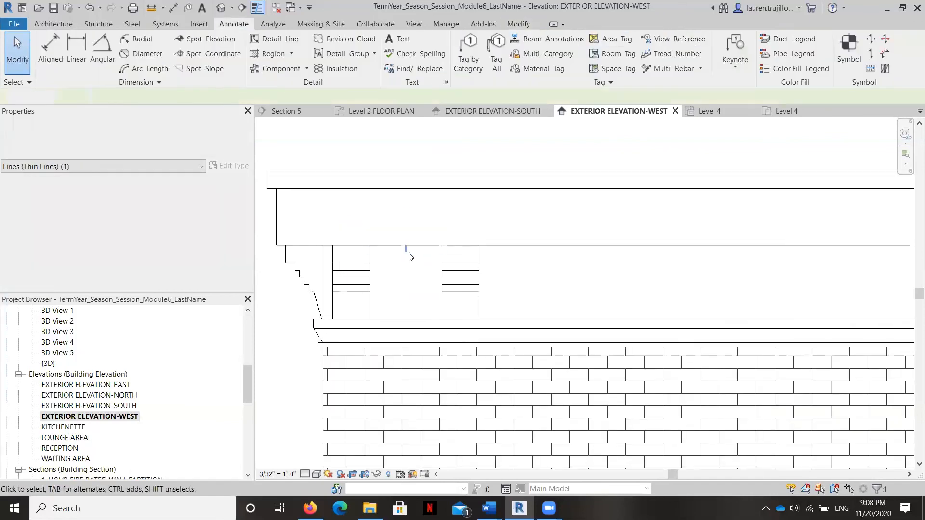
{"action": "left_click", "coordinate": [406, 248]}
{"action": "key", "text": "Delete"}
{"action": "scroll", "coordinate": [407, 273], "scroll_direction": "down", "scroll_amount": 2}
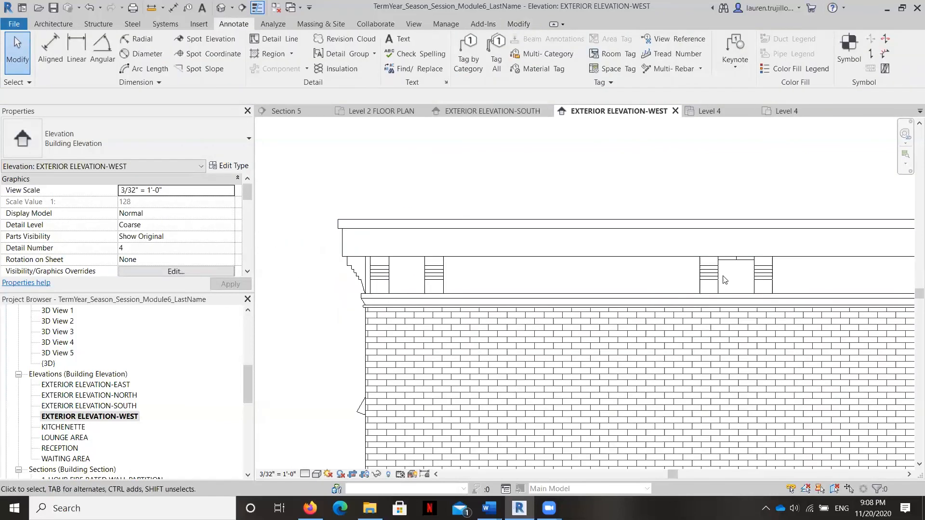
{"action": "scroll", "coordinate": [730, 265], "scroll_direction": "up", "scroll_amount": 3}
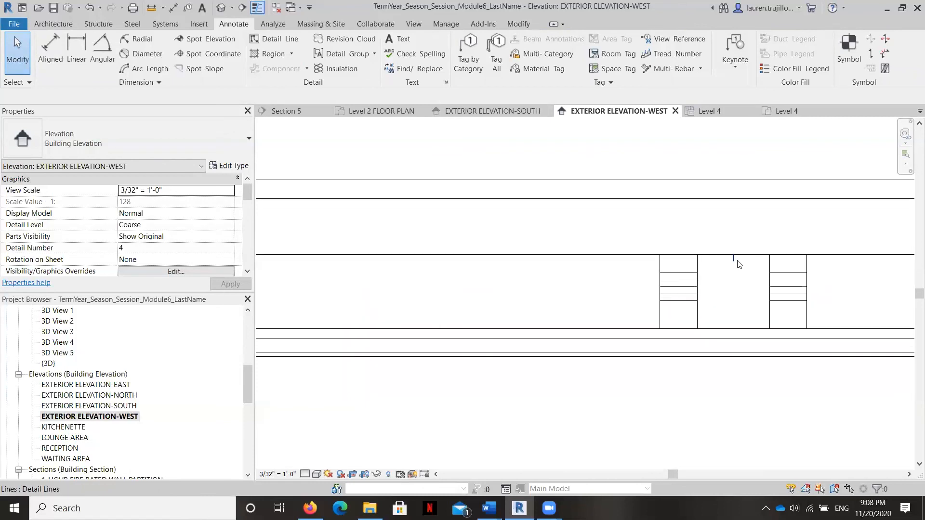
{"action": "scroll", "coordinate": [718, 265], "scroll_direction": "down", "scroll_amount": 3}
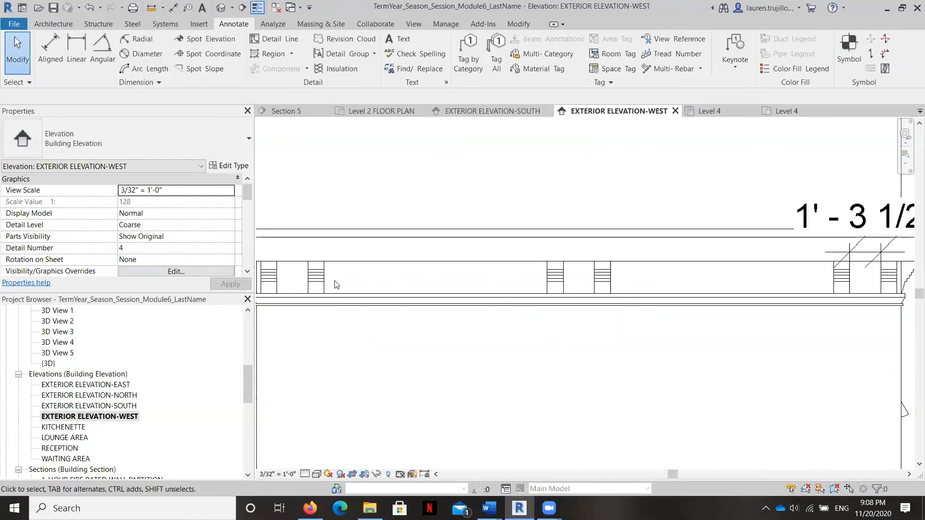
- Open the Level 4 floor plan and zoom in on the corbels at the building's southwest corner
{"action": "scroll", "coordinate": [85, 368], "scroll_direction": "up", "scroll_amount": 5}
{"action": "scroll", "coordinate": [85, 367], "scroll_direction": "up", "scroll_amount": 5}
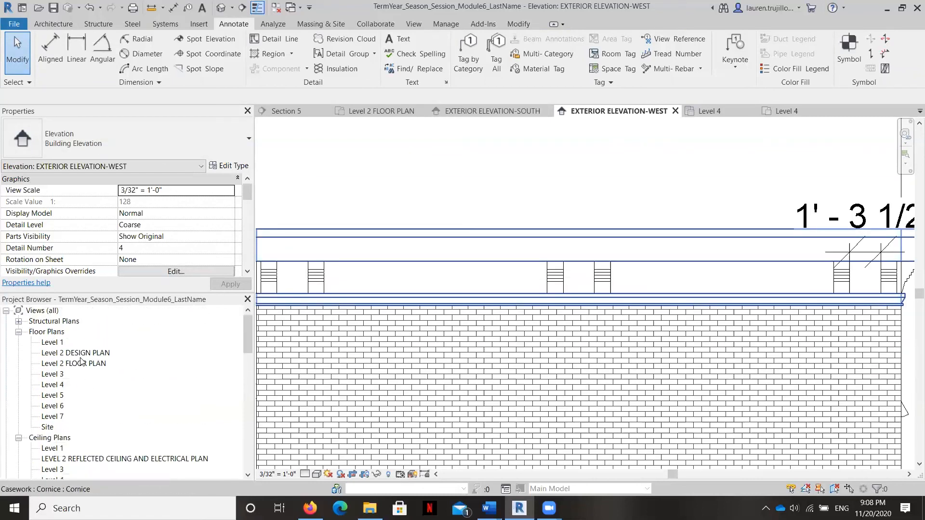
{"action": "double_click", "coordinate": [55, 384]}
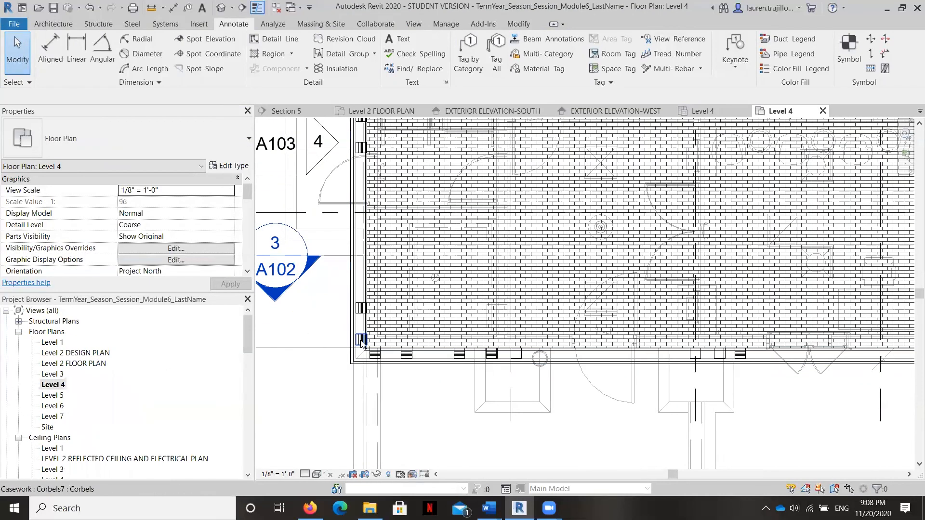
{"action": "scroll", "coordinate": [354, 308], "scroll_direction": "down", "scroll_amount": 4}
{"action": "scroll", "coordinate": [308, 289], "scroll_direction": "down", "scroll_amount": 1}
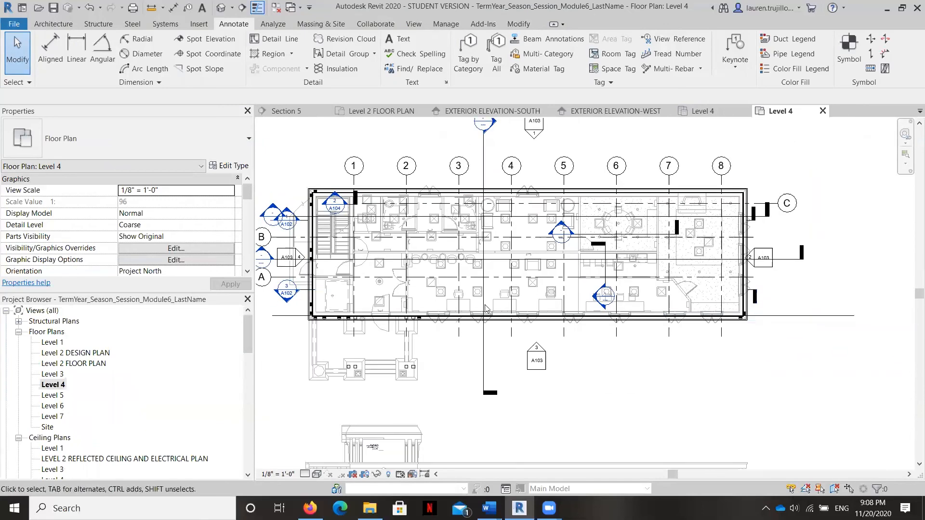
{"action": "scroll", "coordinate": [284, 286], "scroll_direction": "up", "scroll_amount": 5}
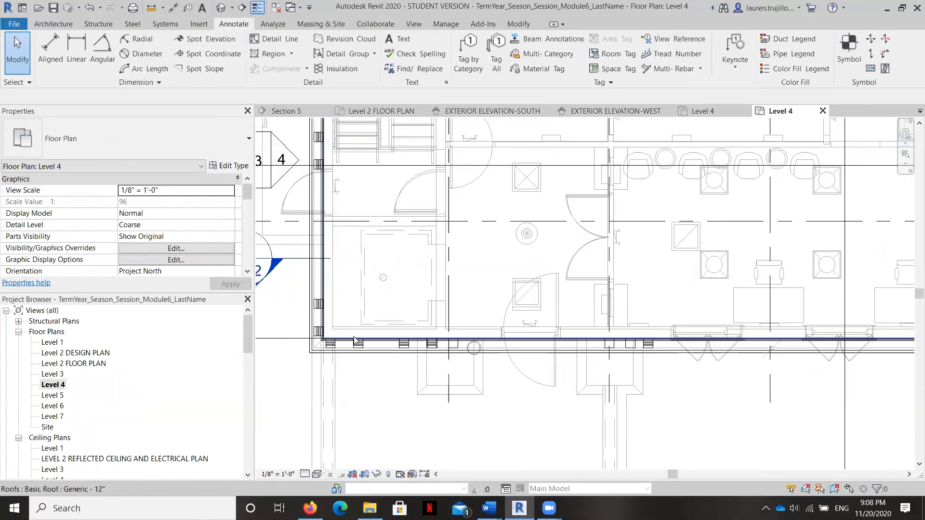
- Mirror a copy of the six west corbels and the northwest corner corbel to the east side about a vertical axis between grids 4 and 5
{"action": "scroll", "coordinate": [316, 336], "scroll_direction": "up", "scroll_amount": 3}
{"action": "left_click", "coordinate": [322, 330]}
{"action": "left_click", "coordinate": [322, 269], "text": "ctrl"}
{"action": "scroll", "coordinate": [406, 220], "scroll_direction": "down", "scroll_amount": 5}
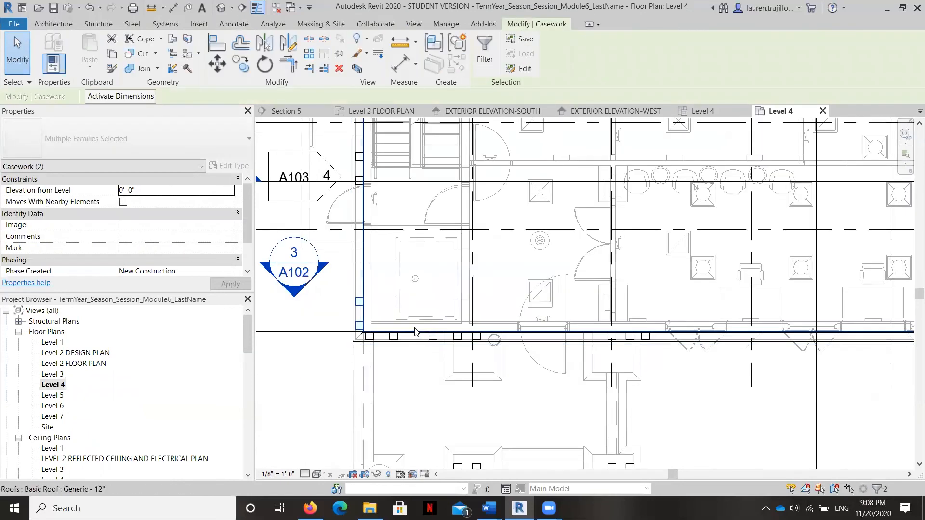
{"action": "scroll", "coordinate": [380, 275], "scroll_direction": "up", "scroll_amount": 8}
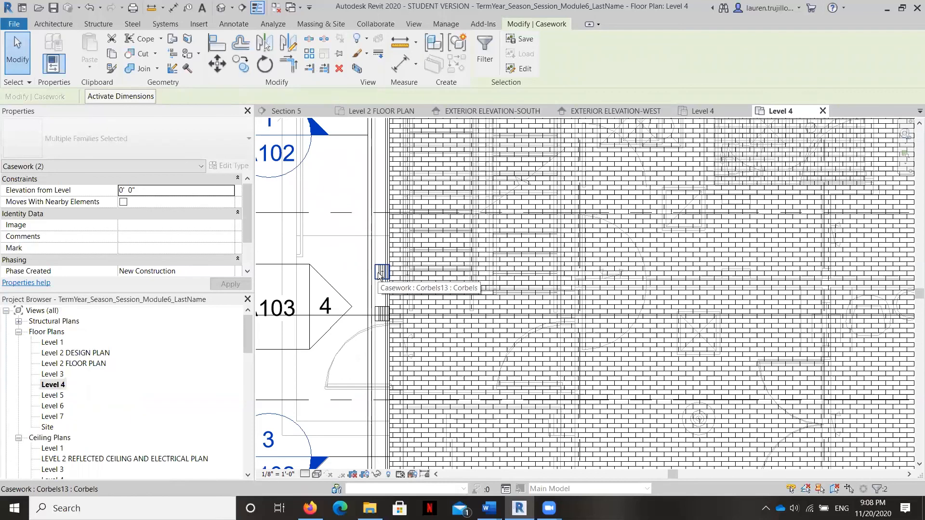
{"action": "left_click", "coordinate": [382, 314], "text": "ctrl"}
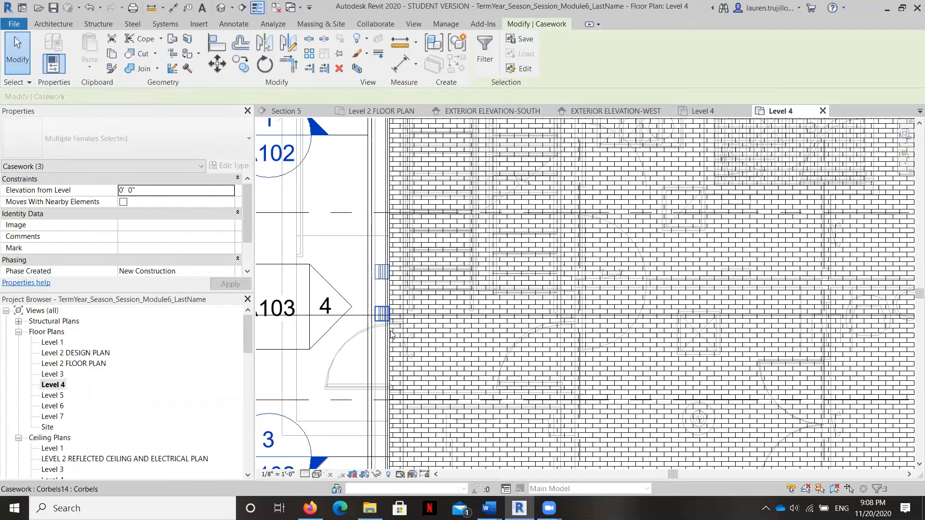
{"action": "scroll", "coordinate": [389, 326], "scroll_direction": "down", "scroll_amount": 4}
{"action": "scroll", "coordinate": [381, 199], "scroll_direction": "up", "scroll_amount": 6}
{"action": "left_click", "coordinate": [380, 199], "text": "ctrl"}
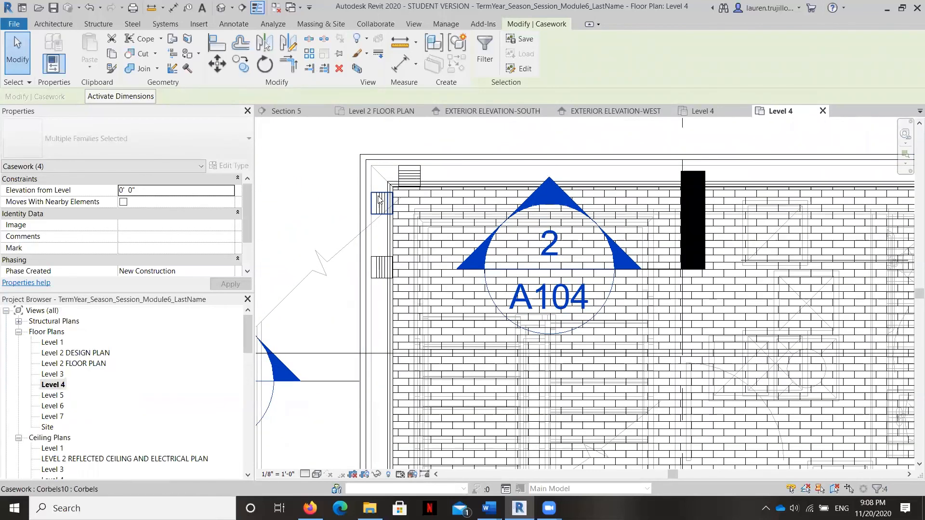
{"action": "left_click", "coordinate": [381, 199], "text": "ctrl"}
{"action": "left_click", "coordinate": [410, 178], "text": "ctrl"}
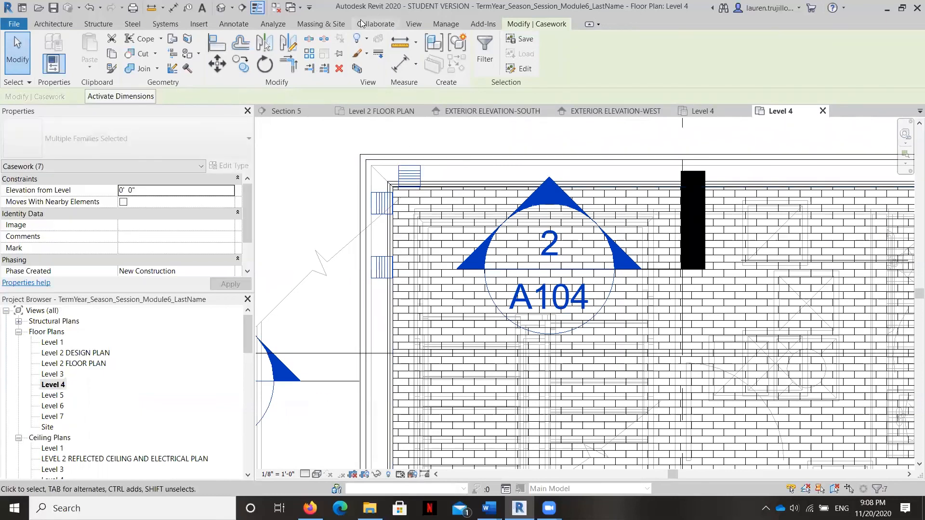
{"action": "left_click", "coordinate": [285, 42]}
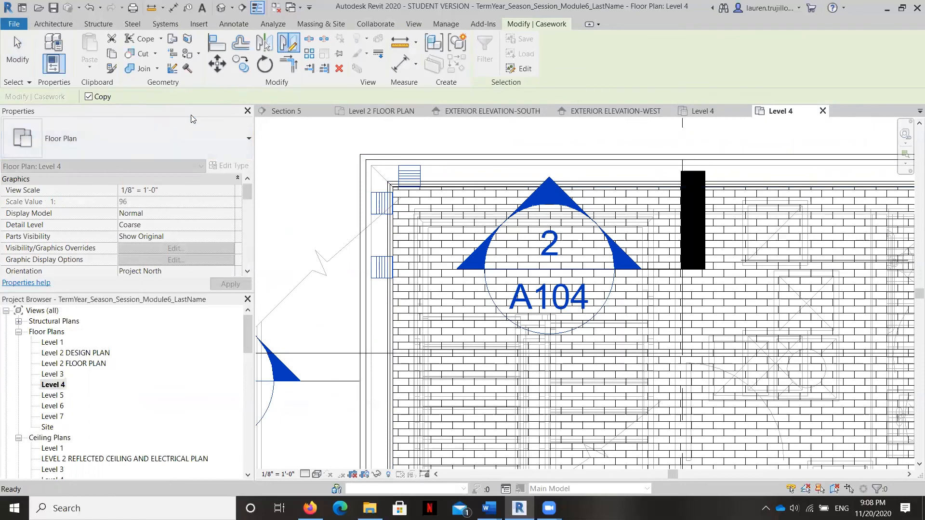
{"action": "scroll", "coordinate": [268, 198], "scroll_direction": "down", "scroll_amount": 8}
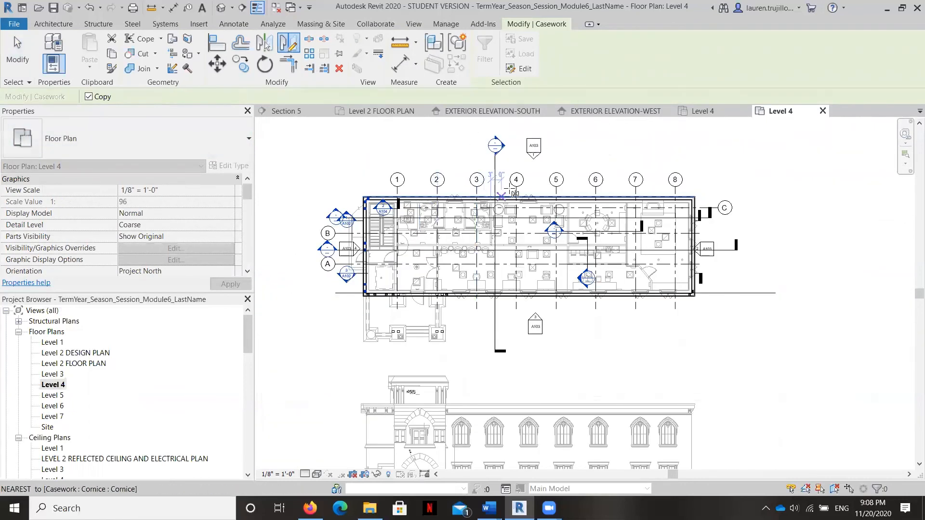
{"action": "scroll", "coordinate": [535, 181], "scroll_direction": "up", "scroll_amount": 2}
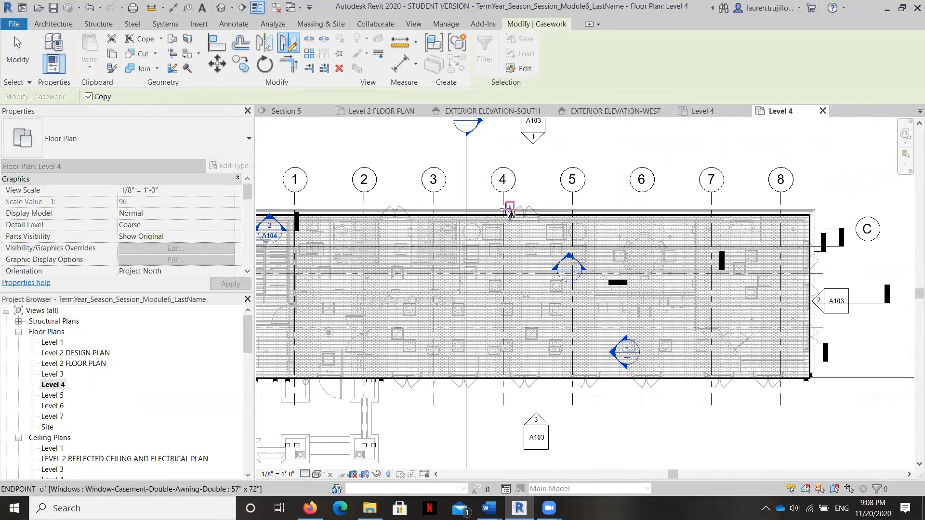
{"action": "scroll", "coordinate": [538, 246], "scroll_direction": "down", "scroll_amount": 2}
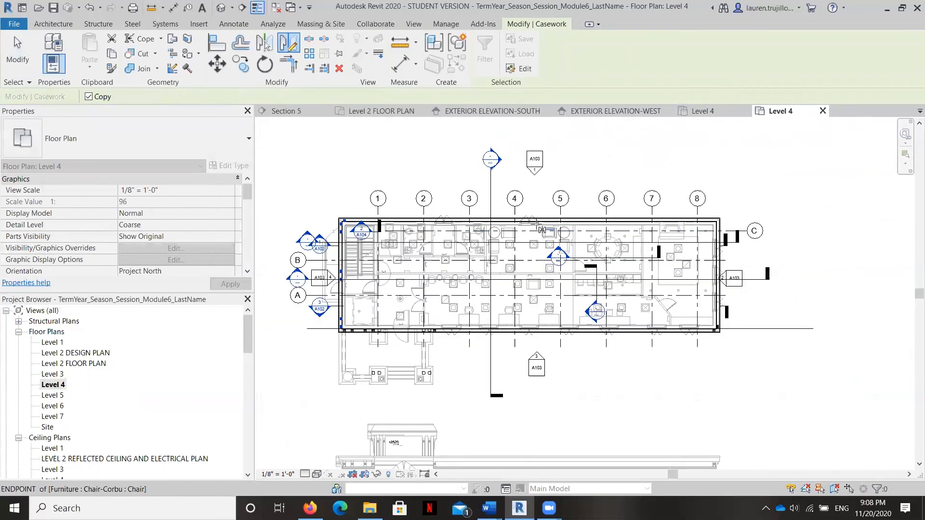
{"action": "scroll", "coordinate": [542, 226], "scroll_direction": "up", "scroll_amount": 3}
{"action": "left_click", "coordinate": [543, 214]}
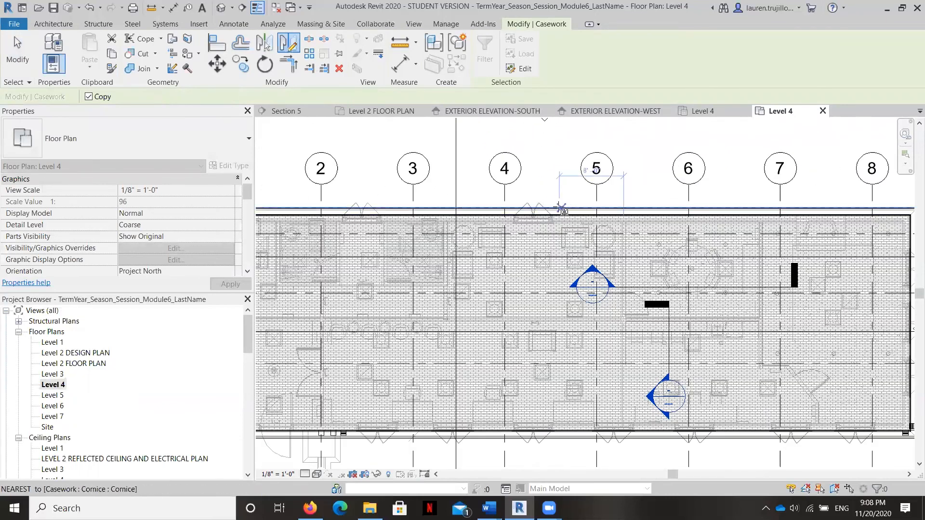
{"action": "left_click", "coordinate": [553, 202]}
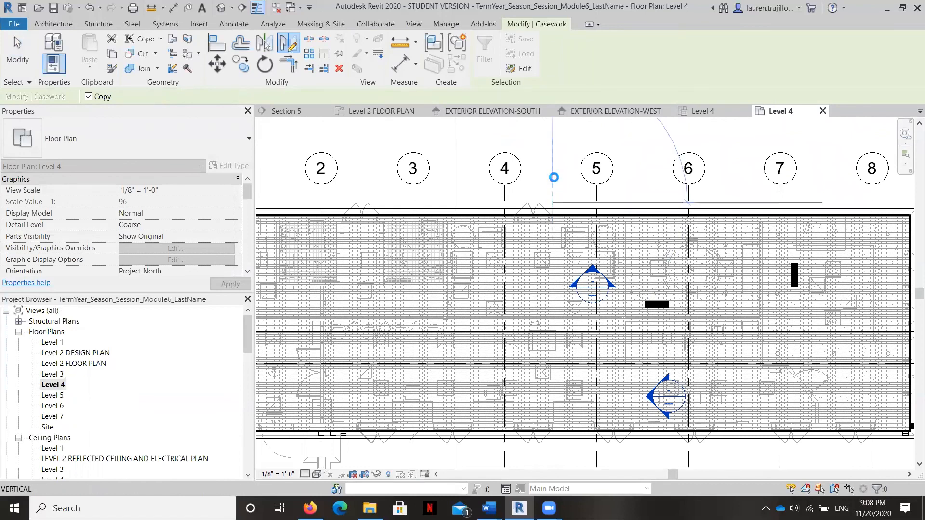
{"action": "left_click", "coordinate": [552, 178]}
- Nudge the seven mirrored corbels west so they sit on the building's east cornice
{"action": "scroll", "coordinate": [494, 183], "scroll_direction": "down", "scroll_amount": 3}
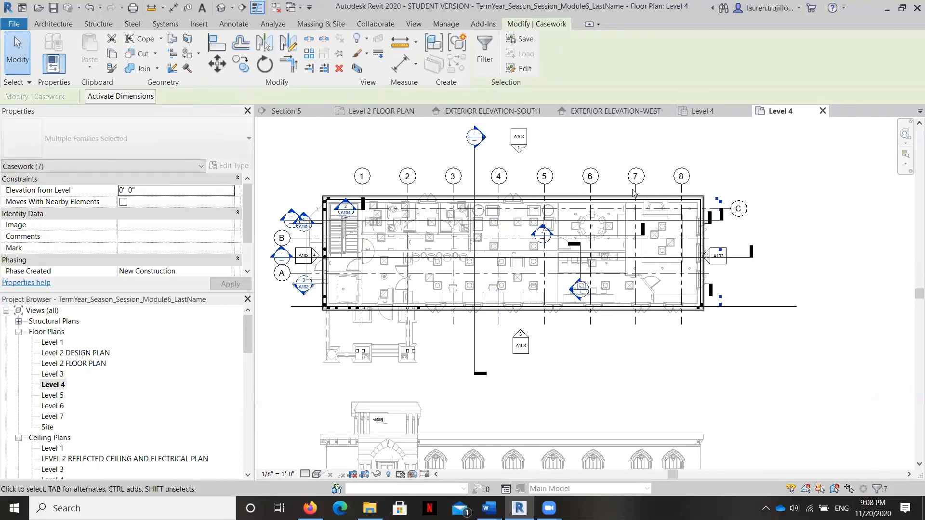
{"action": "scroll", "coordinate": [720, 228], "scroll_direction": "up", "scroll_amount": 3}
{"action": "key", "text": "Left"}
{"action": "key", "text": "Left"}
{"action": "key", "text": "Left"}
{"action": "key", "text": "Left"}
{"action": "key", "text": "Left"}
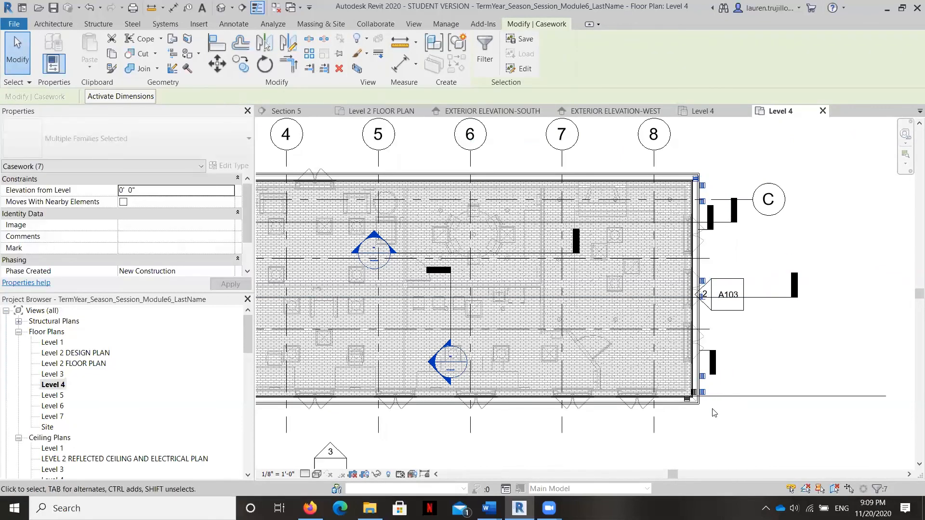
- Delete the extra corbel overlapping the mirrored one at the building's southeast corner
{"action": "scroll", "coordinate": [714, 413], "scroll_direction": "up", "scroll_amount": 3}
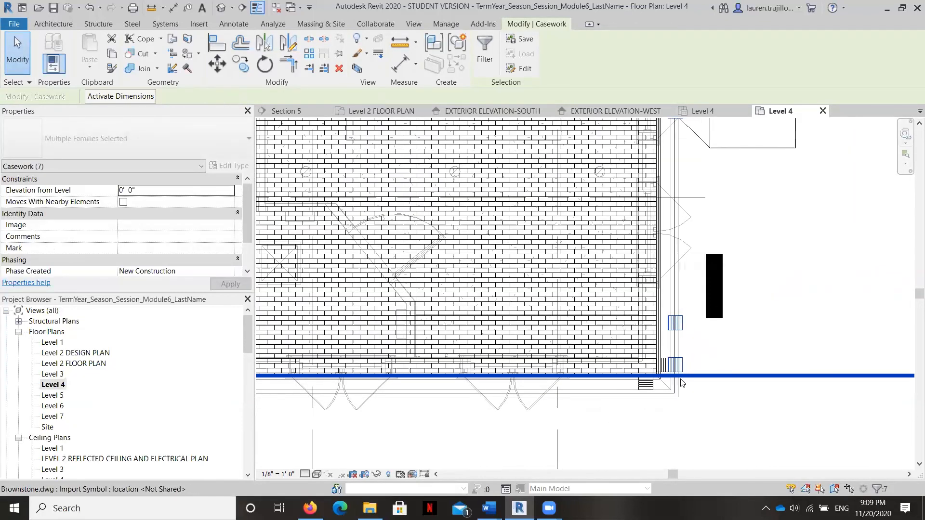
{"action": "scroll", "coordinate": [686, 381], "scroll_direction": "up", "scroll_amount": 3}
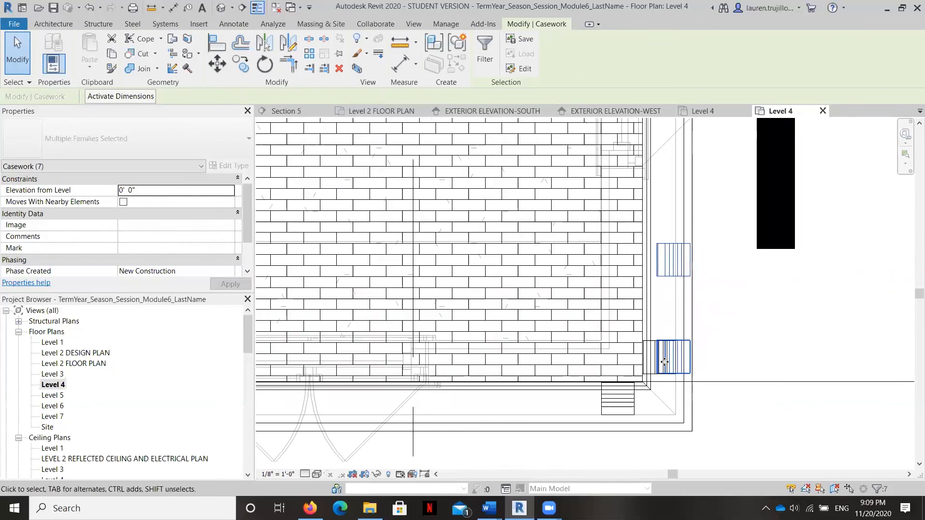
{"action": "scroll", "coordinate": [651, 354], "scroll_direction": "up", "scroll_amount": 3}
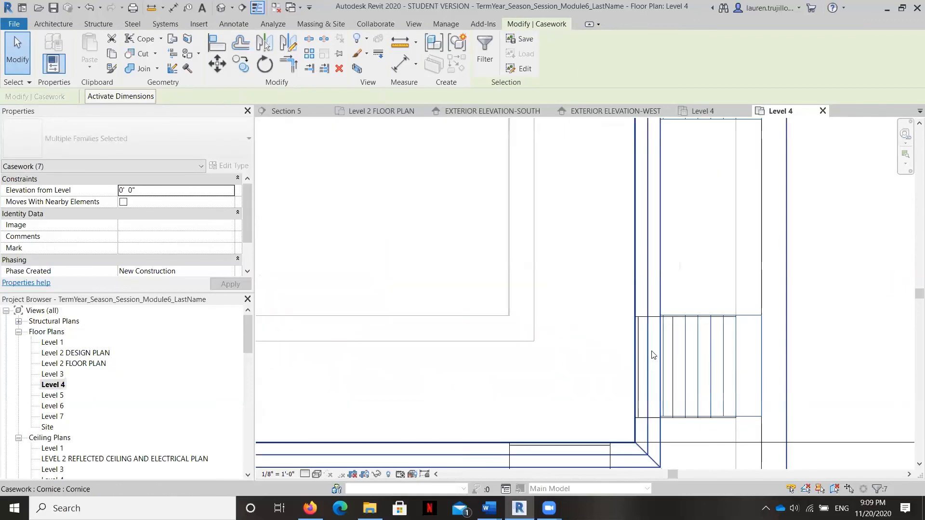
{"action": "left_click", "coordinate": [653, 324]}
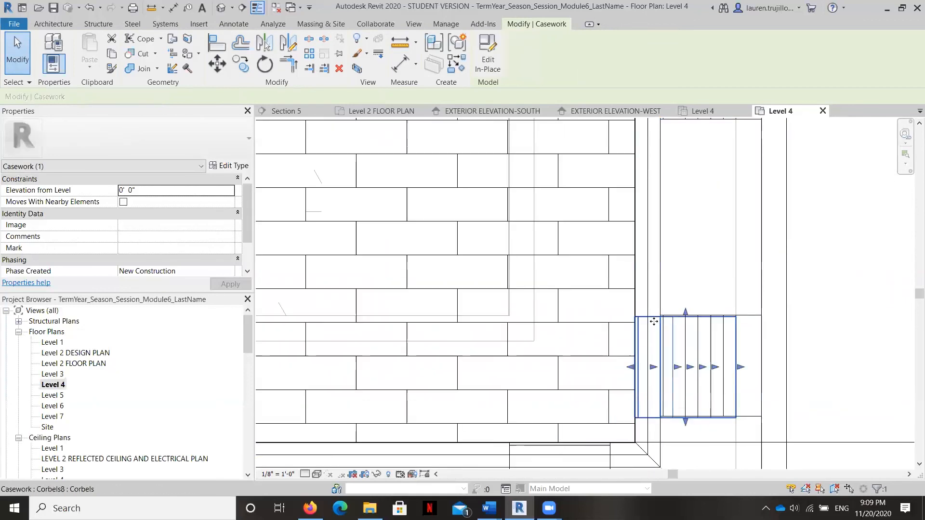
{"action": "key", "text": "Delete"}
- Select the six corbels along the east cornice and nudge them three increments west toward the wall
{"action": "left_click", "coordinate": [713, 325]}
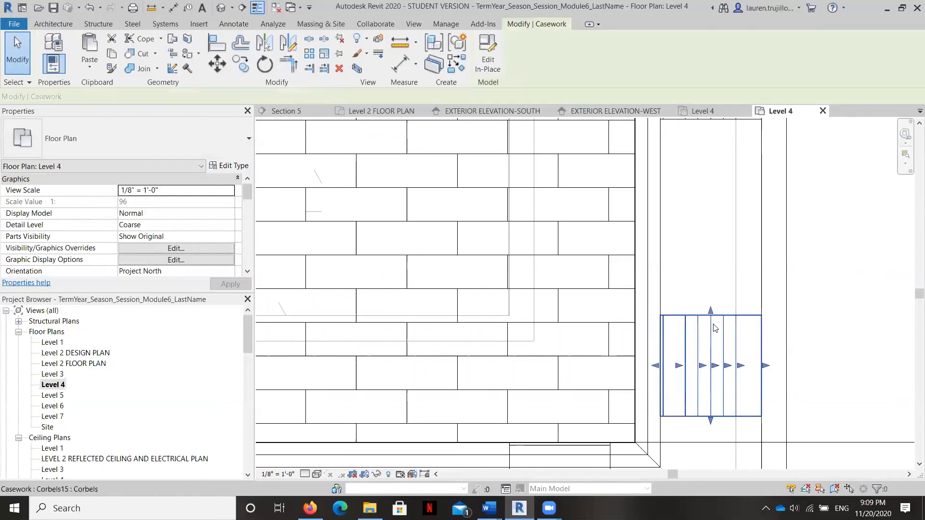
{"action": "scroll", "coordinate": [707, 368], "scroll_direction": "down", "scroll_amount": 1}
{"action": "left_click", "coordinate": [706, 178], "text": "ctrl"}
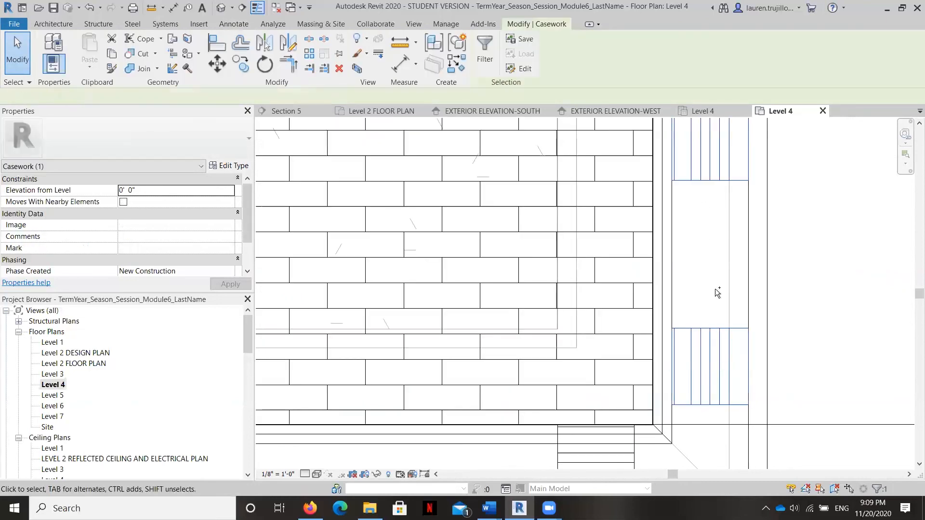
{"action": "scroll", "coordinate": [719, 288], "scroll_direction": "down", "scroll_amount": 3}
{"action": "scroll", "coordinate": [721, 295], "scroll_direction": "down", "scroll_amount": 5}
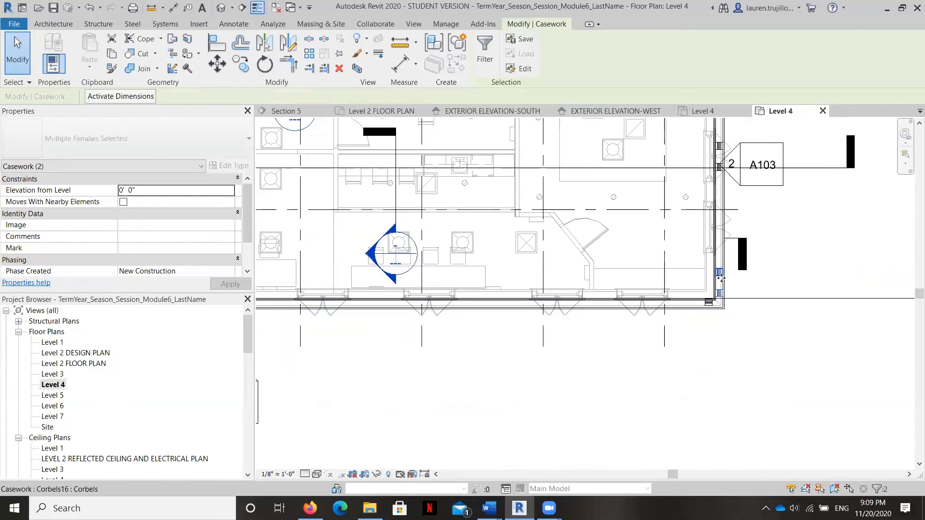
{"action": "scroll", "coordinate": [704, 250], "scroll_direction": "up", "scroll_amount": 3}
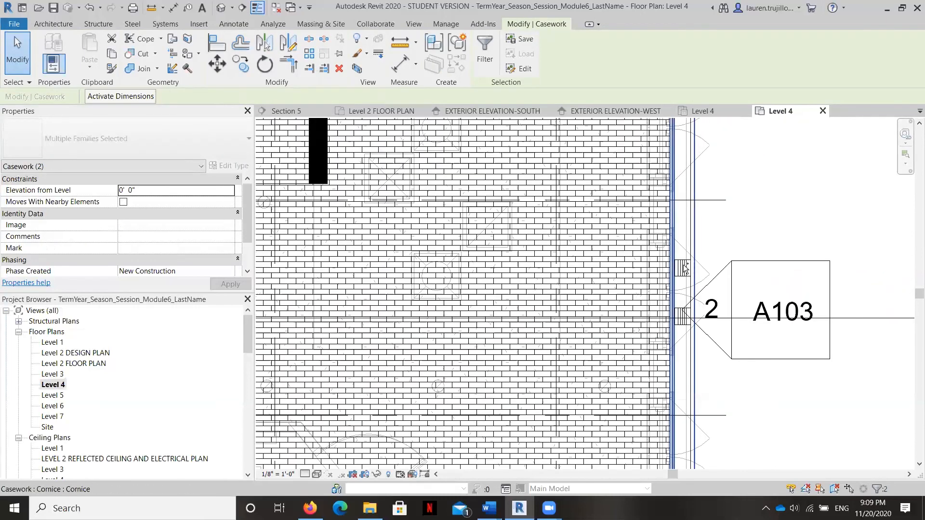
{"action": "left_click", "coordinate": [681, 318], "text": "ctrl"}
{"action": "scroll", "coordinate": [681, 318], "scroll_direction": "down", "scroll_amount": 4}
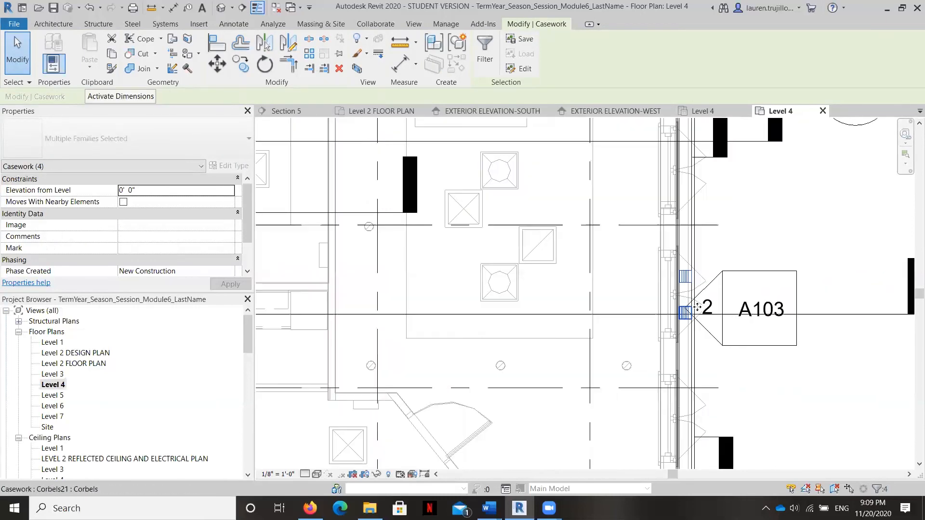
{"action": "scroll", "coordinate": [688, 166], "scroll_direction": "up", "scroll_amount": 5}
{"action": "left_click", "coordinate": [686, 175], "text": "ctrl"}
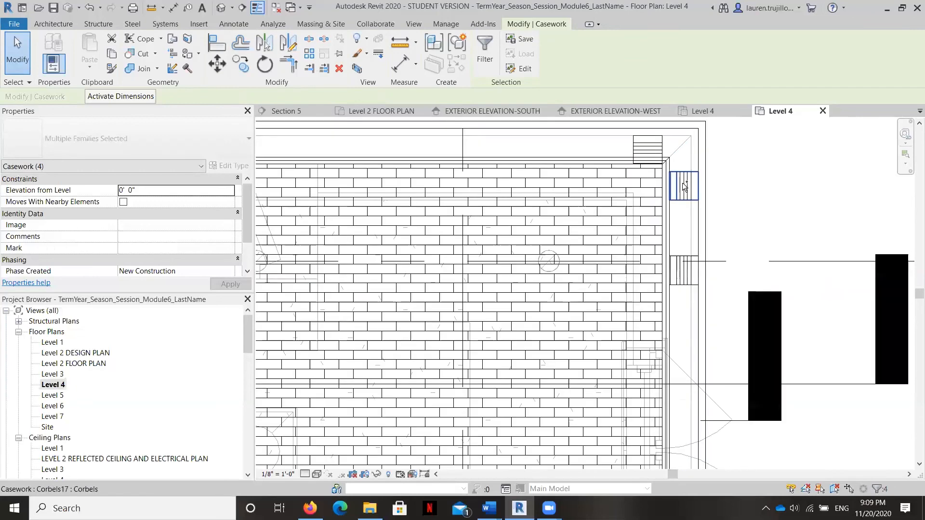
{"action": "left_click", "coordinate": [683, 189], "text": "ctrl"}
{"action": "left_click", "coordinate": [679, 262], "text": "ctrl"}
{"action": "scroll", "coordinate": [677, 269], "scroll_direction": "down", "scroll_amount": 3}
{"action": "scroll", "coordinate": [650, 388], "scroll_direction": "down", "scroll_amount": 1}
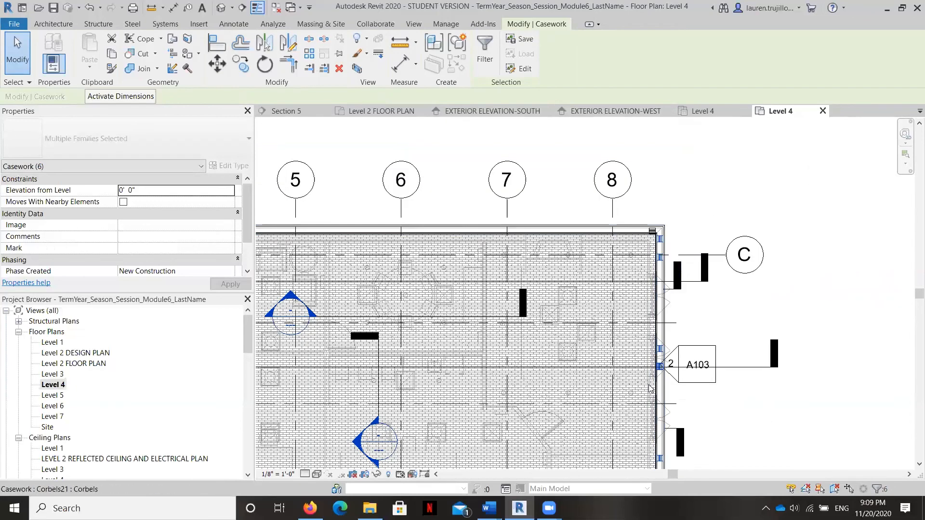
{"action": "scroll", "coordinate": [651, 388], "scroll_direction": "down", "scroll_amount": 3}
{"action": "scroll", "coordinate": [661, 354], "scroll_direction": "up", "scroll_amount": 6}
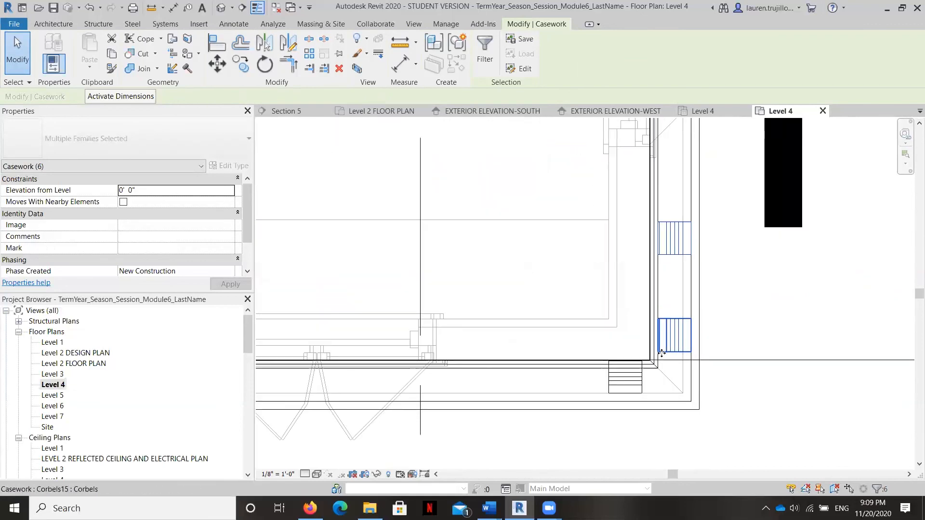
{"action": "scroll", "coordinate": [684, 345], "scroll_direction": "up", "scroll_amount": 2}
{"action": "key", "text": "Left"}
{"action": "key", "text": "Left"}
{"action": "key", "text": "Left"}
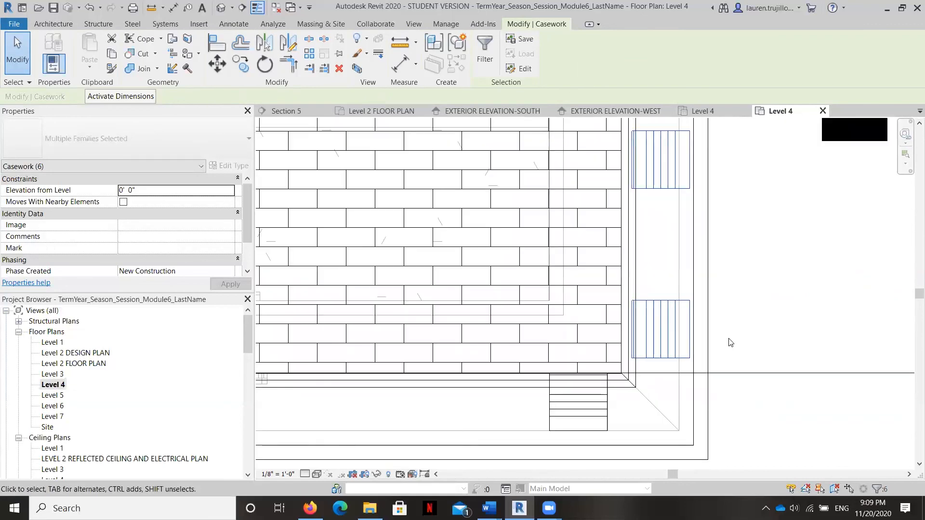
{"action": "scroll", "coordinate": [674, 332], "scroll_direction": "up", "scroll_amount": 3}
{"action": "scroll", "coordinate": [665, 313], "scroll_direction": "down", "scroll_amount": 5}
{"action": "scroll", "coordinate": [684, 347], "scroll_direction": "down", "scroll_amount": 3}
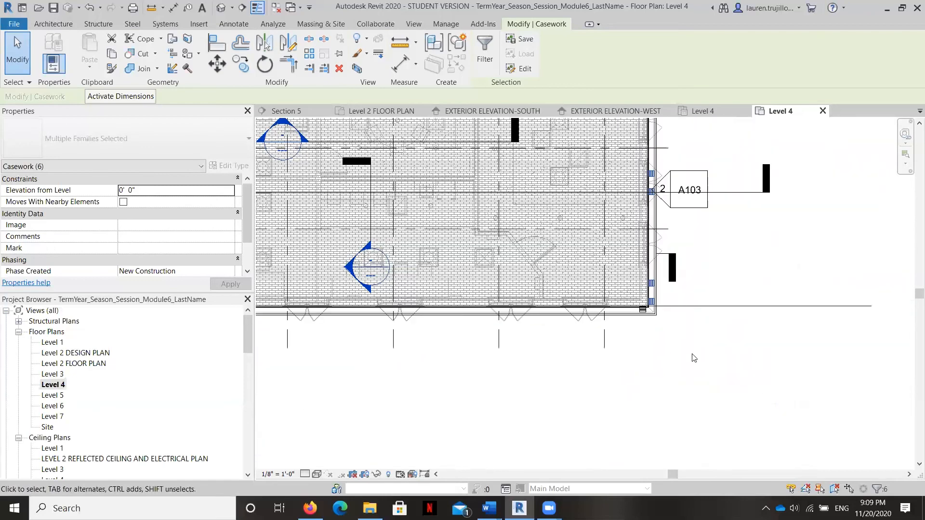
{"action": "key", "text": "Escape"}
- Open the default 3D view and examine the corbels along the cornice of the south facade
{"action": "scroll", "coordinate": [694, 357], "scroll_direction": "down", "scroll_amount": 4}
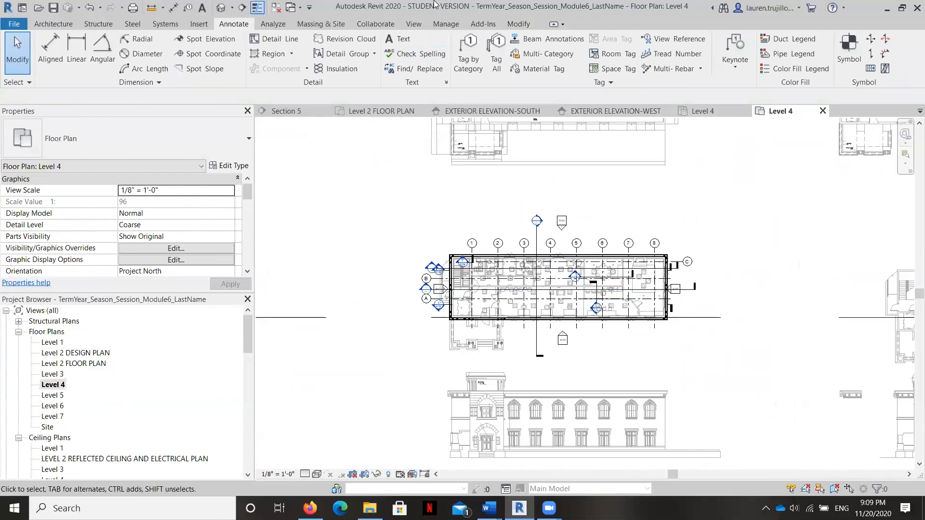
{"action": "left_click", "coordinate": [413, 24]}
{"action": "left_click", "coordinate": [341, 48]}
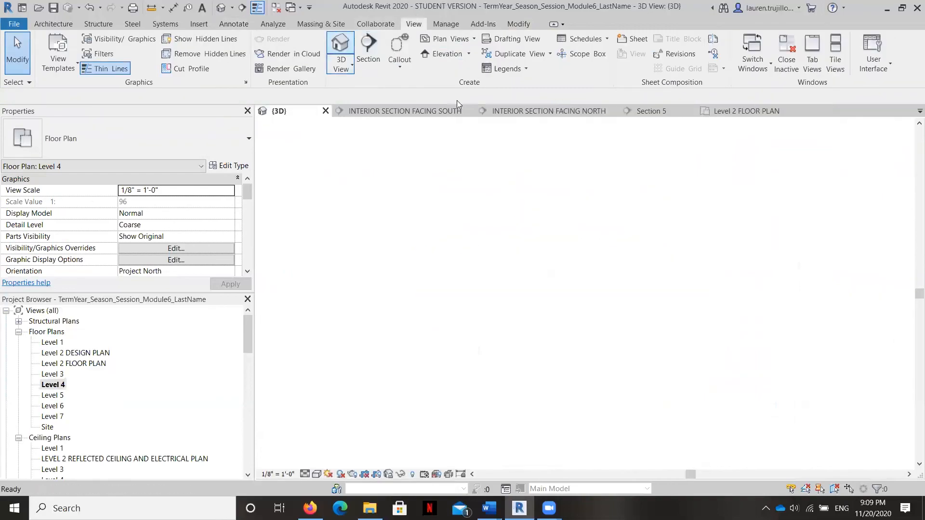
{"action": "scroll", "coordinate": [427, 273], "scroll_direction": "down", "scroll_amount": 5}
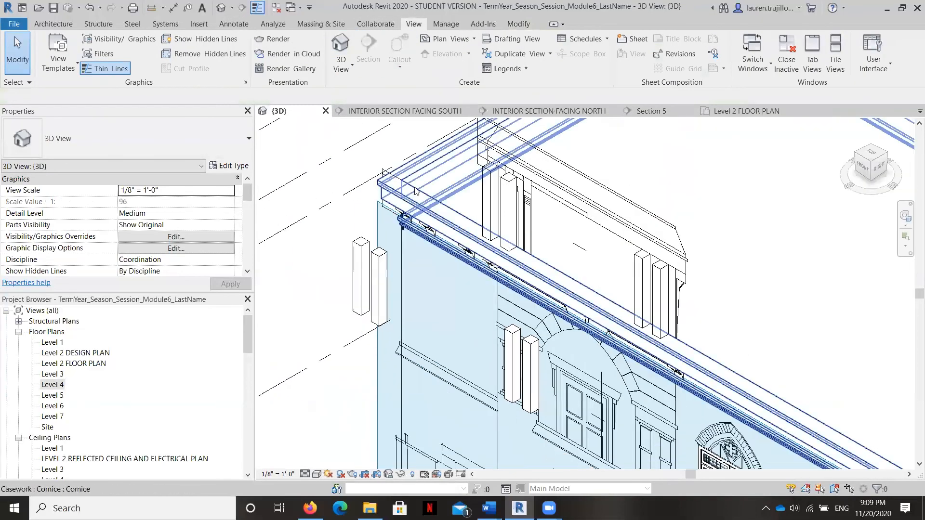
{"action": "scroll", "coordinate": [510, 276], "scroll_direction": "down", "scroll_amount": 4}
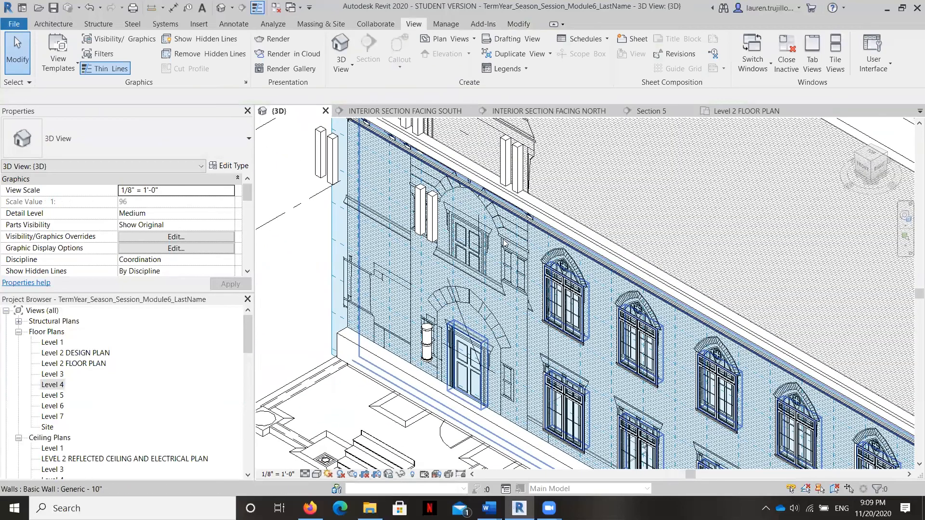
{"action": "scroll", "coordinate": [527, 214], "scroll_direction": "down", "scroll_amount": 2}
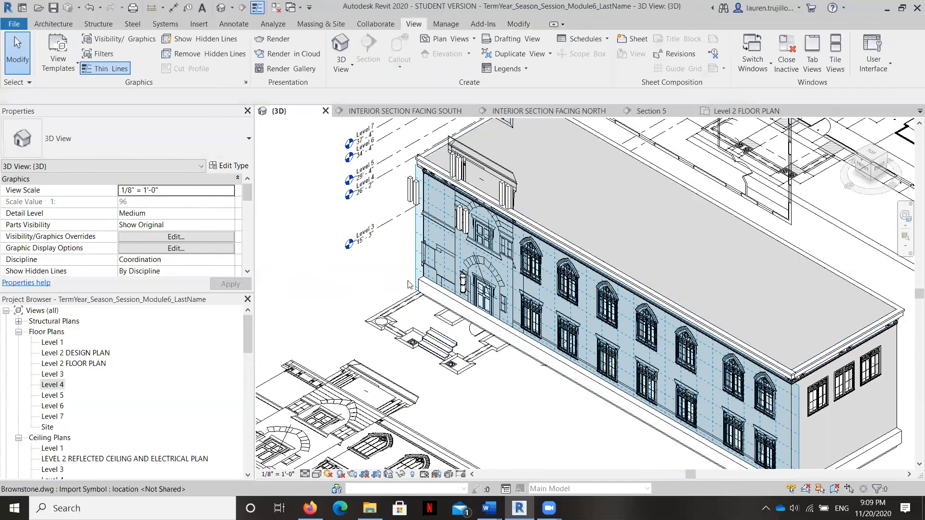
- Inspect the round column beside the main entrance door in the 3D view
{"action": "scroll", "coordinate": [465, 165], "scroll_direction": "up", "scroll_amount": 4}
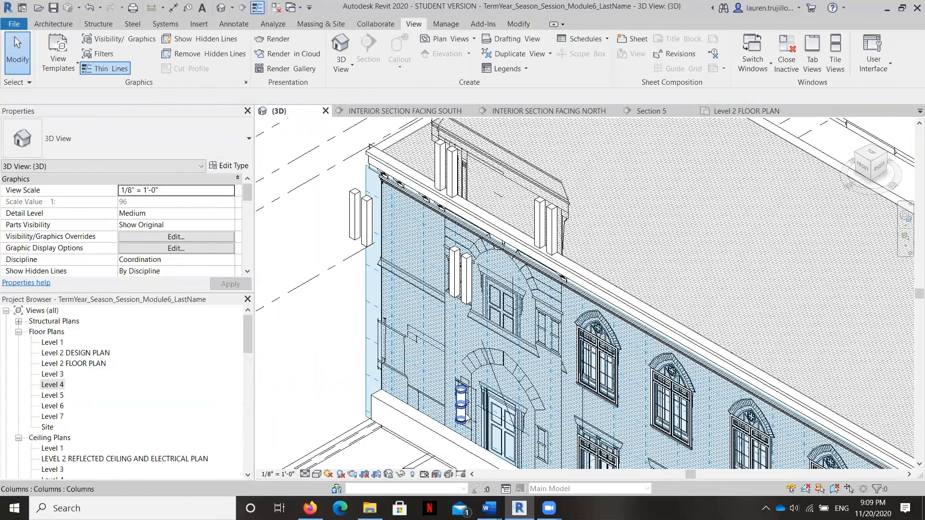
{"action": "scroll", "coordinate": [472, 412], "scroll_direction": "up", "scroll_amount": 3}
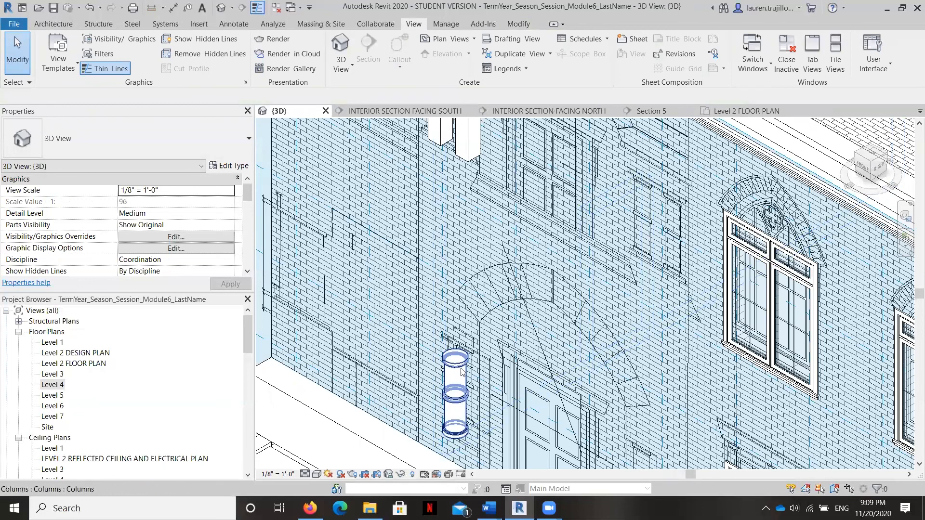
{"action": "left_click", "coordinate": [462, 370]}
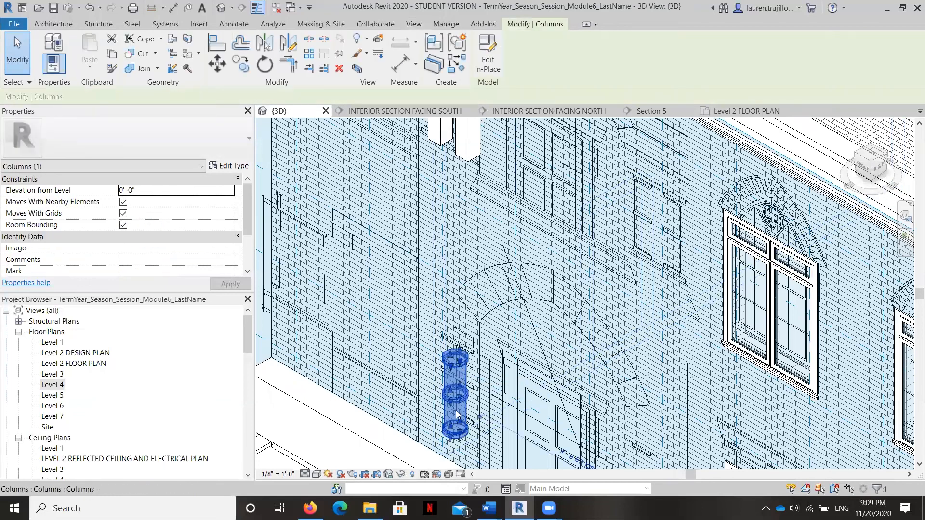
{"action": "scroll", "coordinate": [457, 417], "scroll_direction": "up", "scroll_amount": 3}
{"action": "scroll", "coordinate": [457, 414], "scroll_direction": "up", "scroll_amount": 2}
{"action": "key", "text": "Escape"}
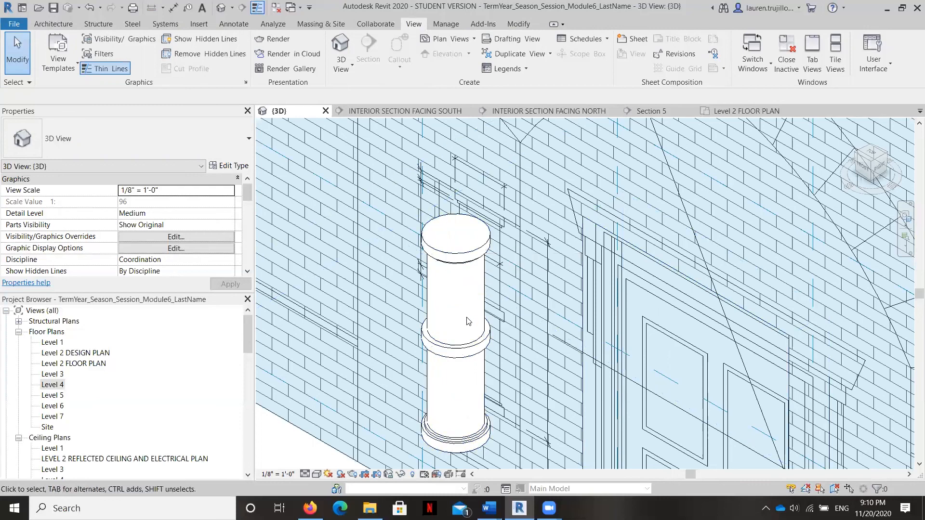
- Review the spacing of the south cornice corbels and the overall building in the 3D view
{"action": "scroll", "coordinate": [452, 398], "scroll_direction": "down", "scroll_amount": 8}
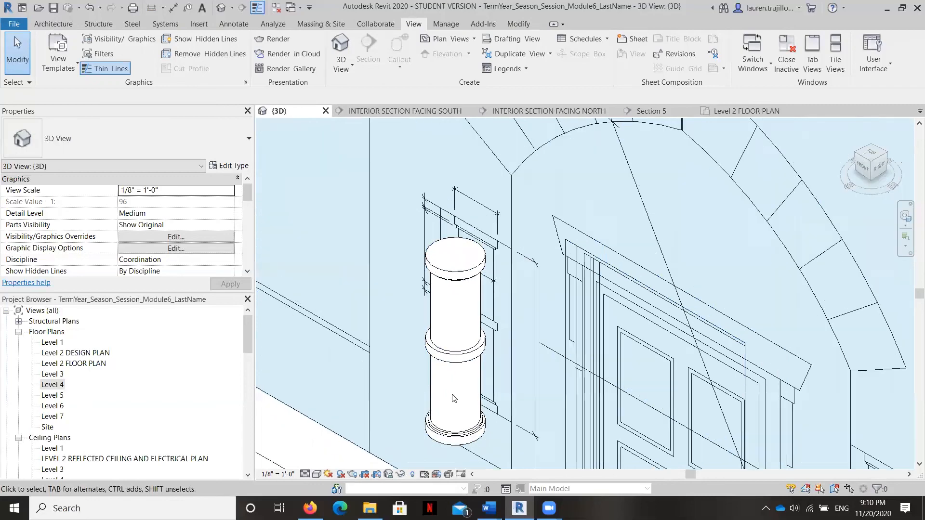
{"action": "scroll", "coordinate": [394, 178], "scroll_direction": "up", "scroll_amount": 5}
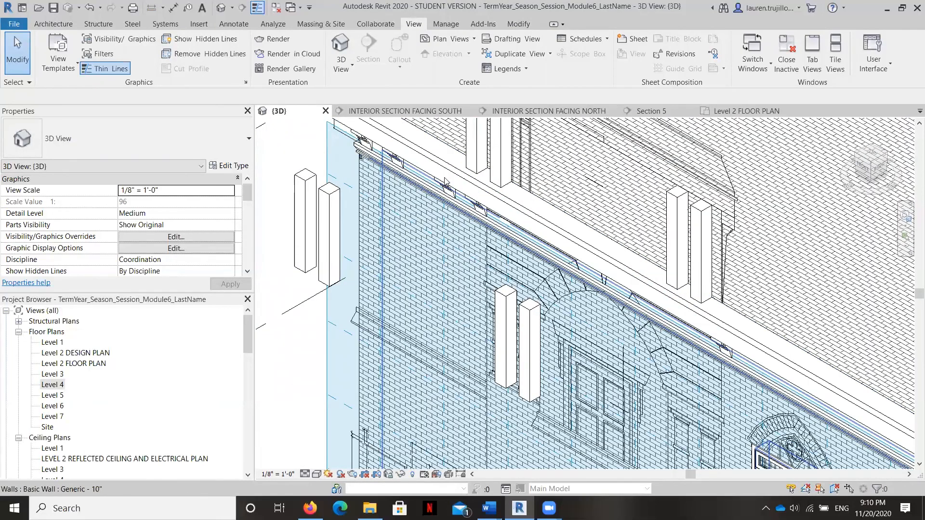
{"action": "scroll", "coordinate": [479, 195], "scroll_direction": "up", "scroll_amount": 4}
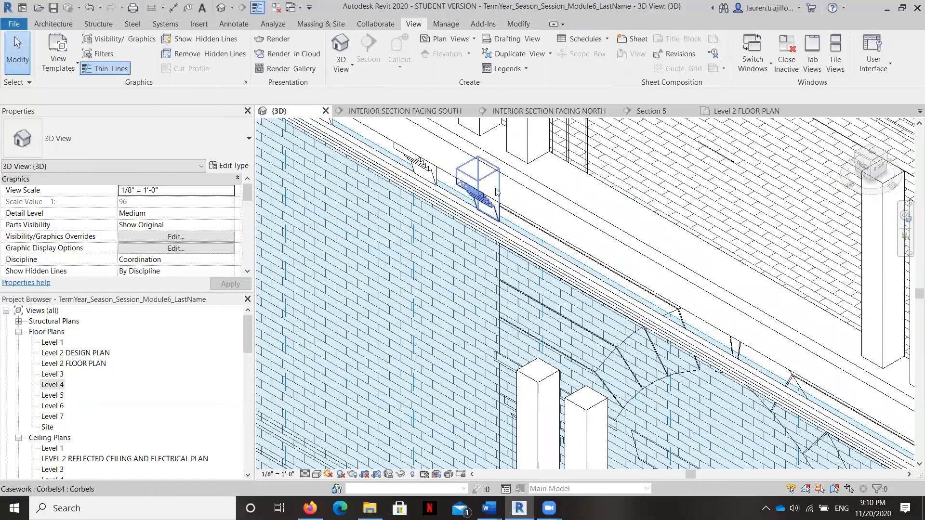
{"action": "scroll", "coordinate": [484, 197], "scroll_direction": "down", "scroll_amount": 4}
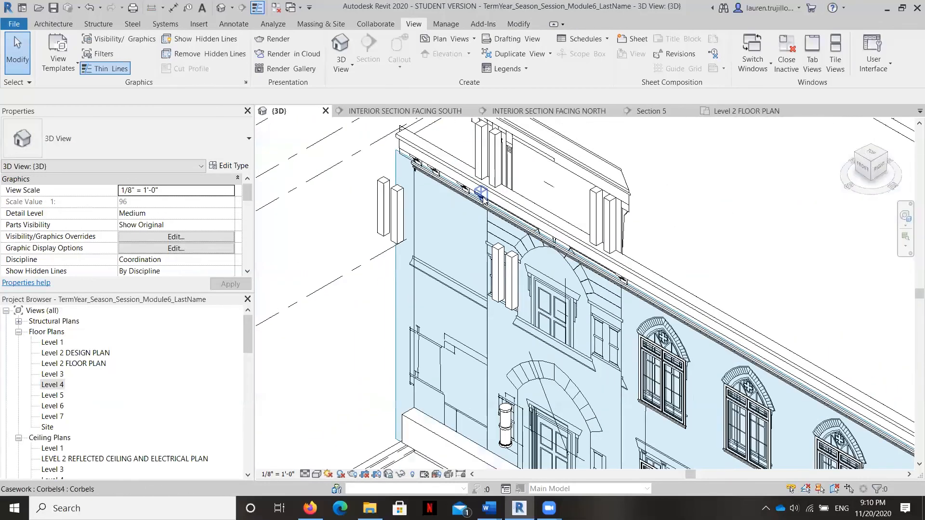
{"action": "scroll", "coordinate": [481, 195], "scroll_direction": "down", "scroll_amount": 6}
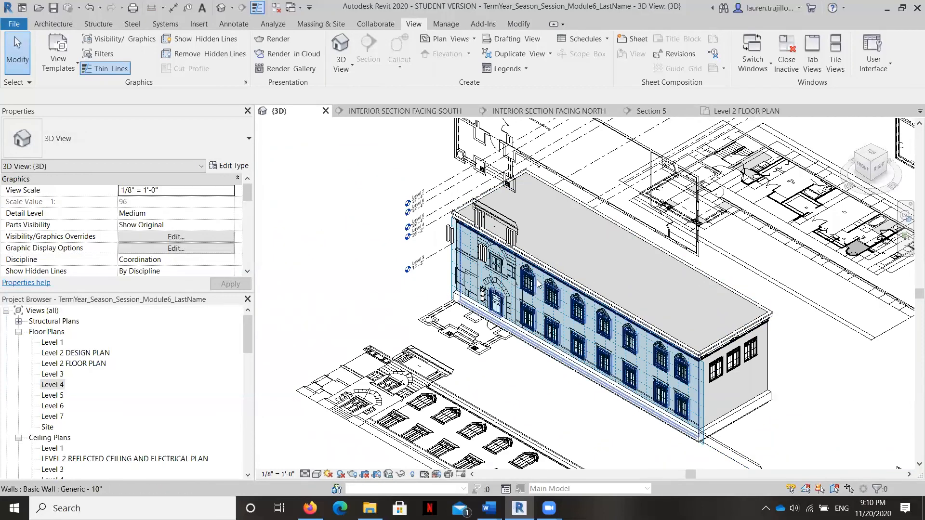
{"action": "scroll", "coordinate": [481, 235], "scroll_direction": "up", "scroll_amount": 4}
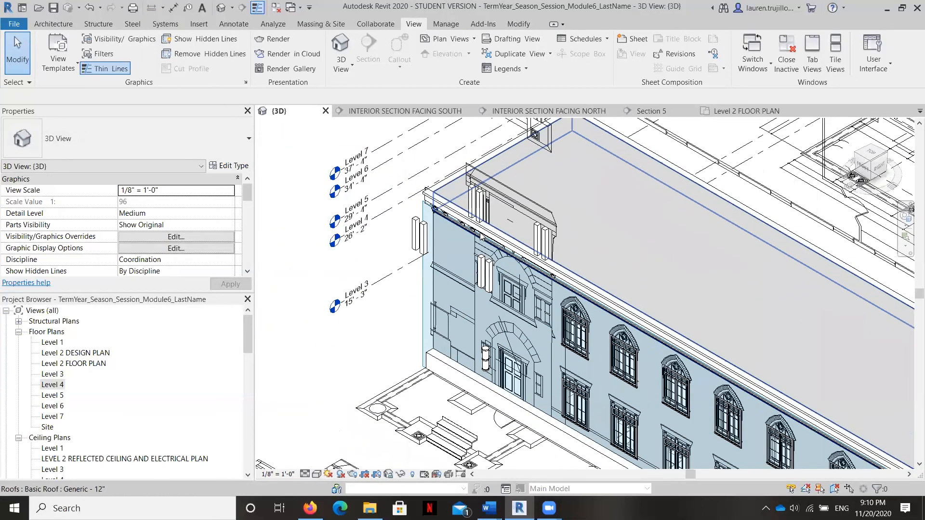
{"action": "scroll", "coordinate": [83, 383], "scroll_direction": "down", "scroll_amount": 1}
- Open the EXTERIOR ELEVATION-SOUTH view and review the corbels along its cornice
{"action": "scroll", "coordinate": [83, 383], "scroll_direction": "down", "scroll_amount": 7}
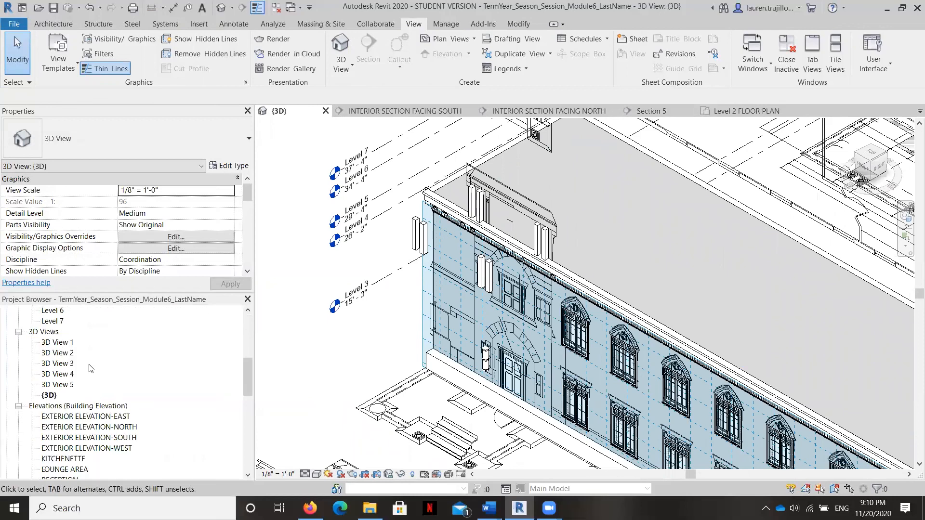
{"action": "double_click", "coordinate": [104, 428]}
{"action": "scroll", "coordinate": [885, 281], "scroll_direction": "down", "scroll_amount": 6}
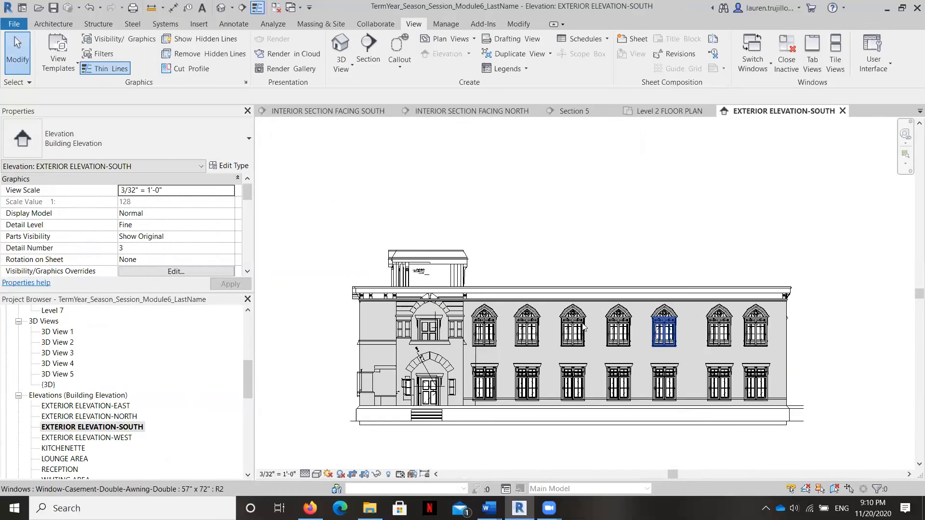
{"action": "scroll", "coordinate": [384, 302], "scroll_direction": "up", "scroll_amount": 2}
{"action": "scroll", "coordinate": [423, 293], "scroll_direction": "up", "scroll_amount": 1}
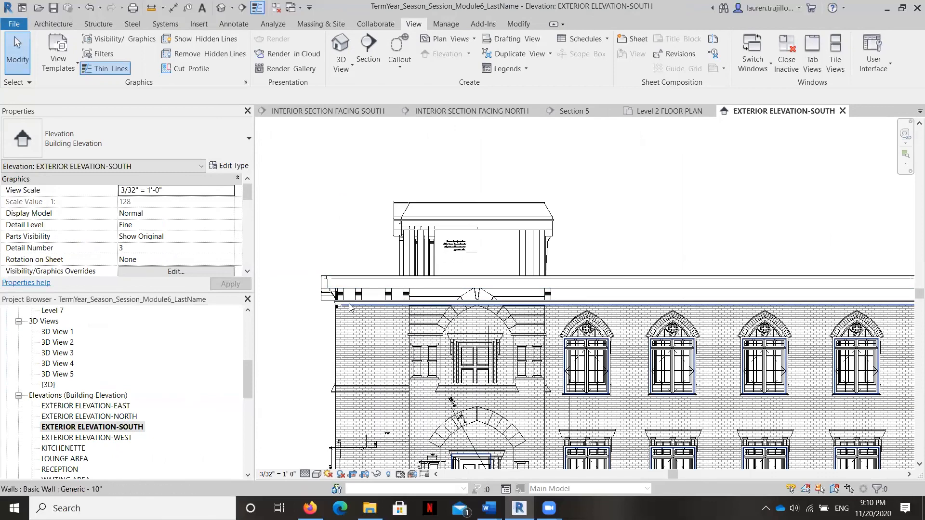
{"action": "scroll", "coordinate": [363, 243], "scroll_direction": "down", "scroll_amount": 2}
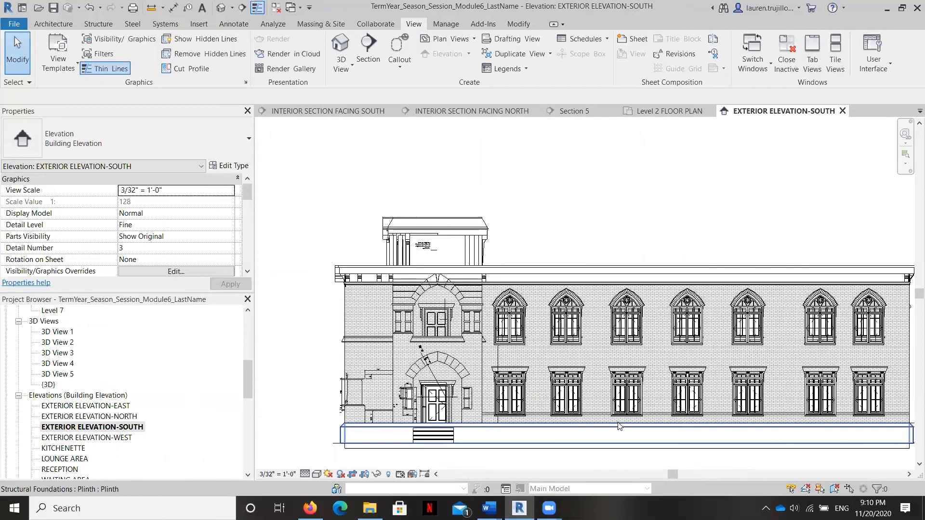